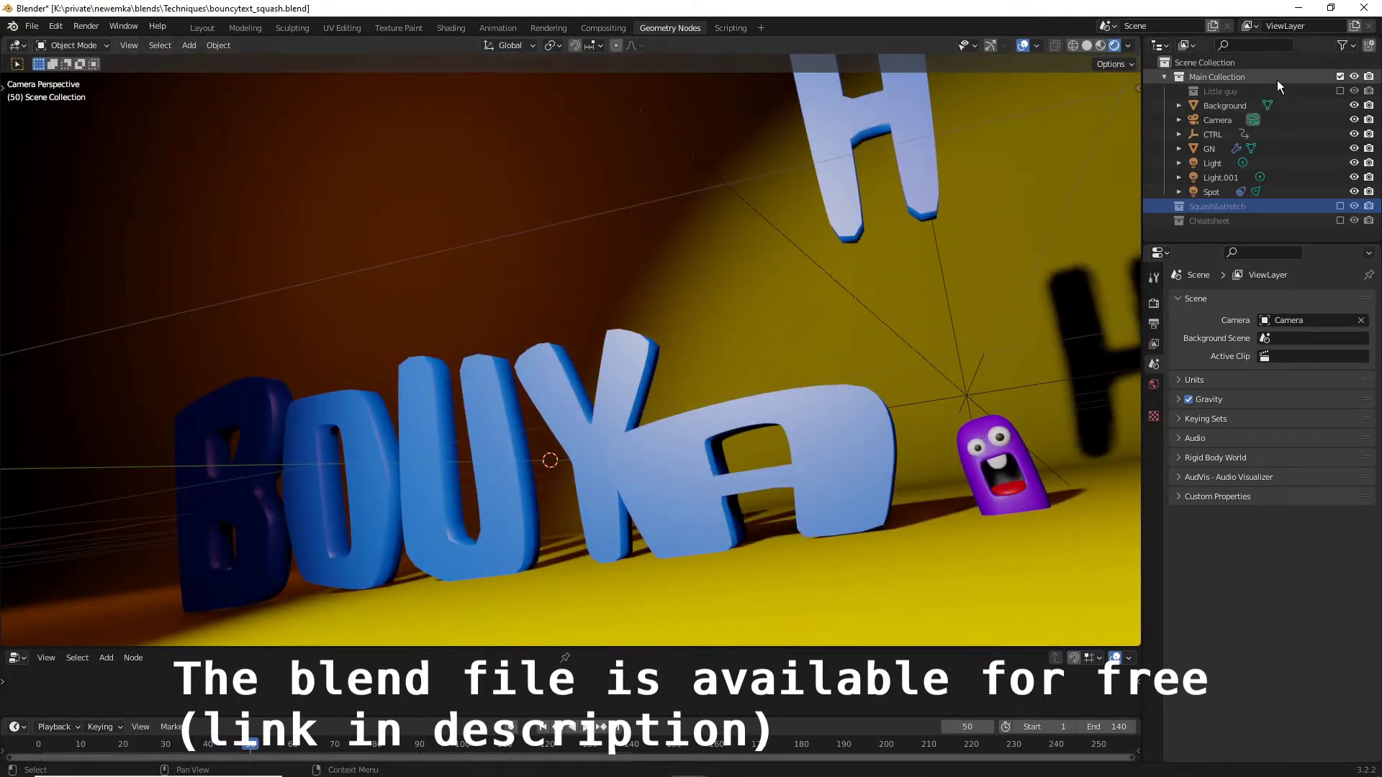
- Exclude the Main Collection, enable the Squash&stretch collection in solid shading, and scrub its animation back to frame 7
left_click(1339, 76)
left_click(1341, 105)
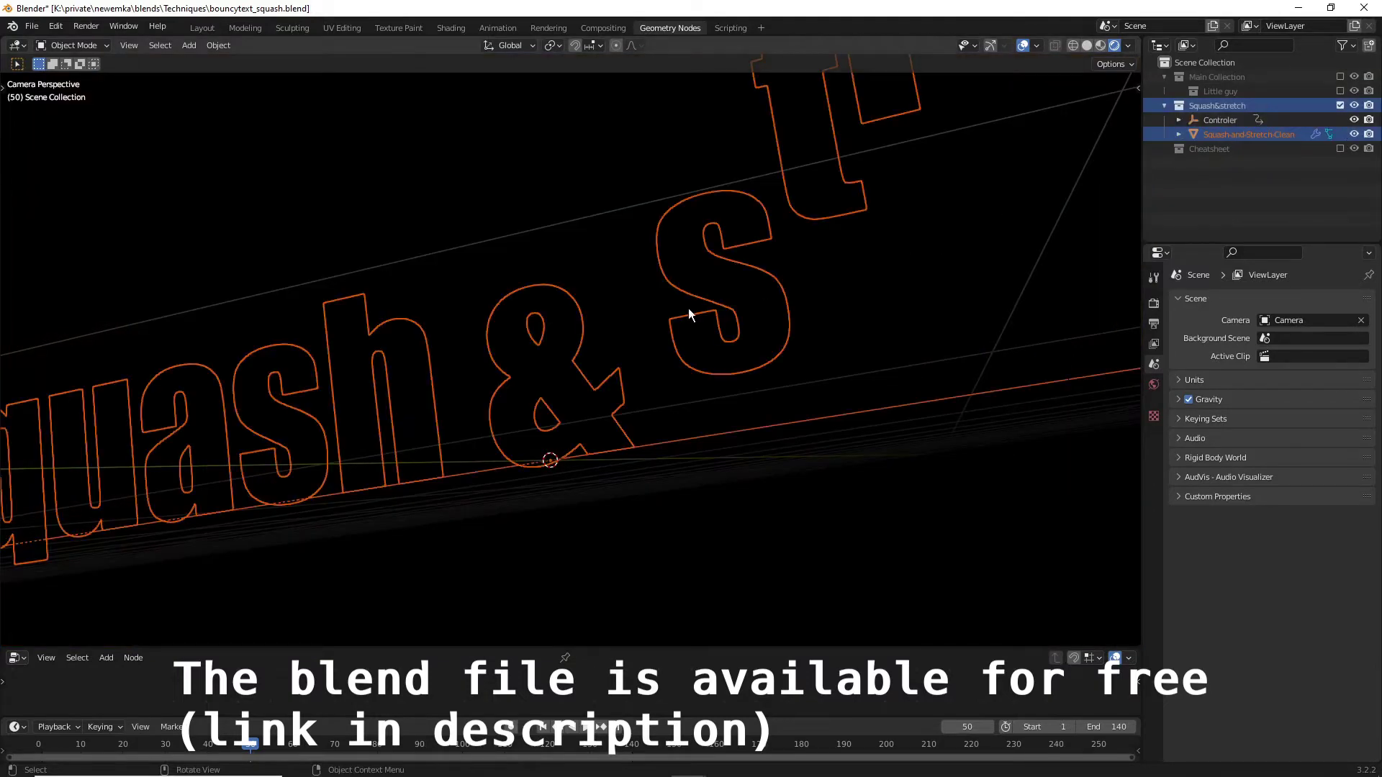
key("KP_7")
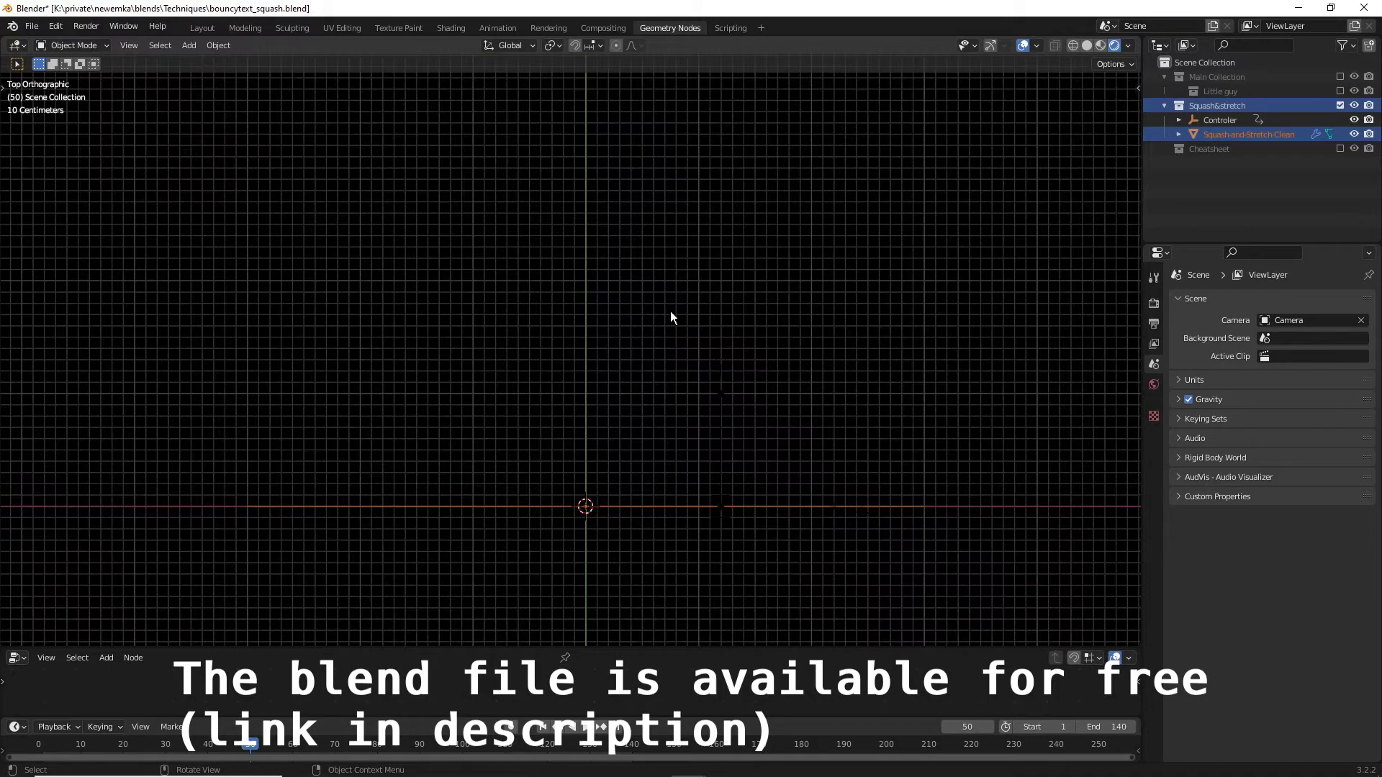
middle_click_drag(599, 413, 620, 252)
left_click(1086, 46)
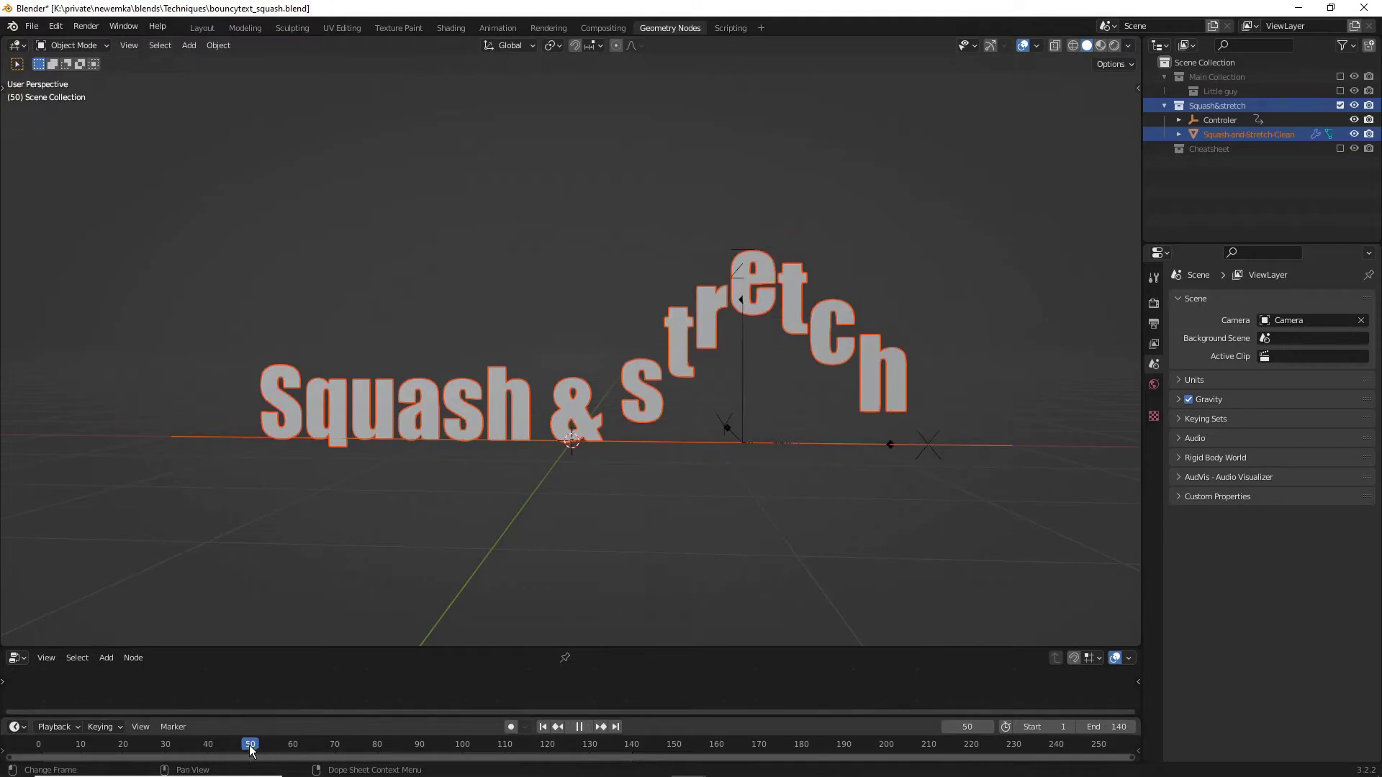
left_click_drag(250, 751, 74, 730)
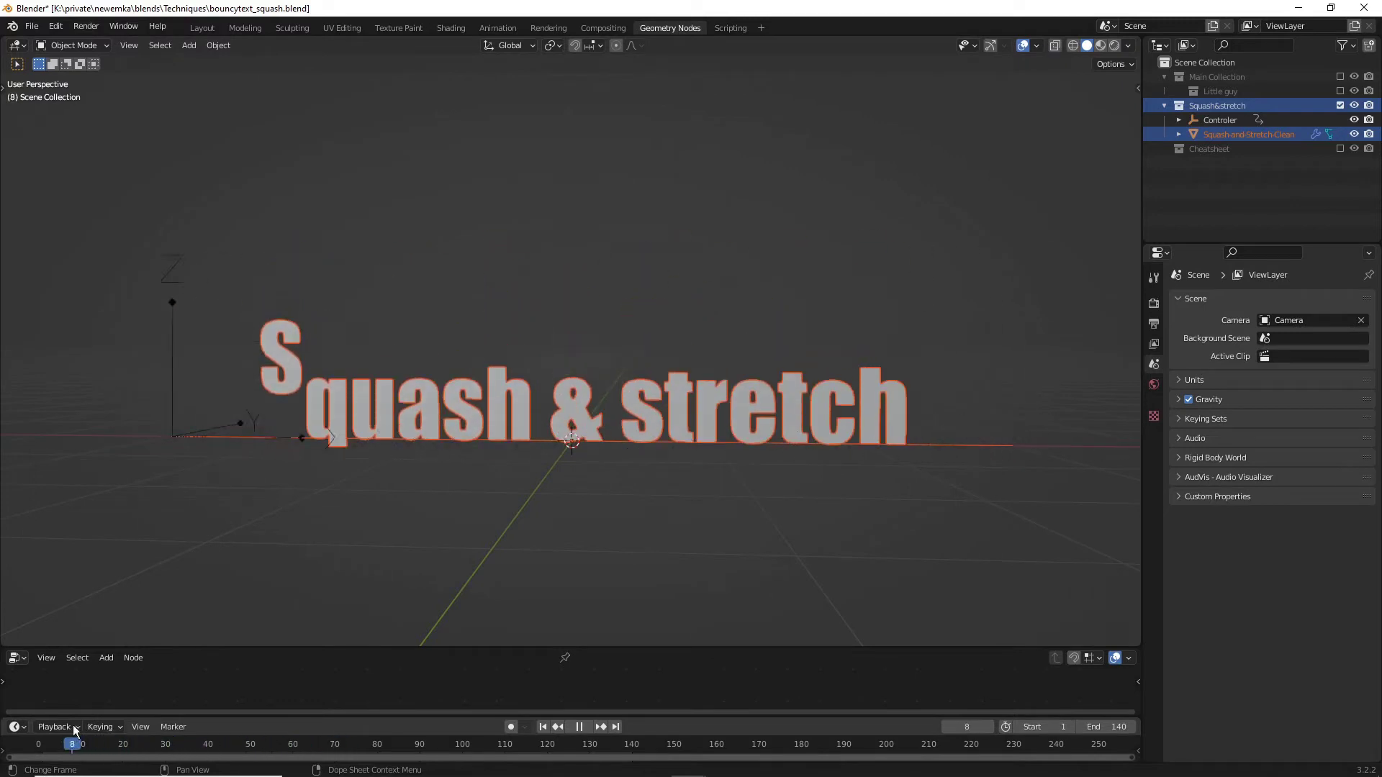
key("Escape")
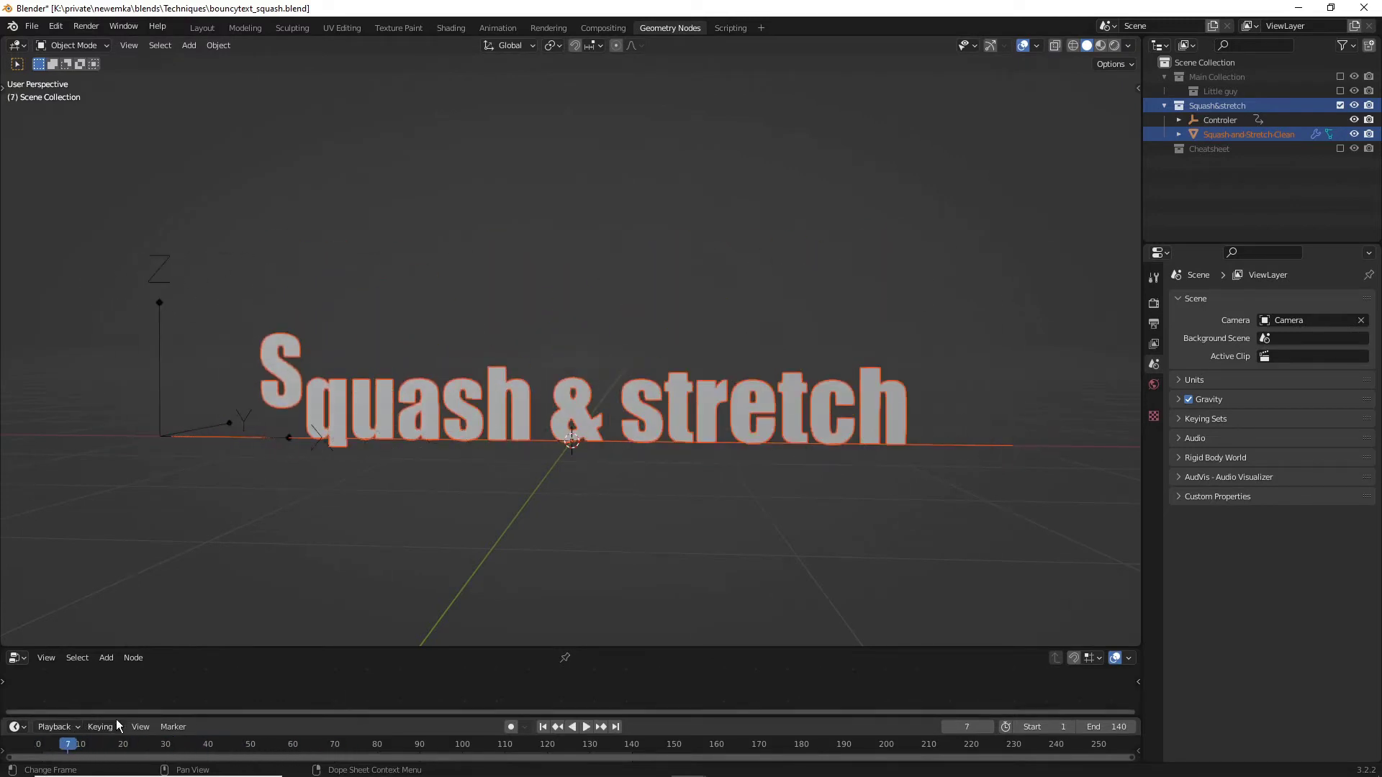
- Select the Squash-and-Stretch-Clean text and enlarge the node editor to show its geometry node tree
left_click_drag(594, 648, 615, 448)
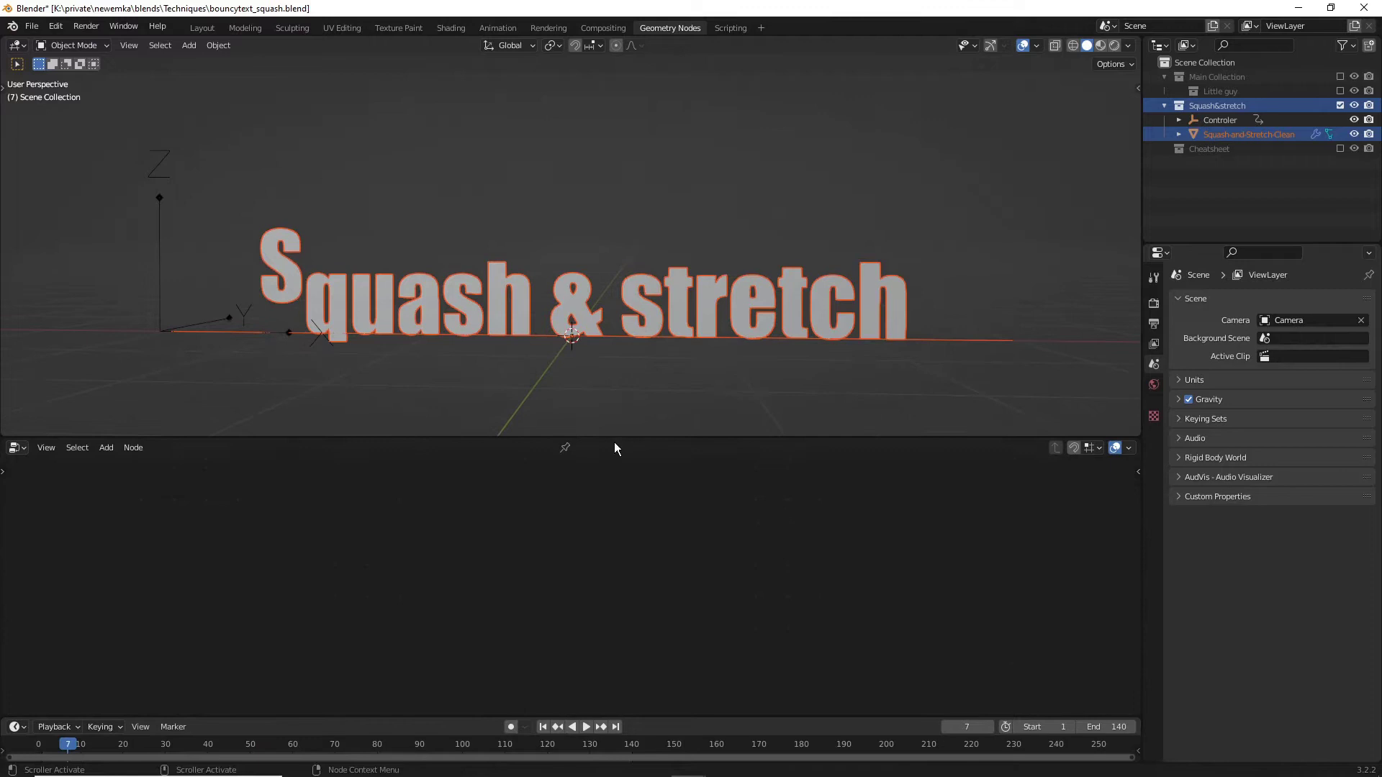
left_click(776, 324)
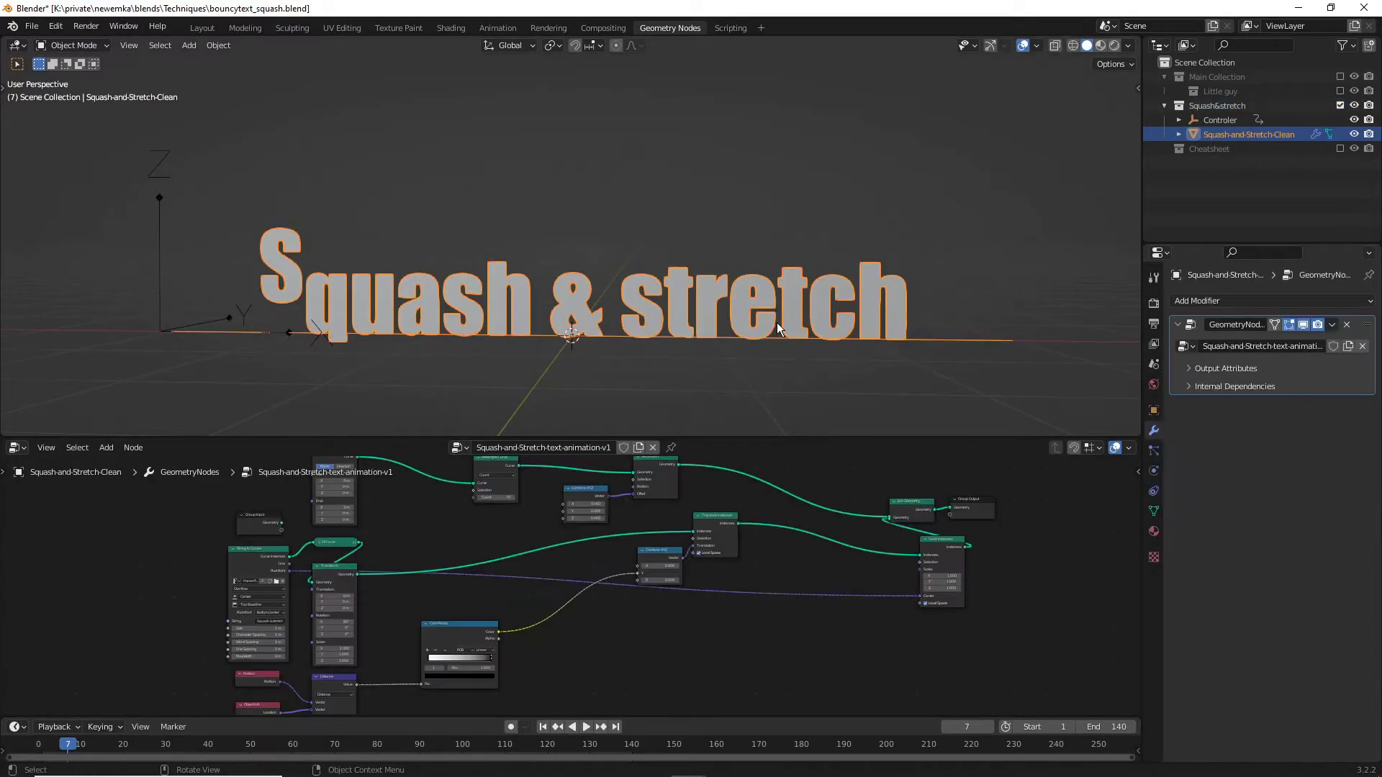
scroll(554, 534, "up", 2)
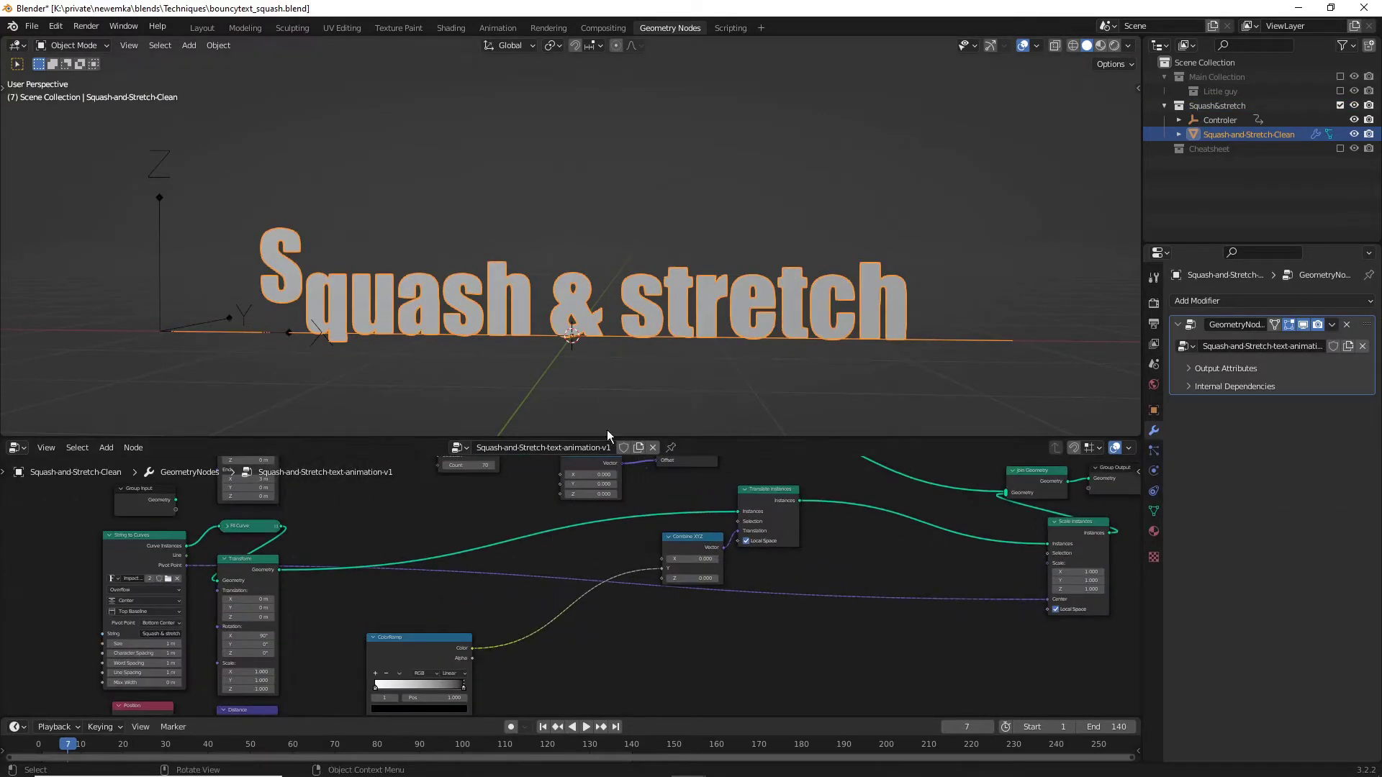
left_click_drag(603, 435, 618, 182)
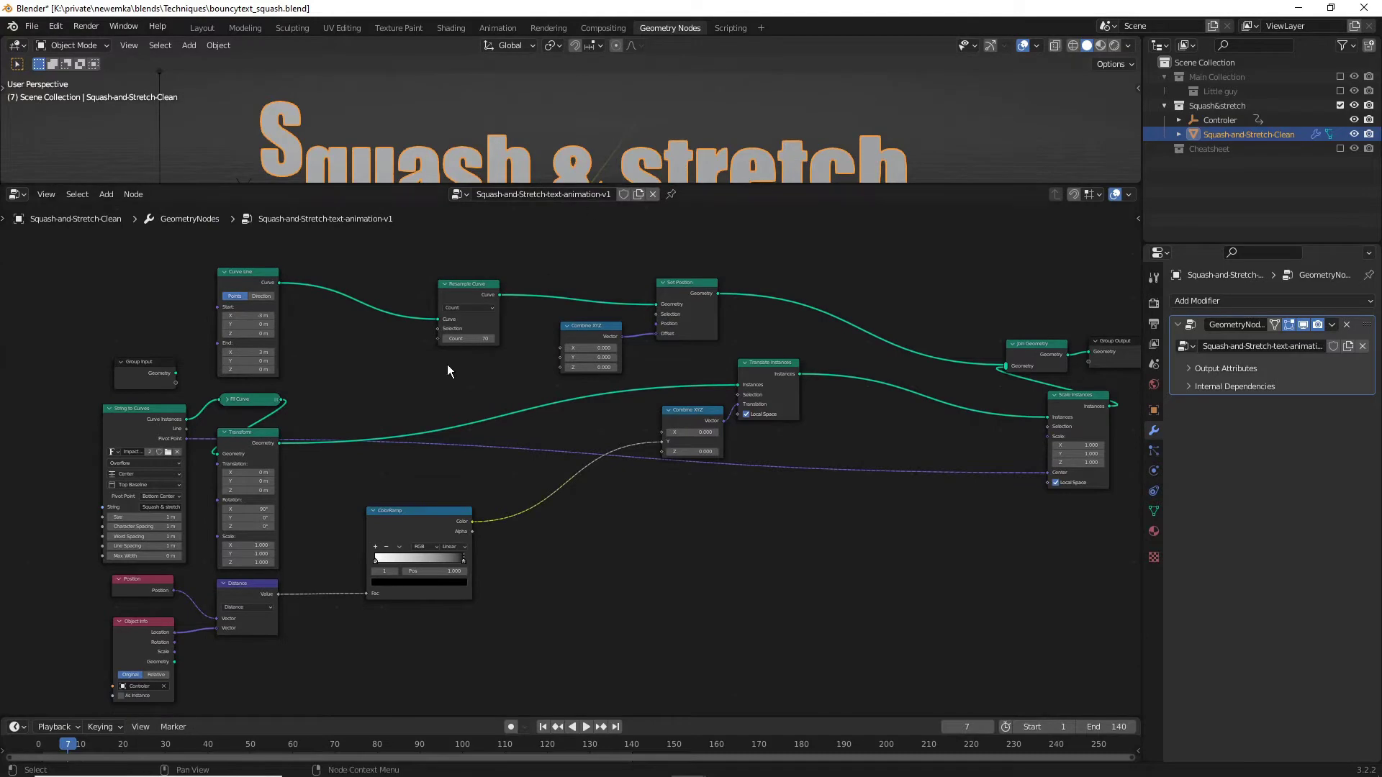
scroll(447, 369, "up", 3)
middle_click_drag(364, 392, 693, 264)
mouse_move(545, 382)
middle_mouse_down()
mouse_move(605, 309)
mouse_move(595, 343)
mouse_move(562, 366)
middle_mouse_up()
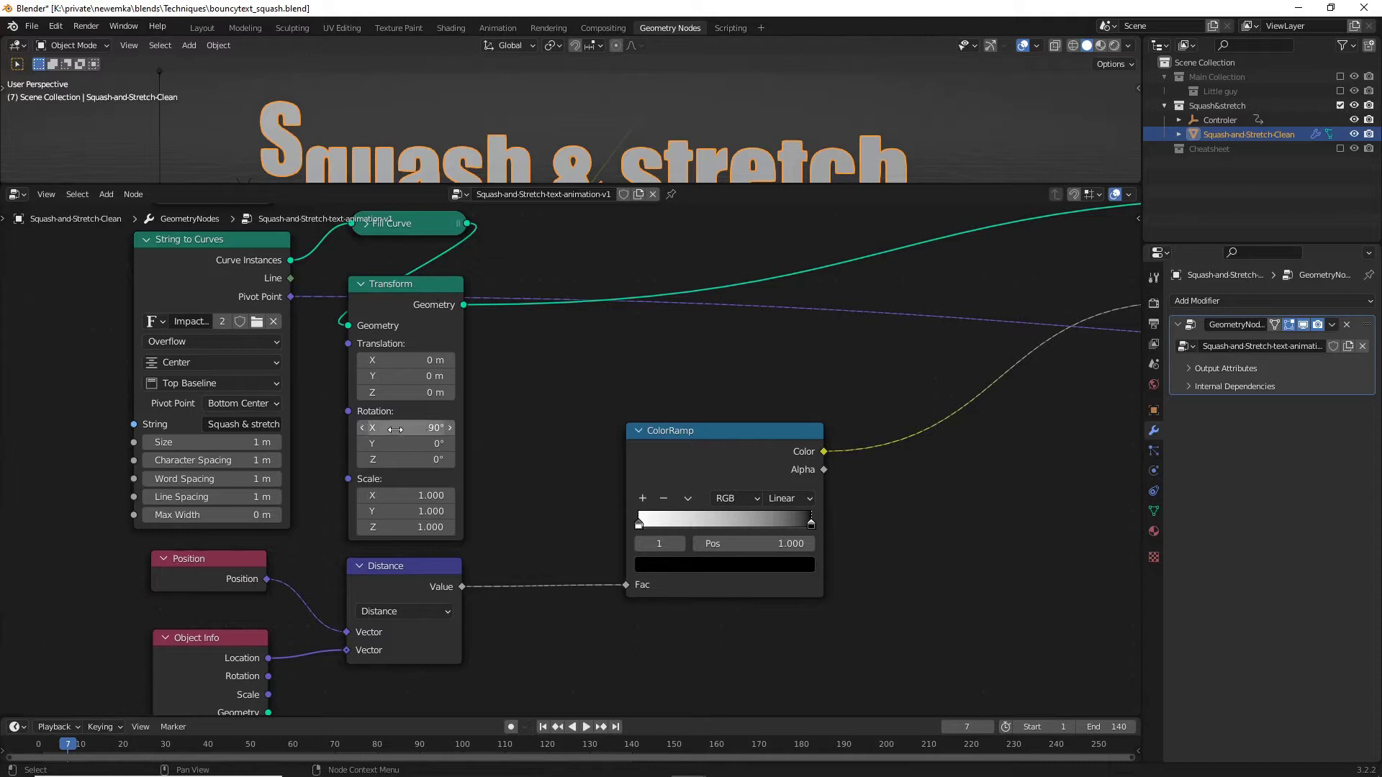
- Try tilting the text with the Transform node's X rotation at 57.4°, and restore it to 90°
left_click_drag(406, 428, 374, 427)
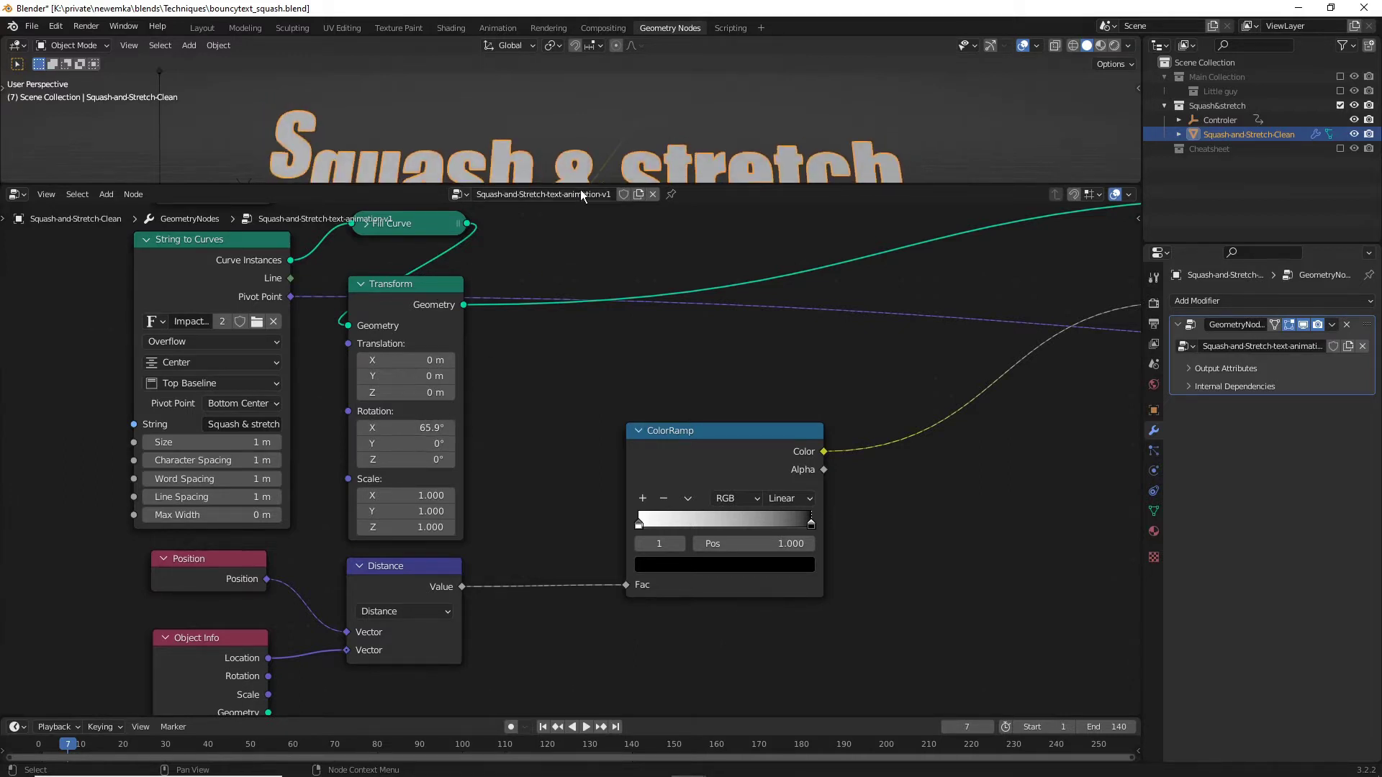
left_click_drag(581, 185, 565, 321)
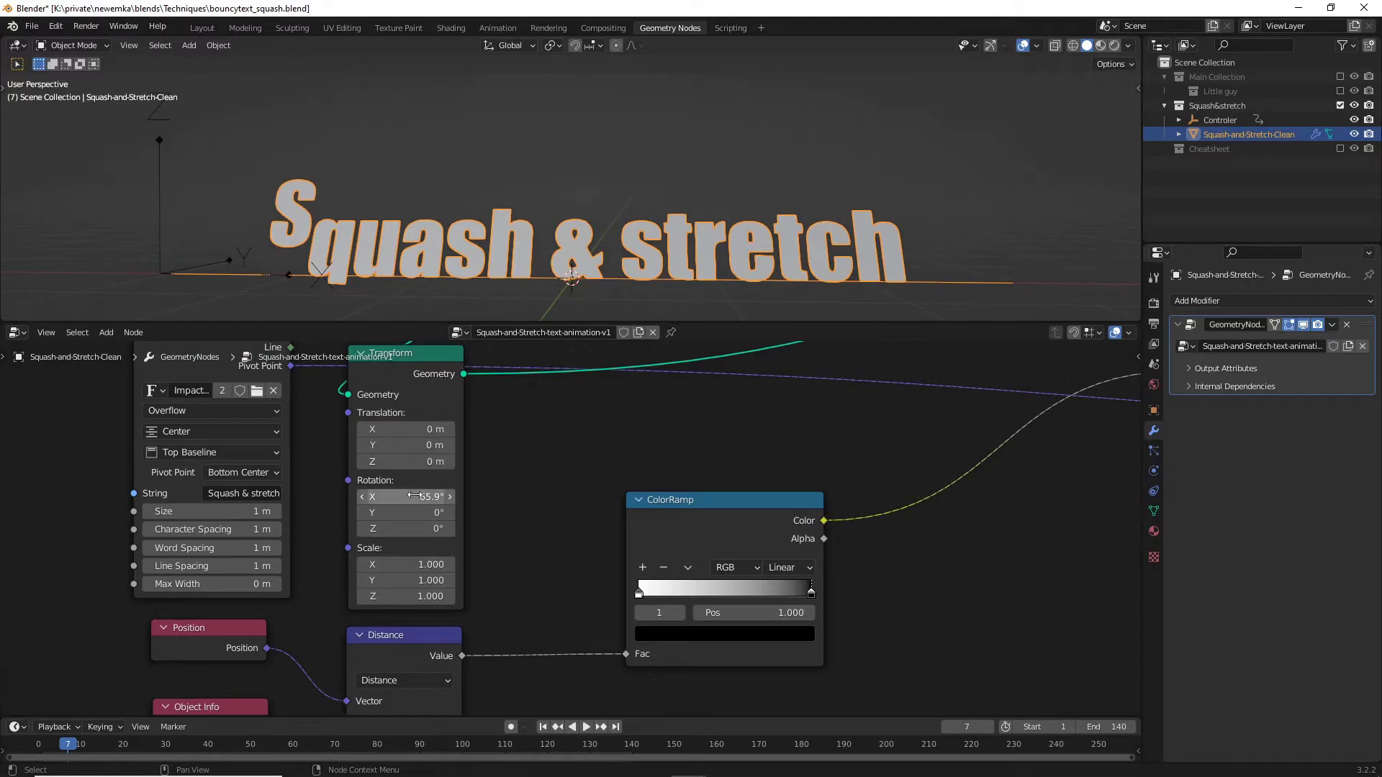
left_click_drag(414, 495, 402, 496)
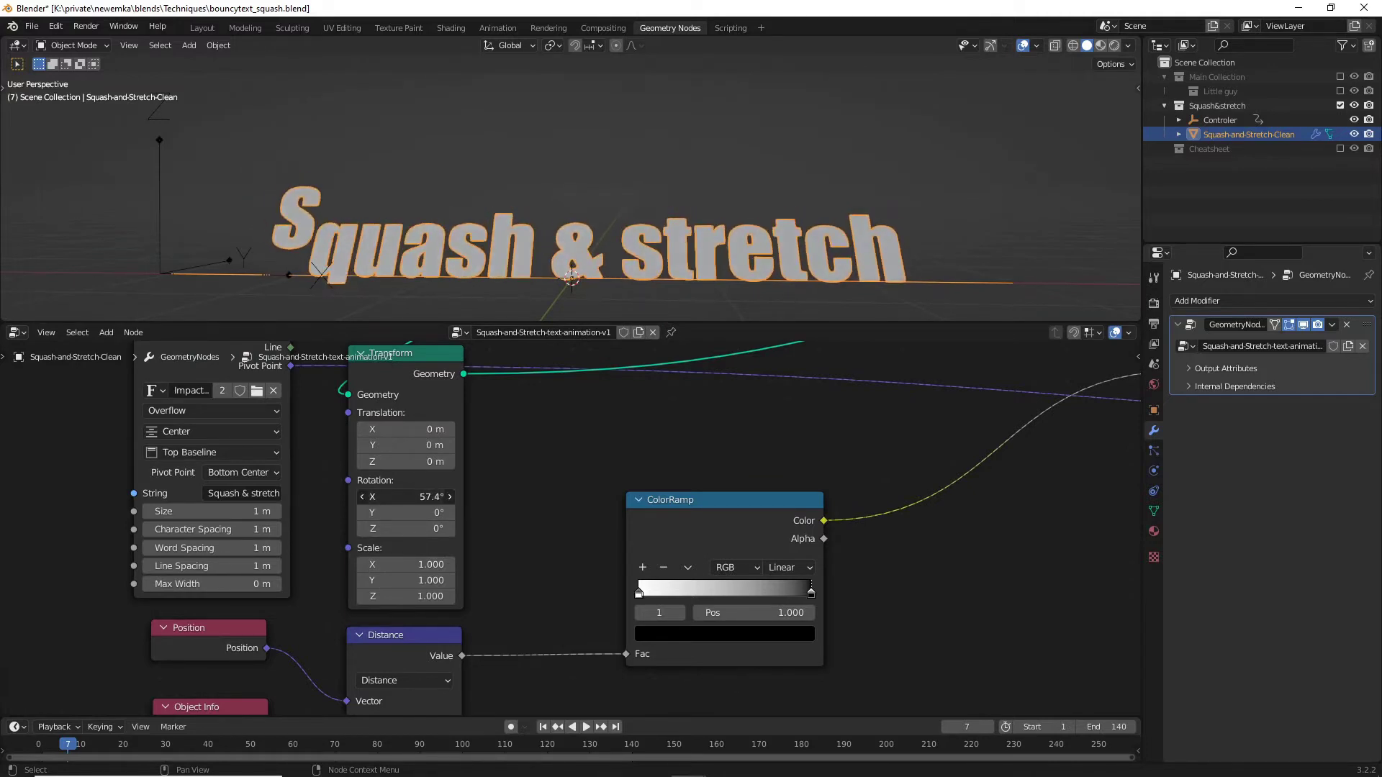
key("Return")
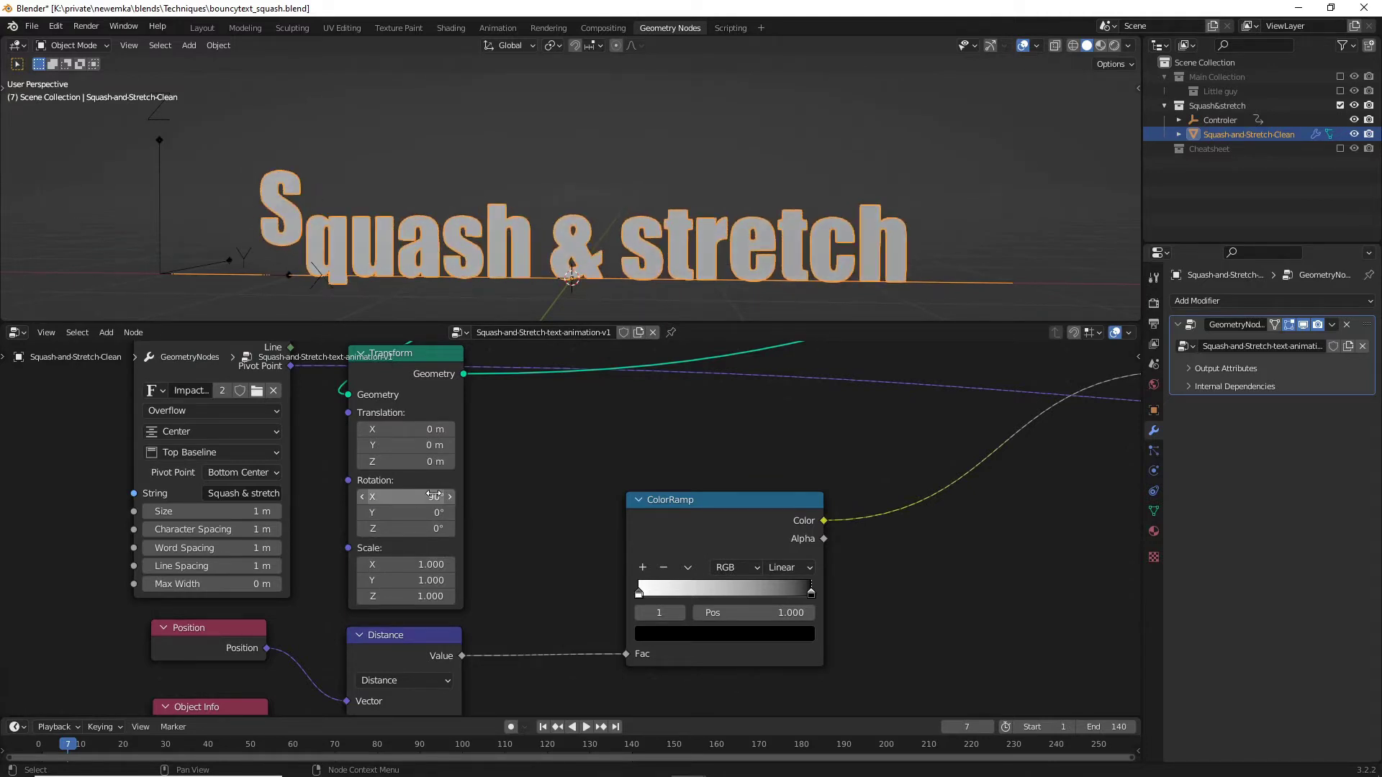
- Examine how the Controler object's location passes through the Distance and ColorRamp nodes to the letters' translation
middle_click_drag(593, 493, 340, 512)
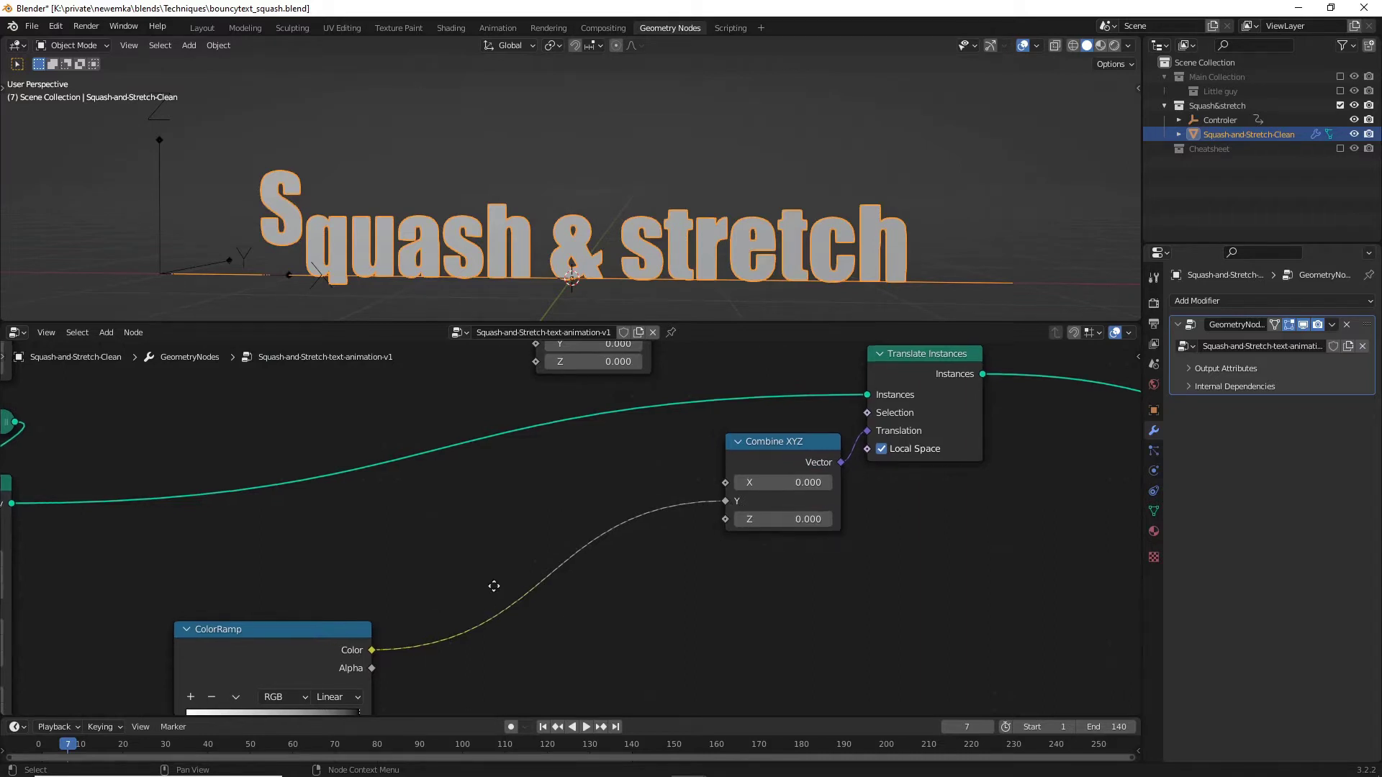
middle_click_drag(342, 646, 440, 516)
scroll(440, 515, "left", 10)
scroll(440, 515, "down", 6)
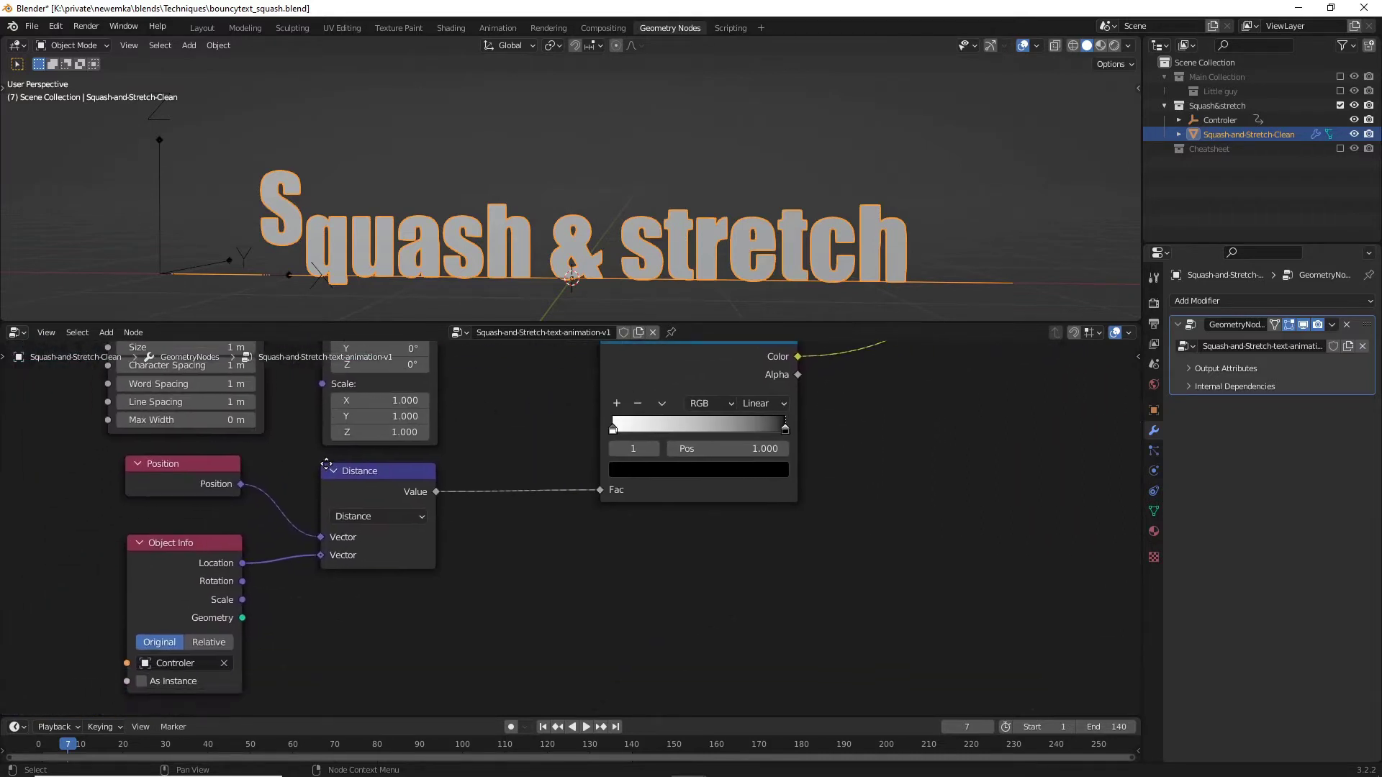
left_click(1224, 121)
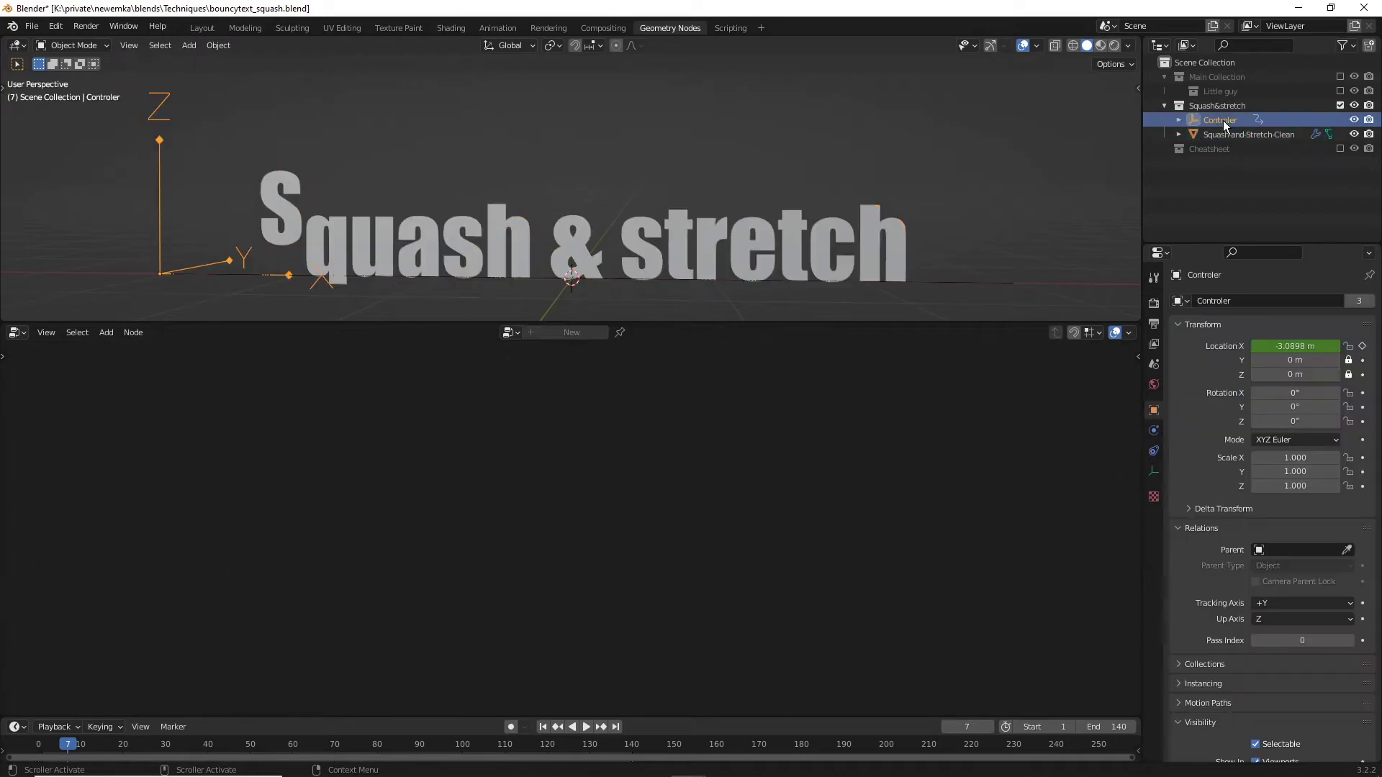
left_click(1223, 136)
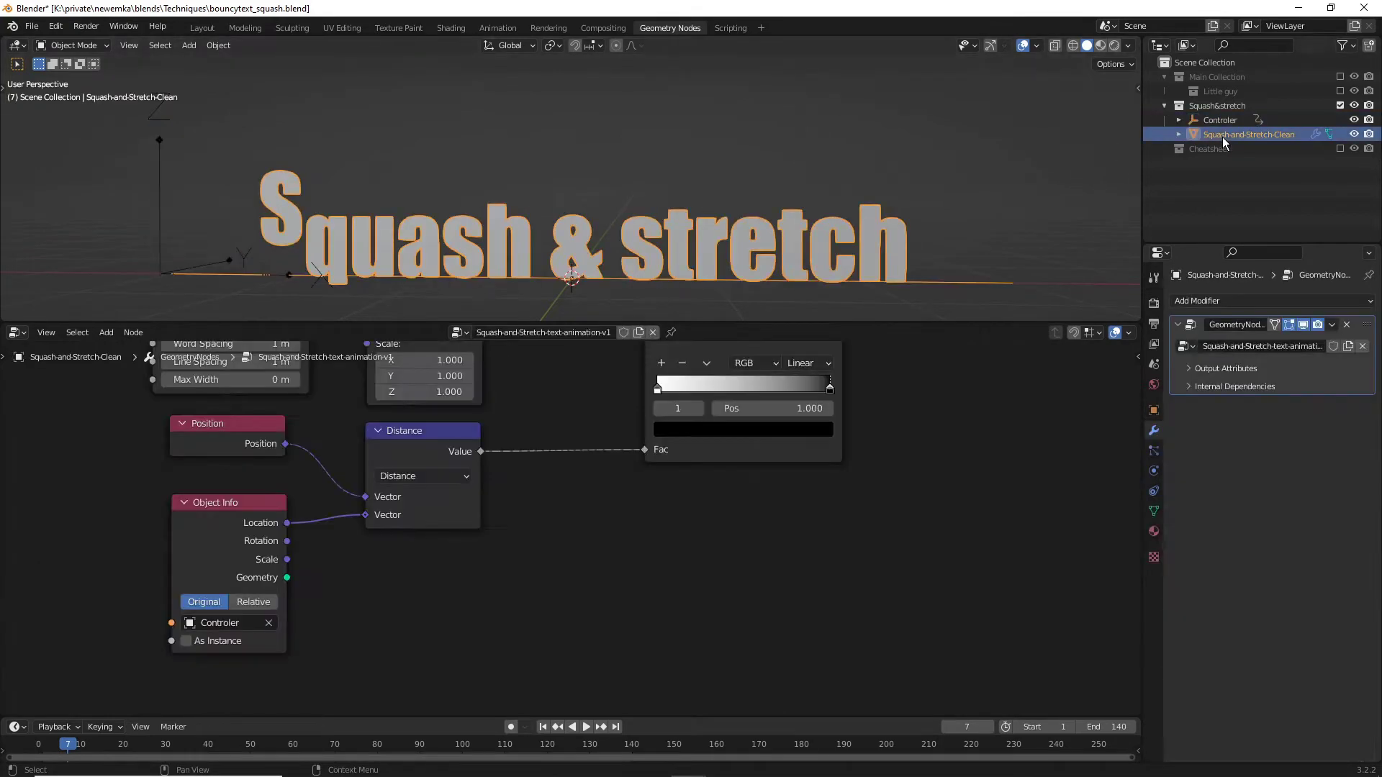
left_click(222, 521)
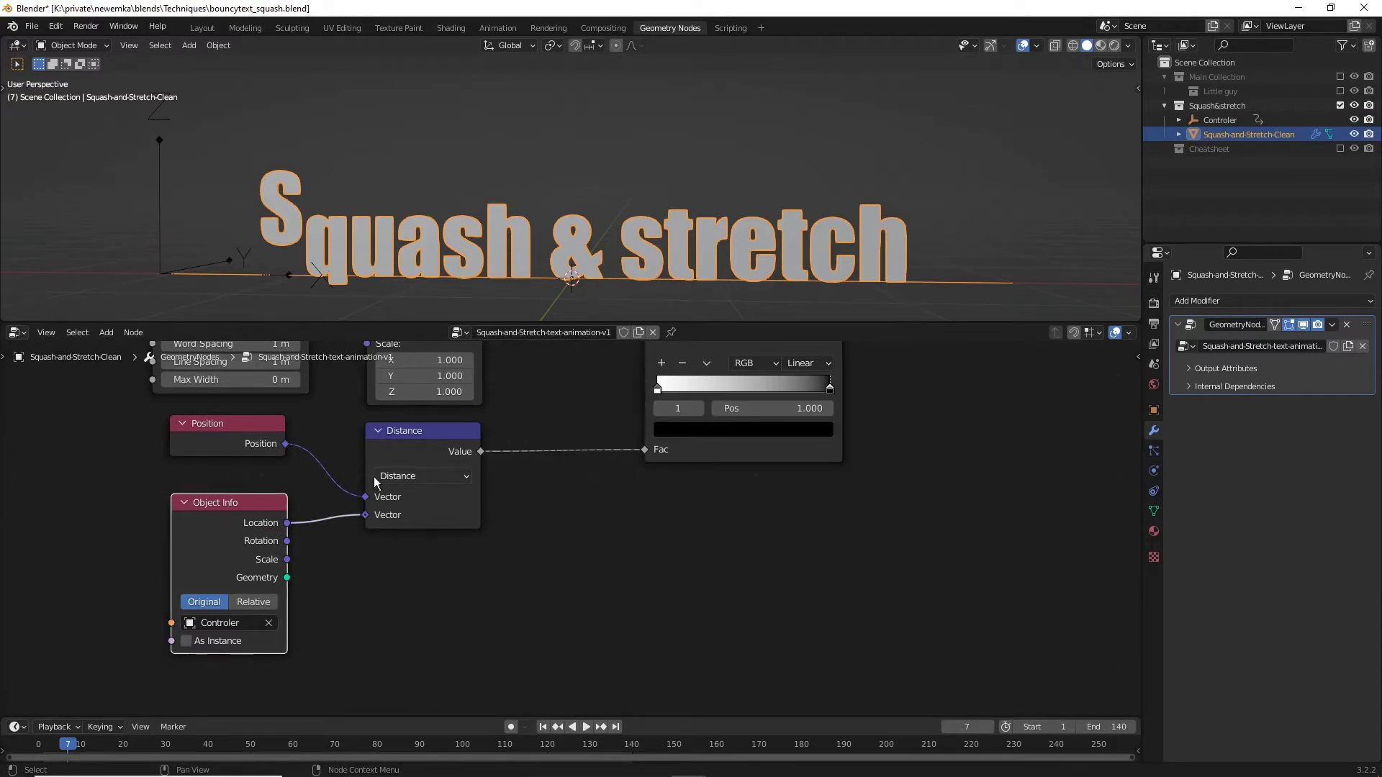
middle_click_drag(545, 451, 379, 576)
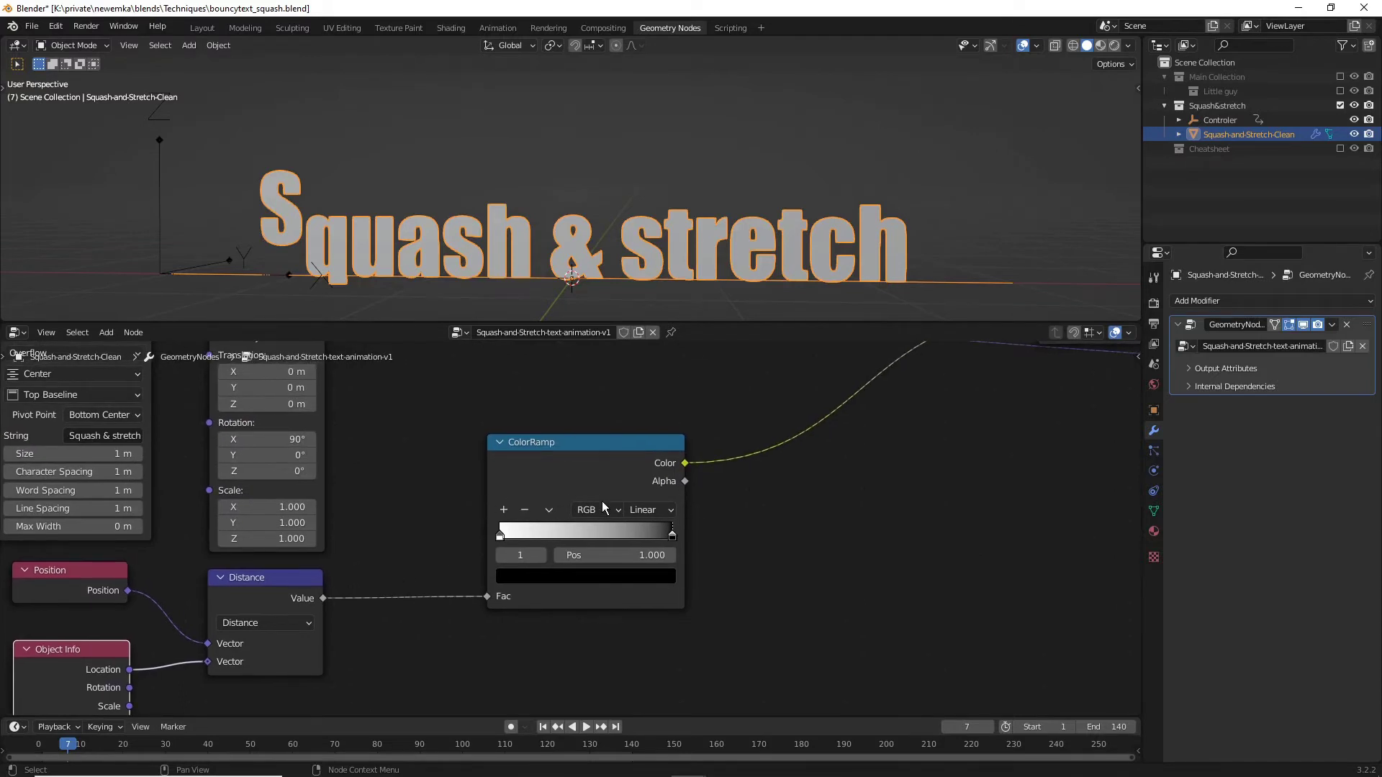
middle_click_drag(602, 501, 810, 464)
- Play the letter animation and scrub it to frame 39
key("space")
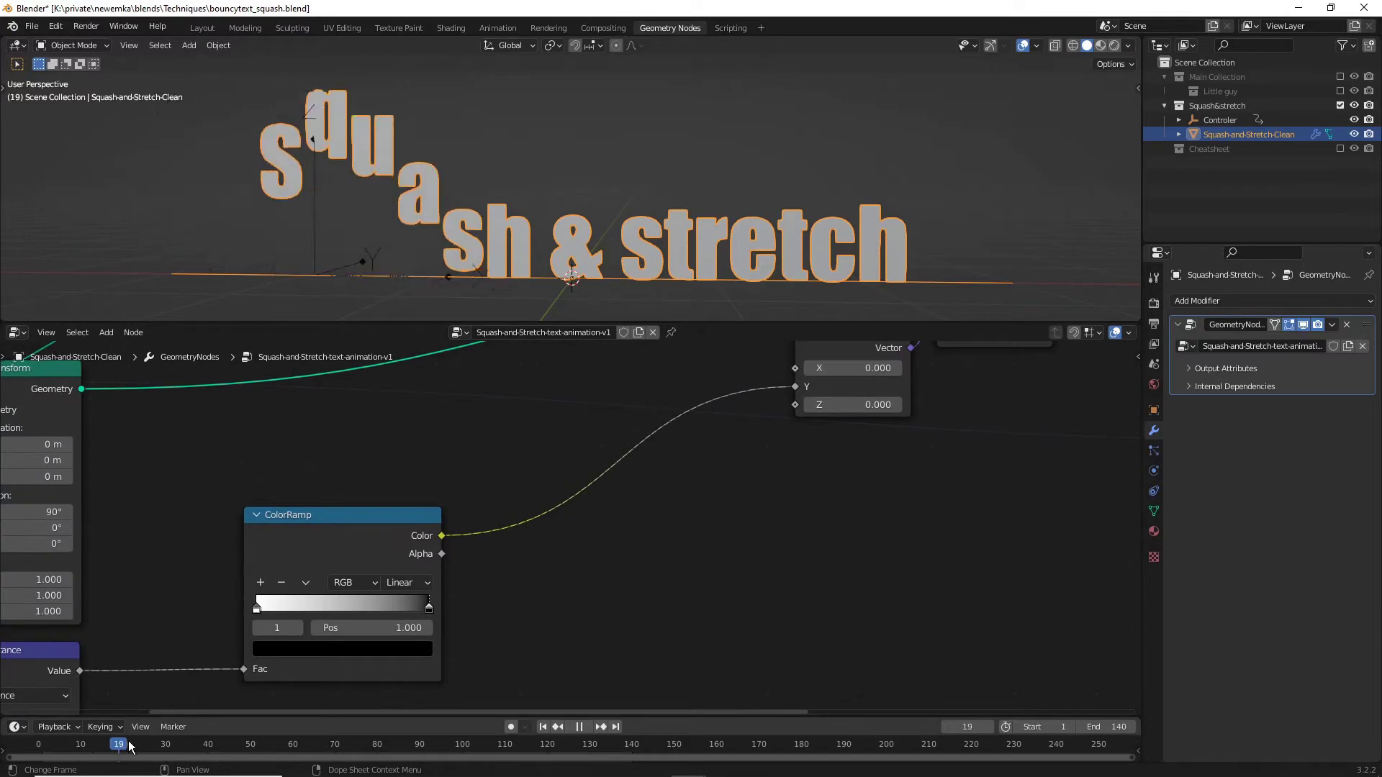
left_click_drag(222, 753, 203, 752)
key("space")
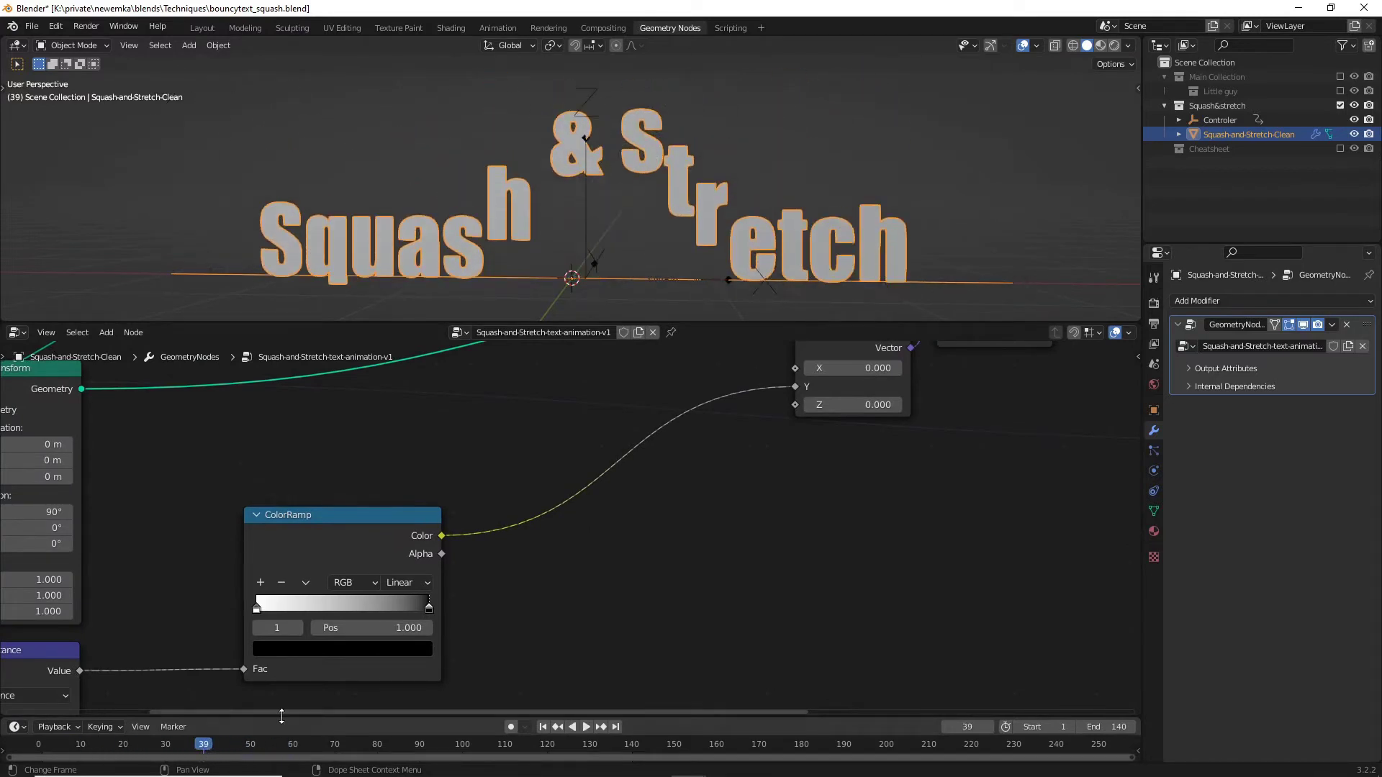
- Connect the ColorRamp's Color output to the Z input of the Combine XYZ feeding Set Position, and preview the curve line at frame 21
middle_click_drag(546, 484, 398, 557)
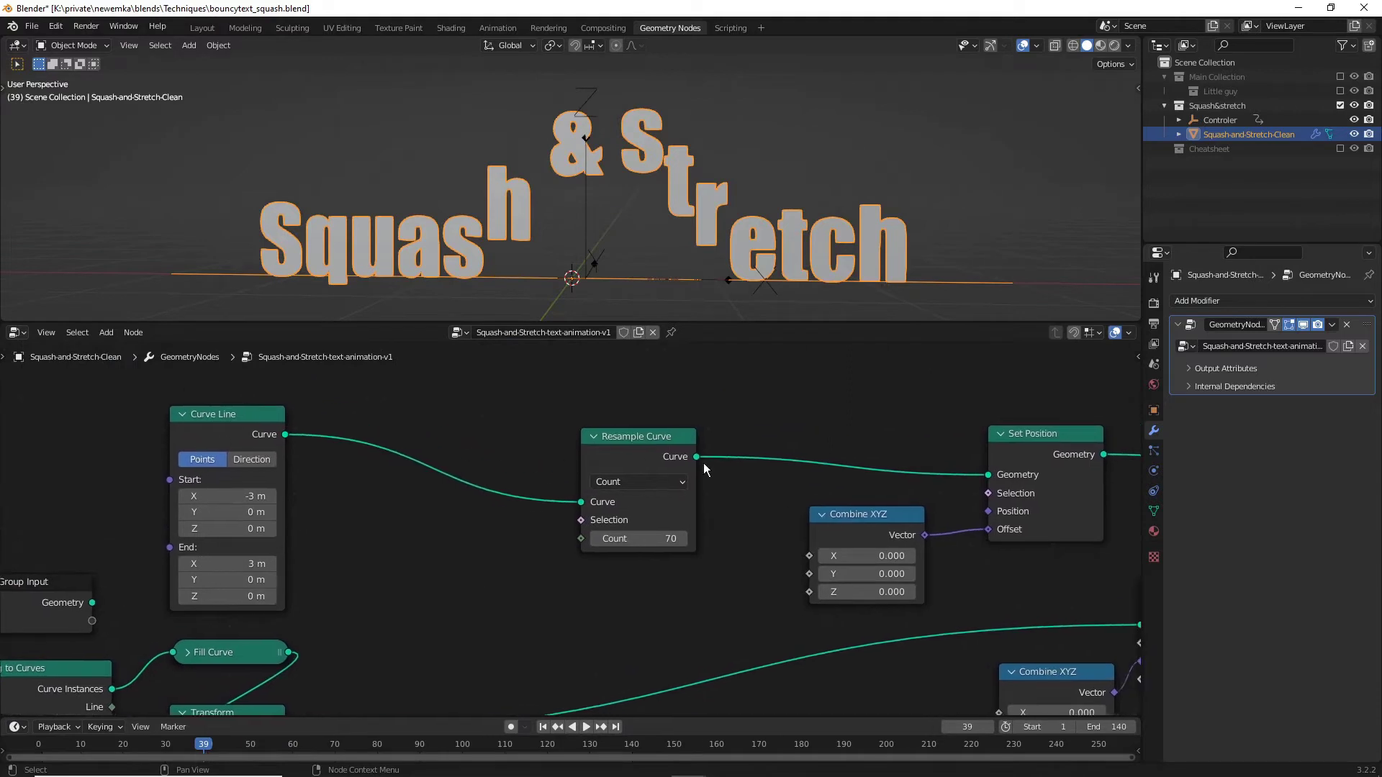
middle_click_drag(786, 469, 333, 465)
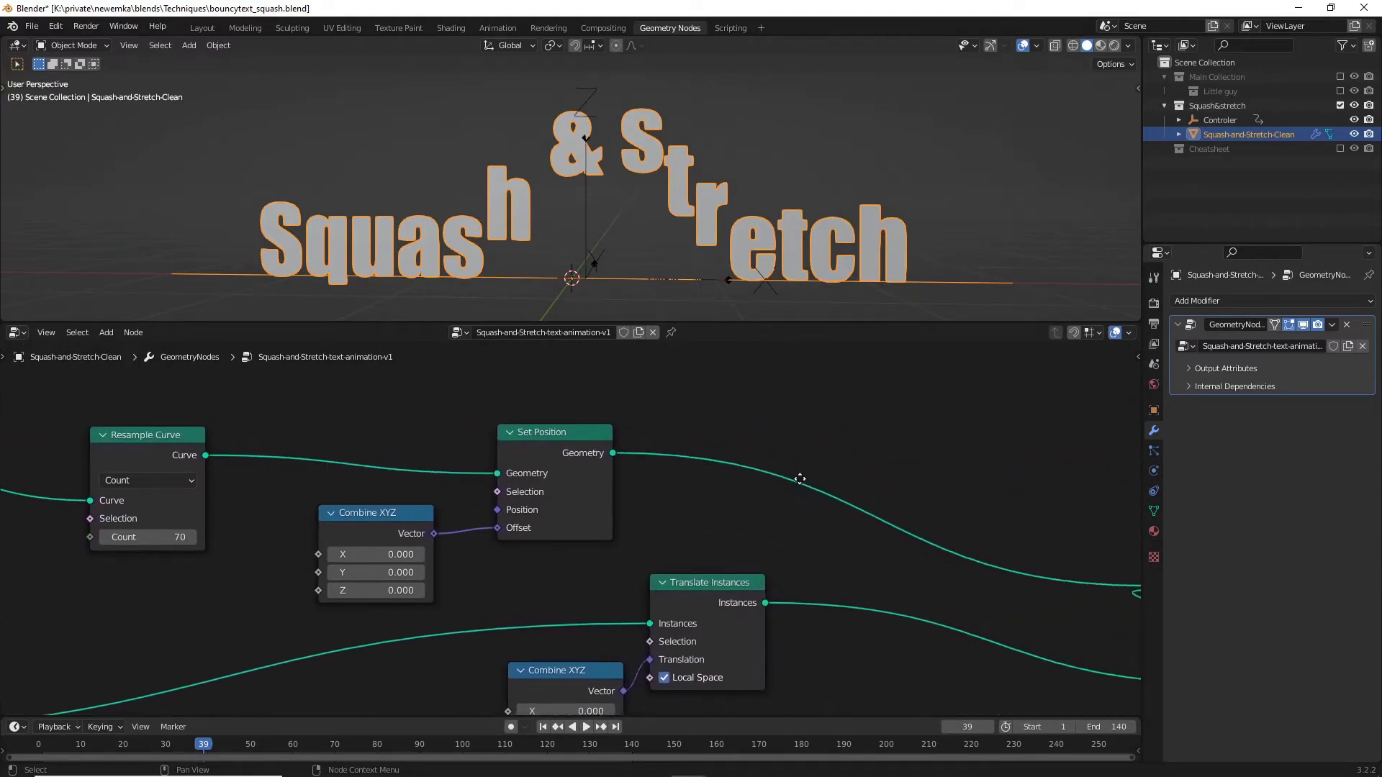
middle_click_drag(799, 478, 872, 419)
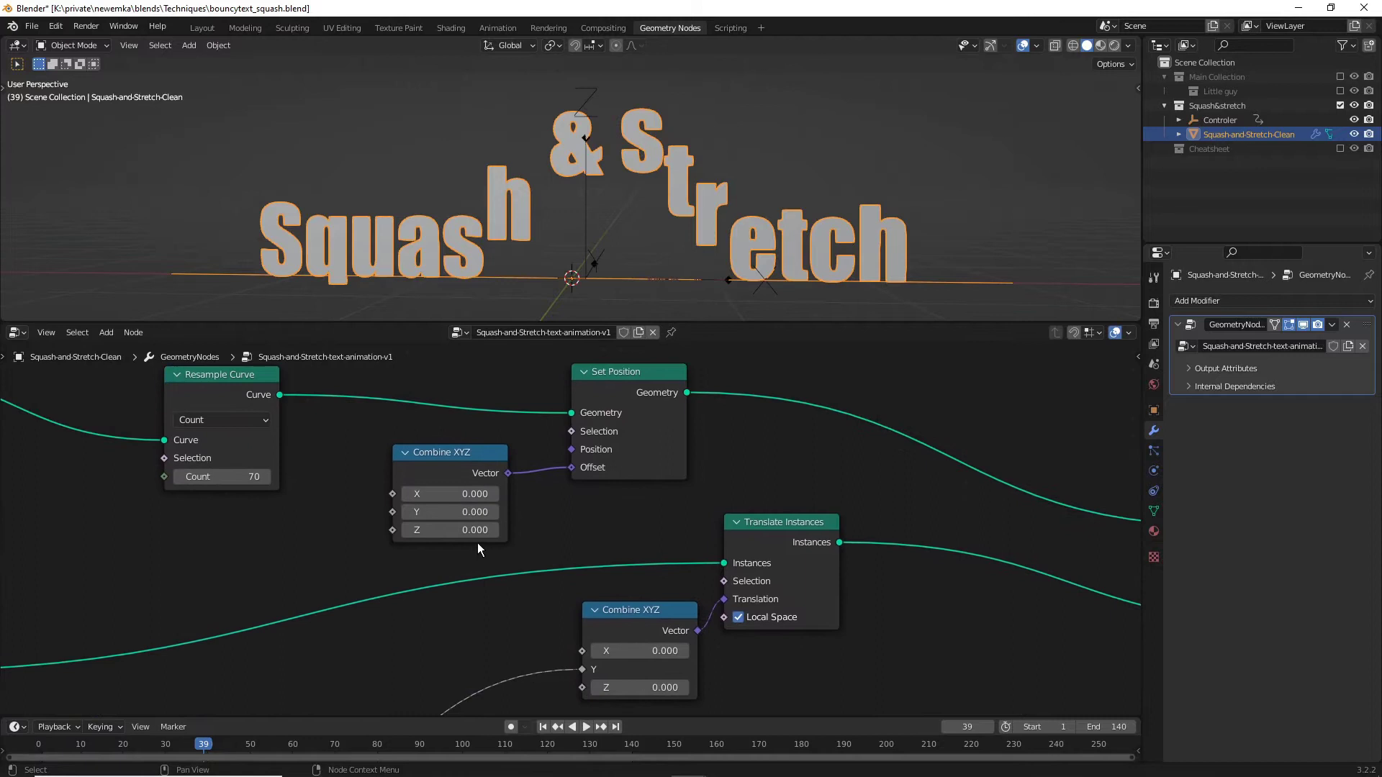
middle_click_drag(477, 543, 639, 466)
scroll(525, 555, "up", 1)
scroll(459, 668, "up", 1)
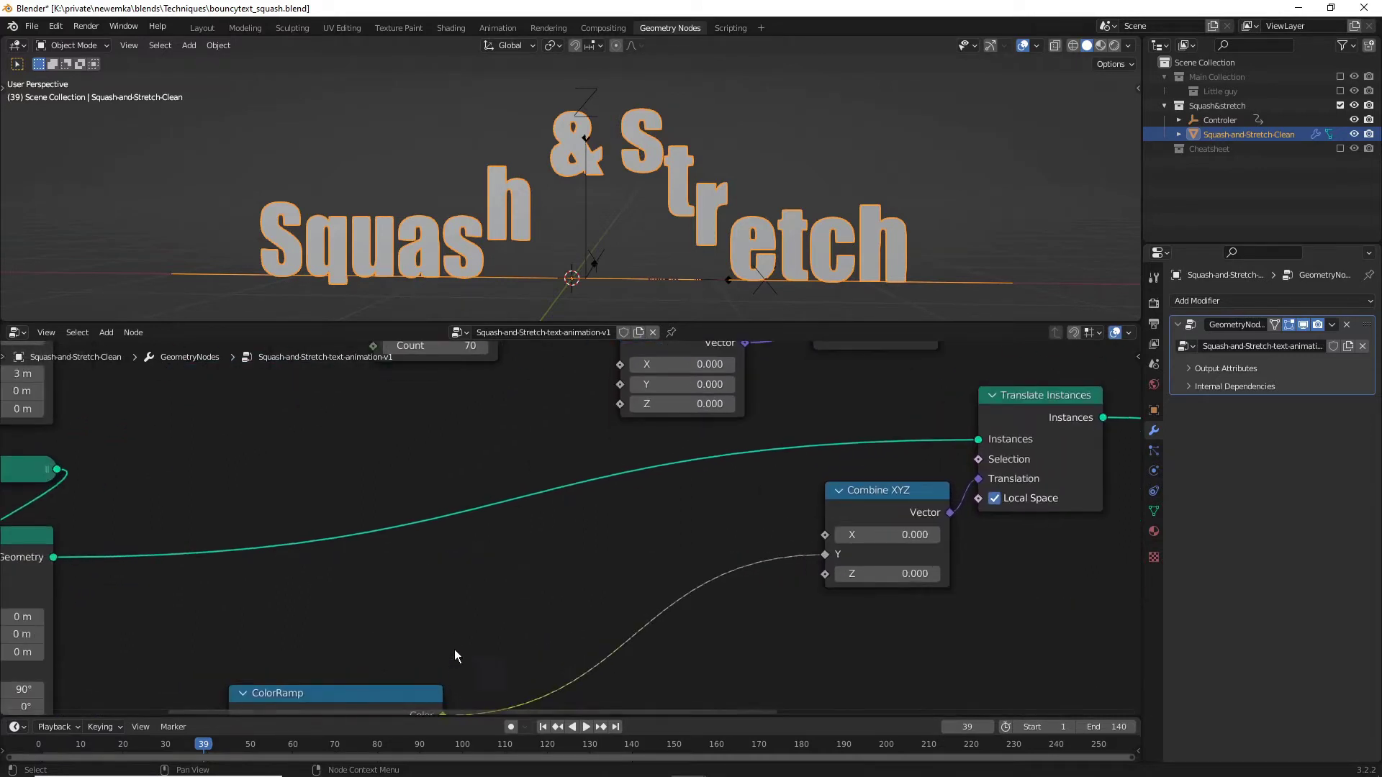
middle_click_drag(455, 649, 475, 573)
left_click_drag(463, 652, 640, 460)
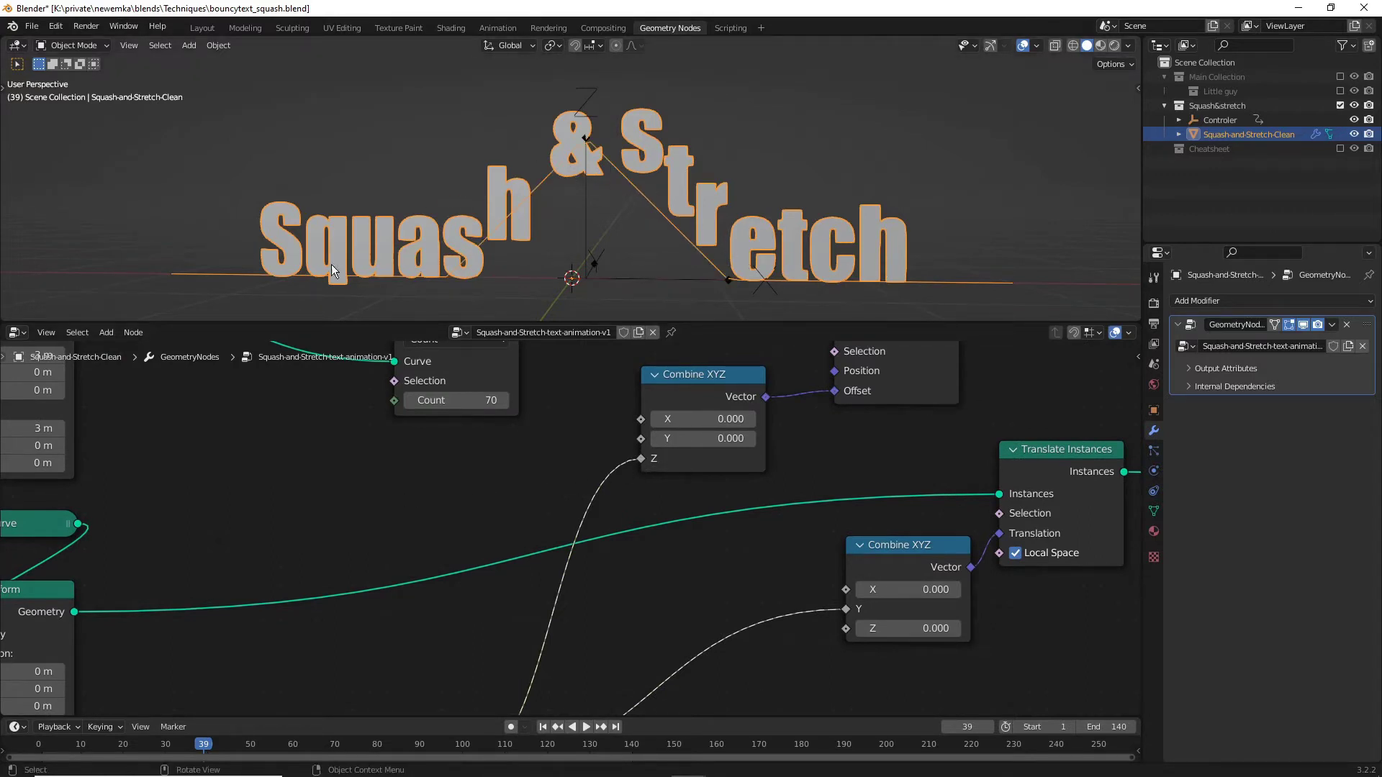
left_click_drag(205, 746, 127, 744)
- Insert a Float Curve after the ColorRamp and feed its value to the letters' Combine XYZ Y and the curve line's Combine XYZ Z
middle_click_drag(349, 670, 539, 434)
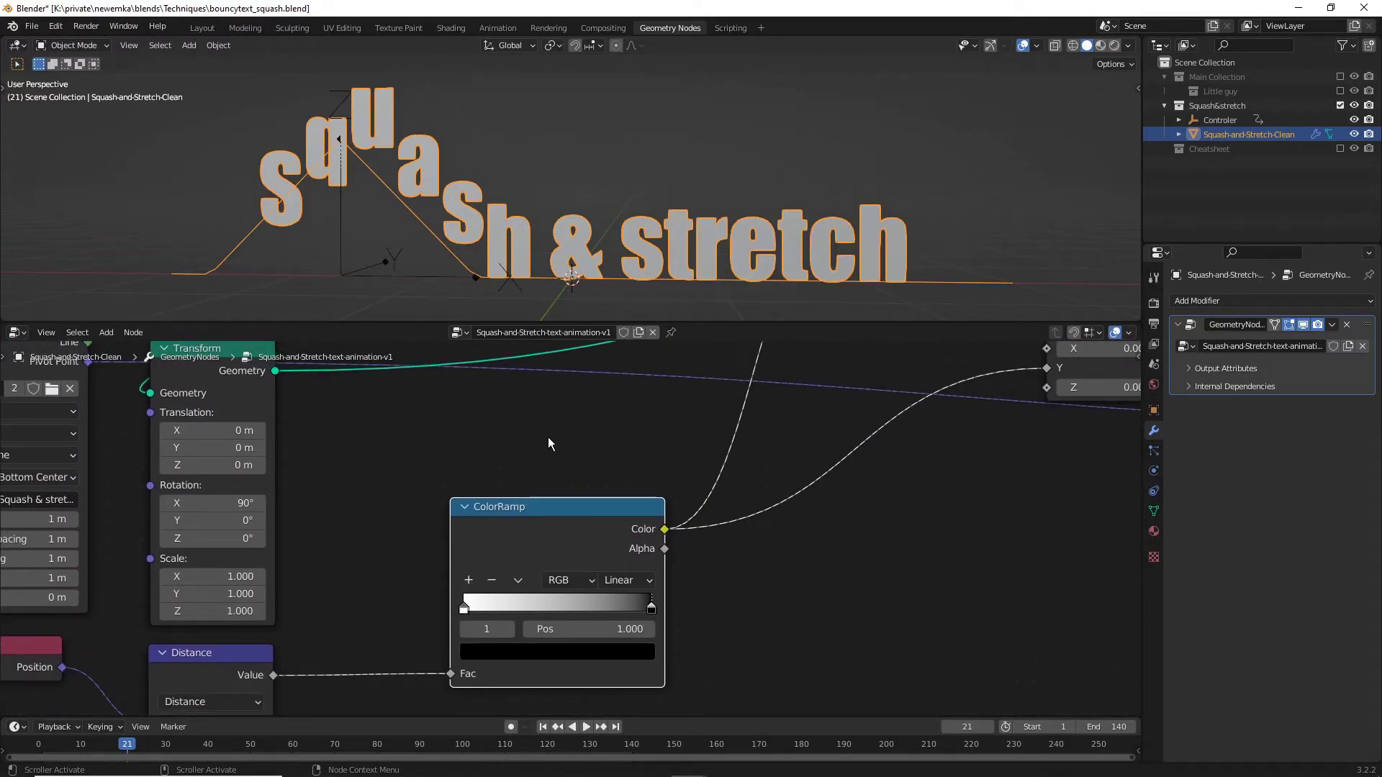
left_click_drag(574, 506, 460, 510)
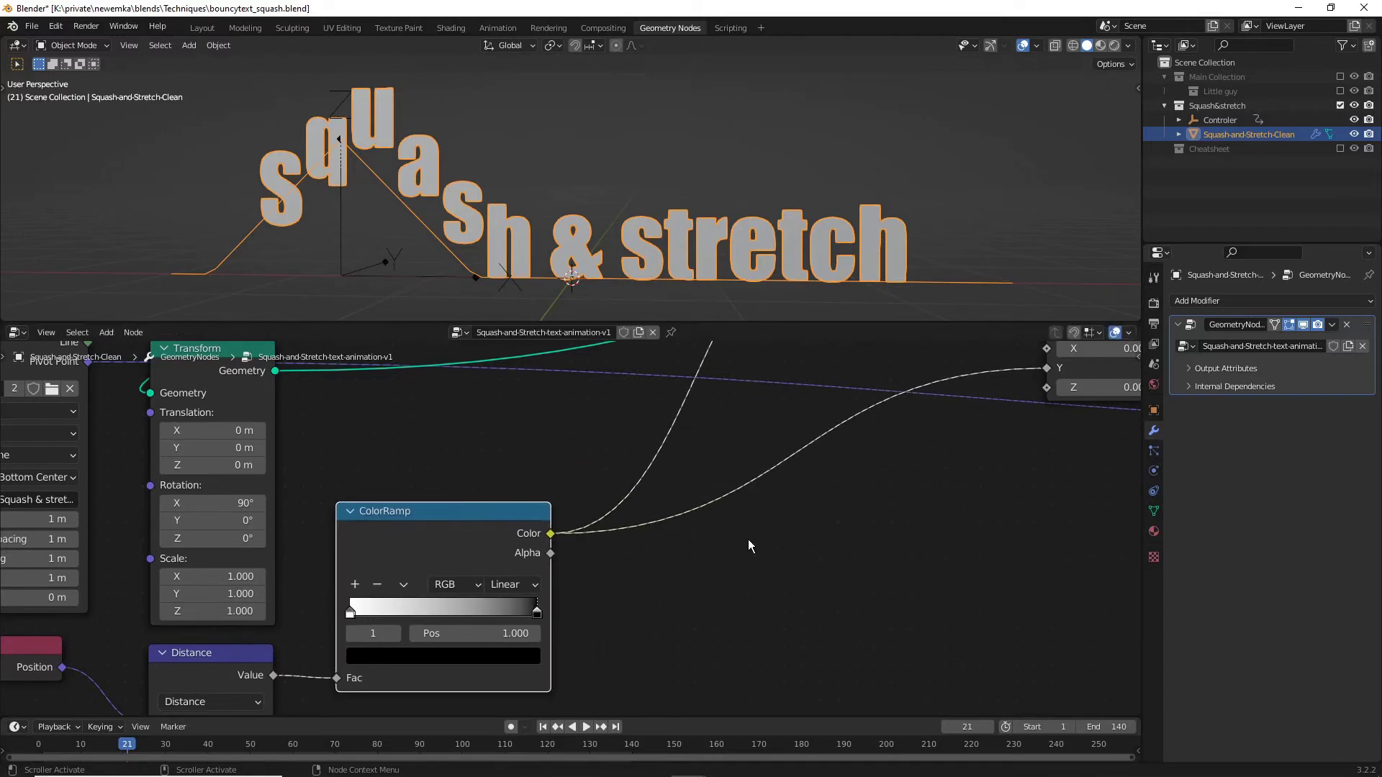
key("shift+a")
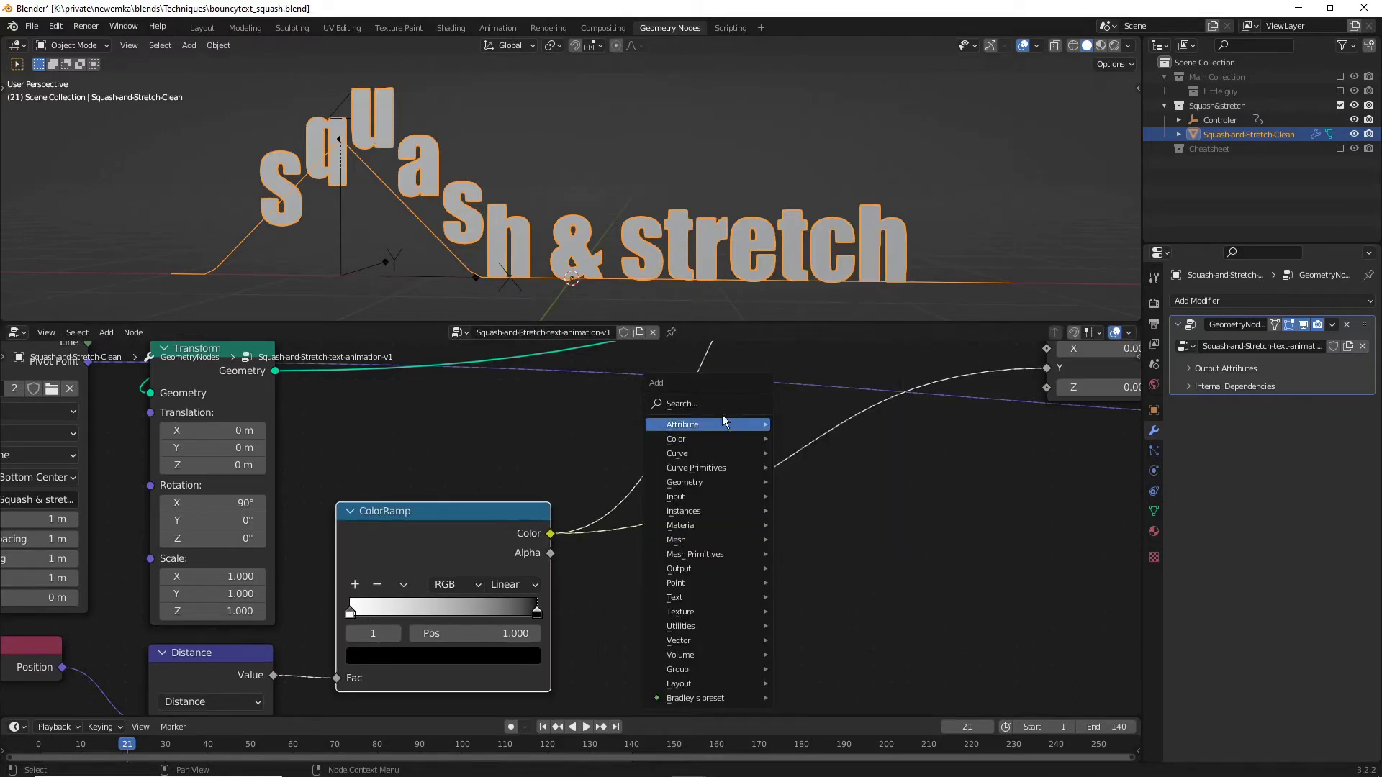
left_click(723, 414)
type("float")
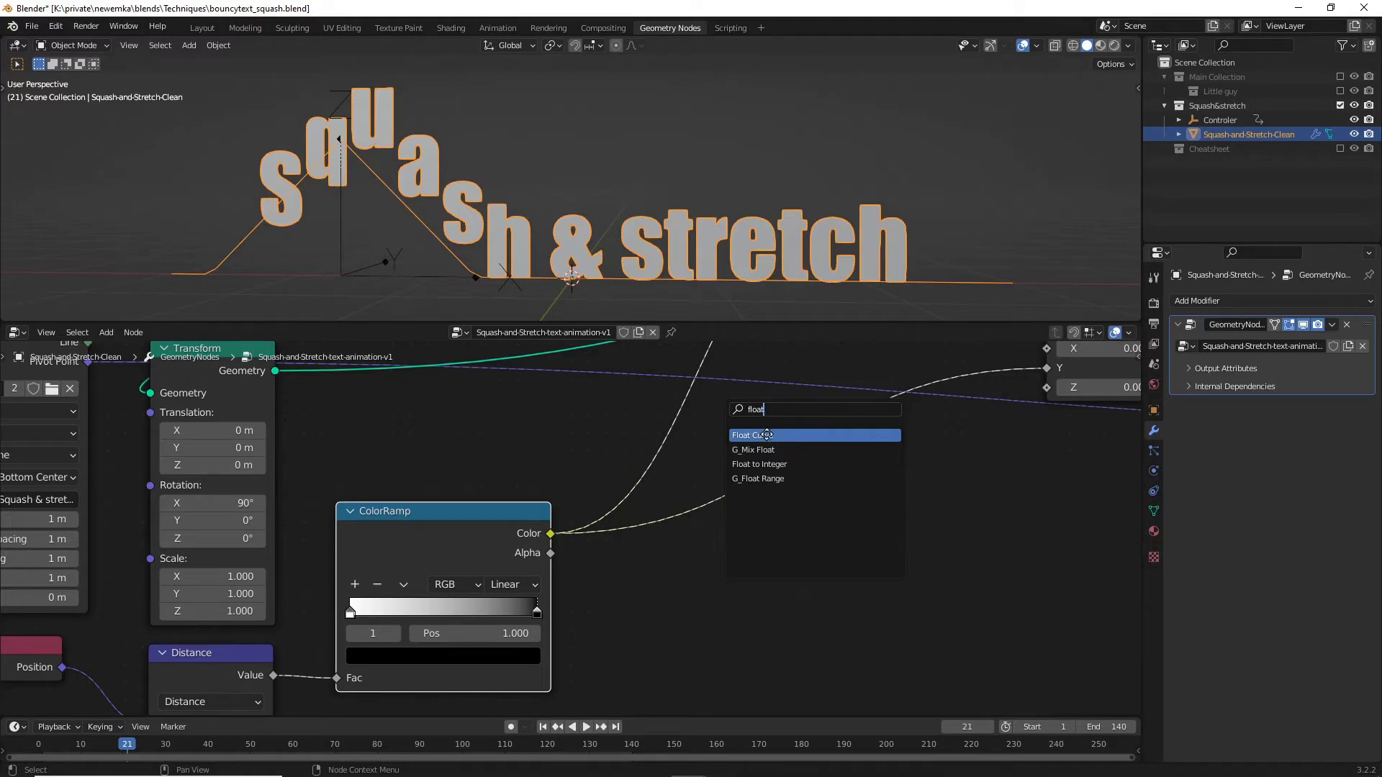
left_click(767, 435)
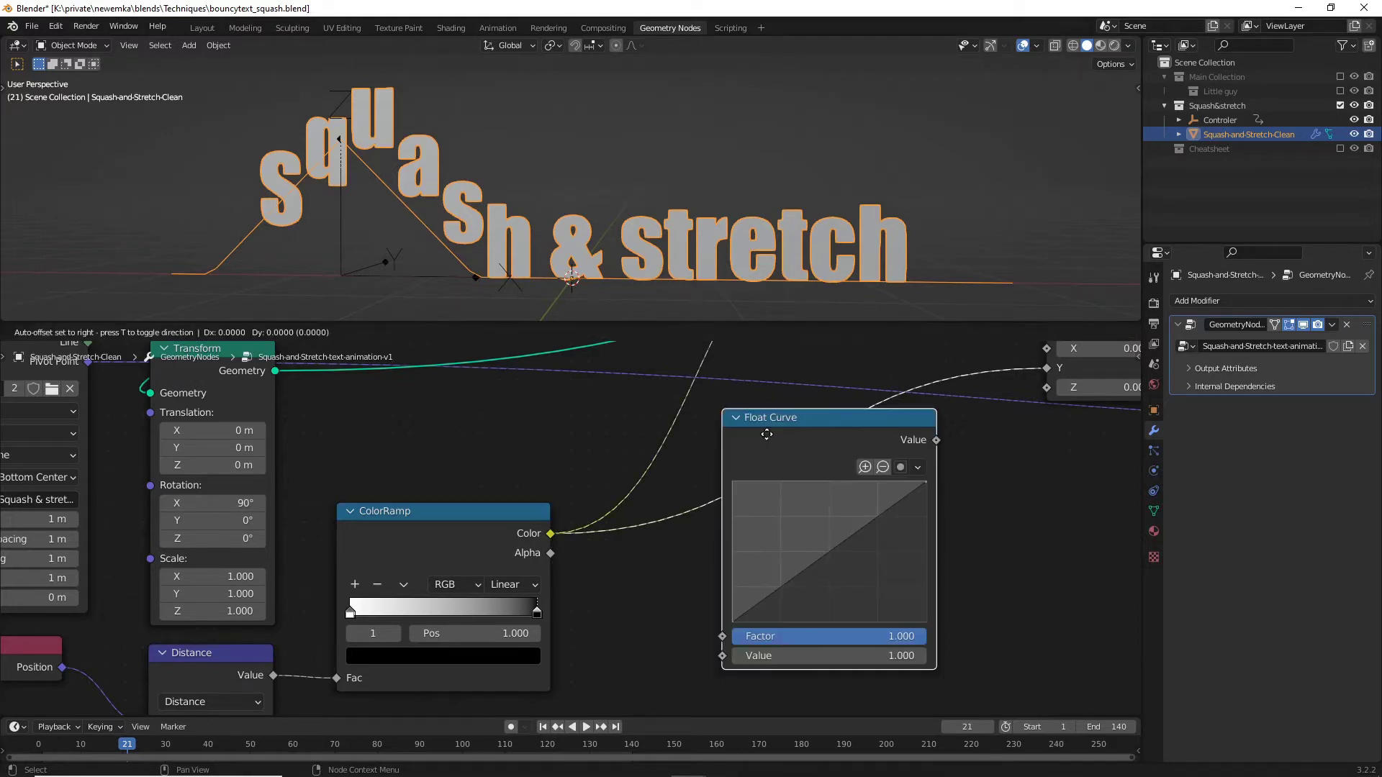
left_click(756, 443)
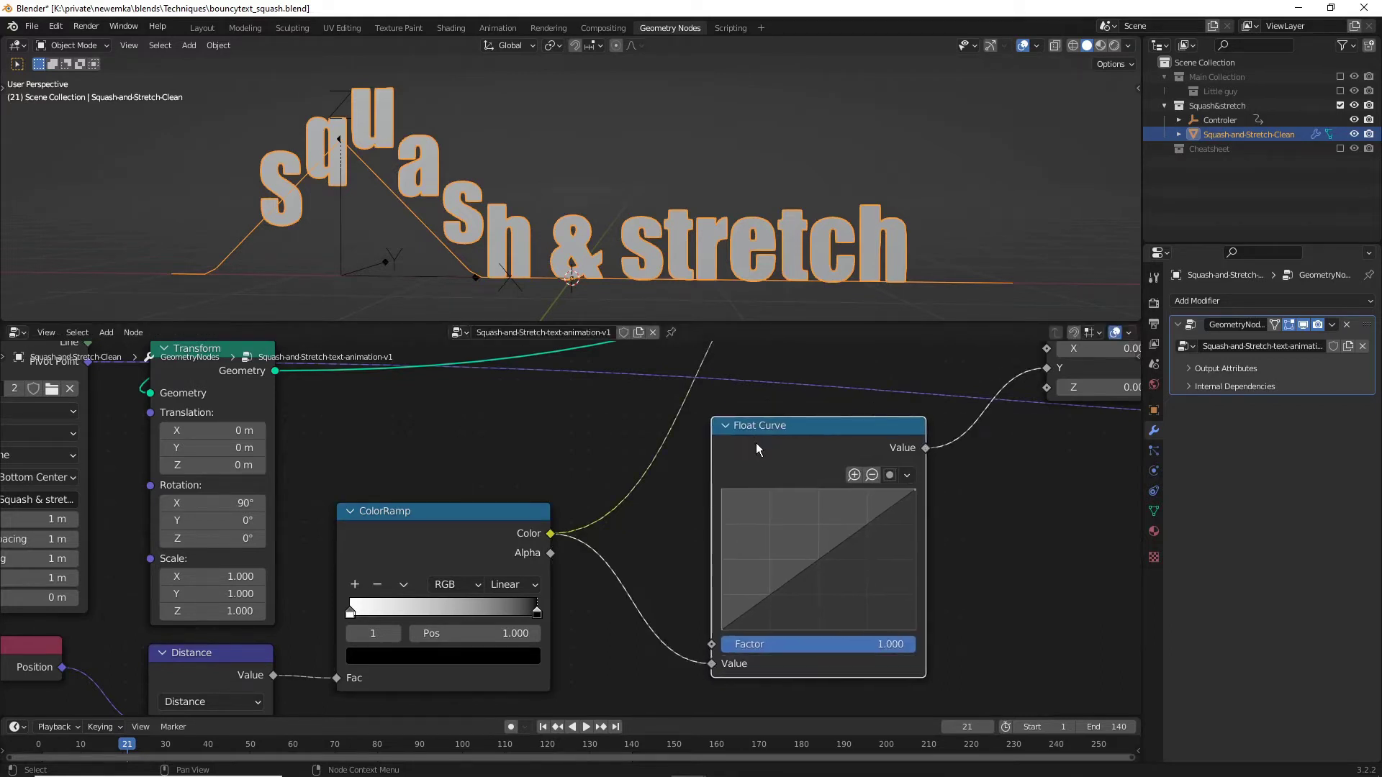
left_click_drag(926, 448, 843, 385)
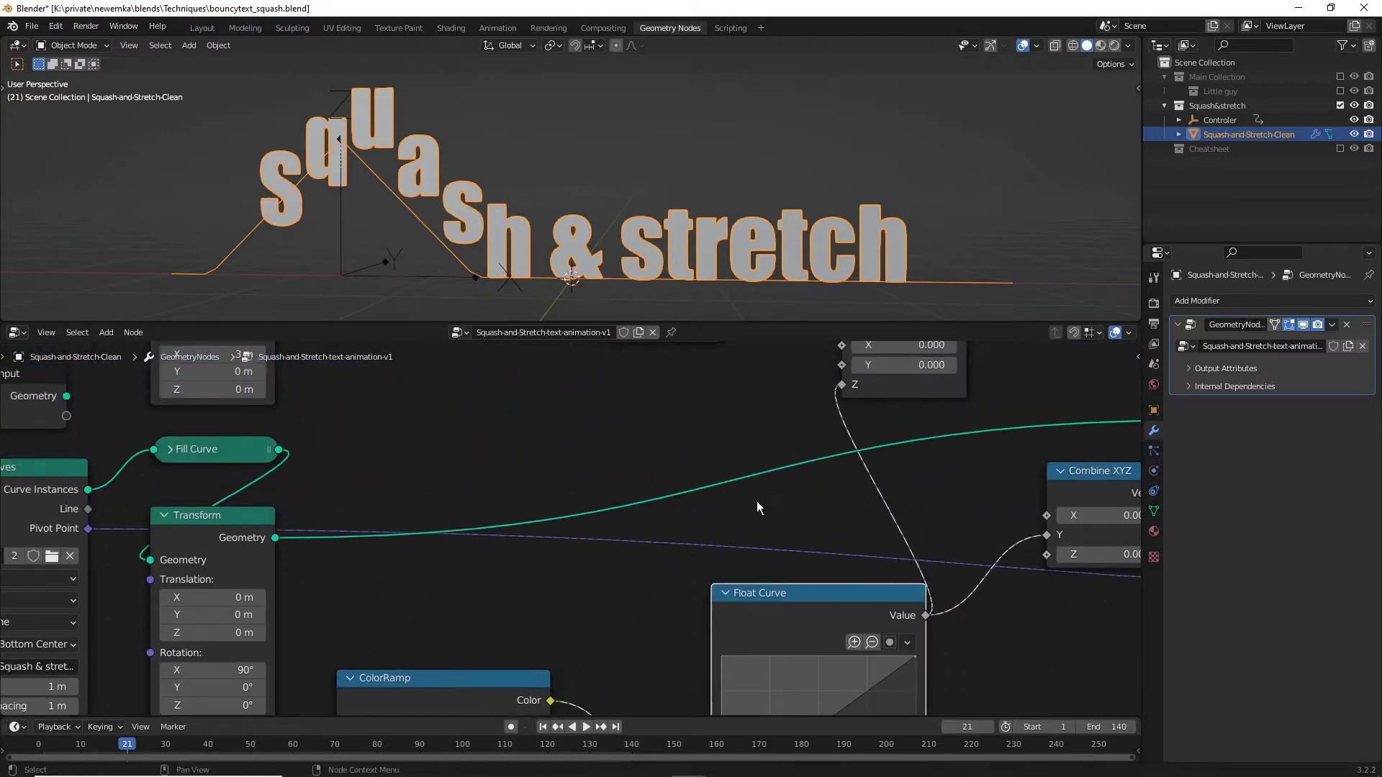
middle_click_drag(789, 524, 649, 407)
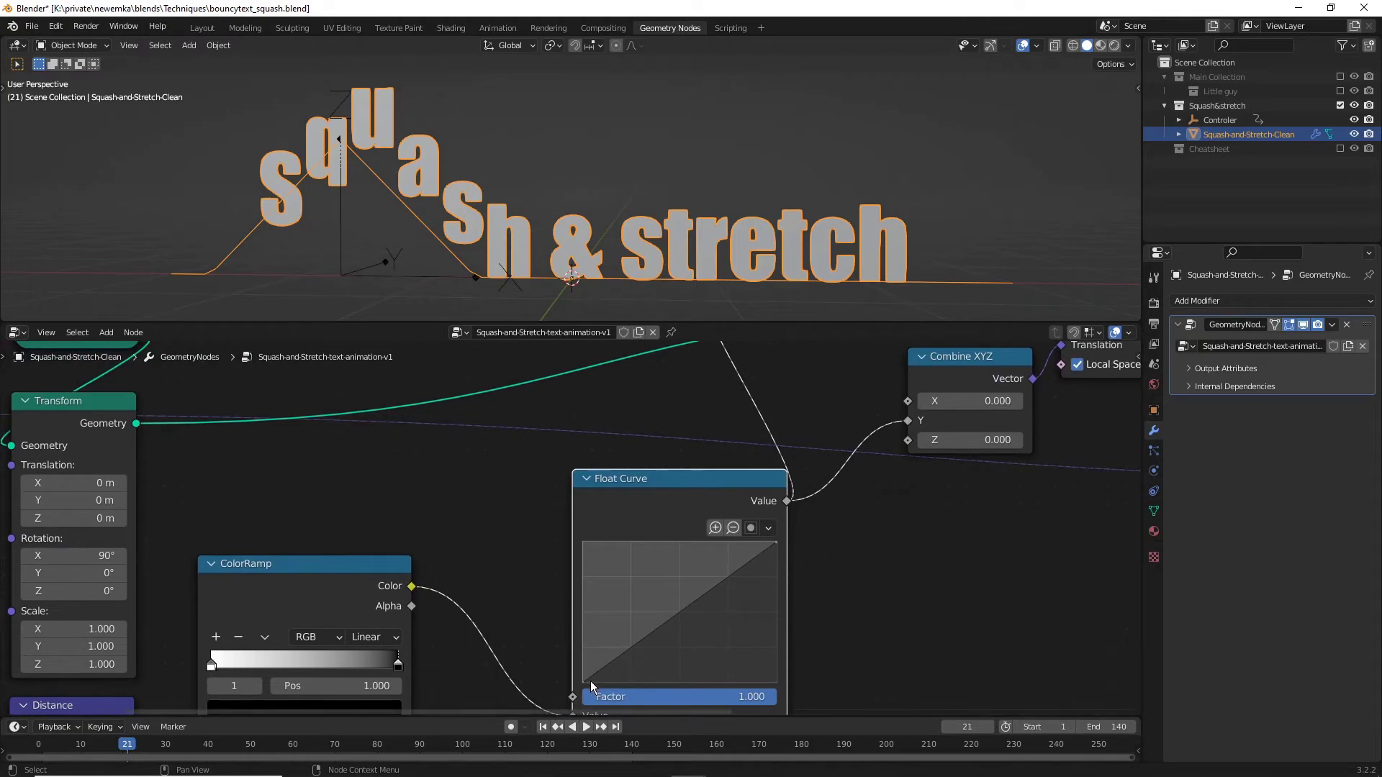
- Add a point to the Float Curve at about 0.39, 0.73 to round the arc, and preview the letters at frame 13
middle_click_drag(463, 562, 507, 526)
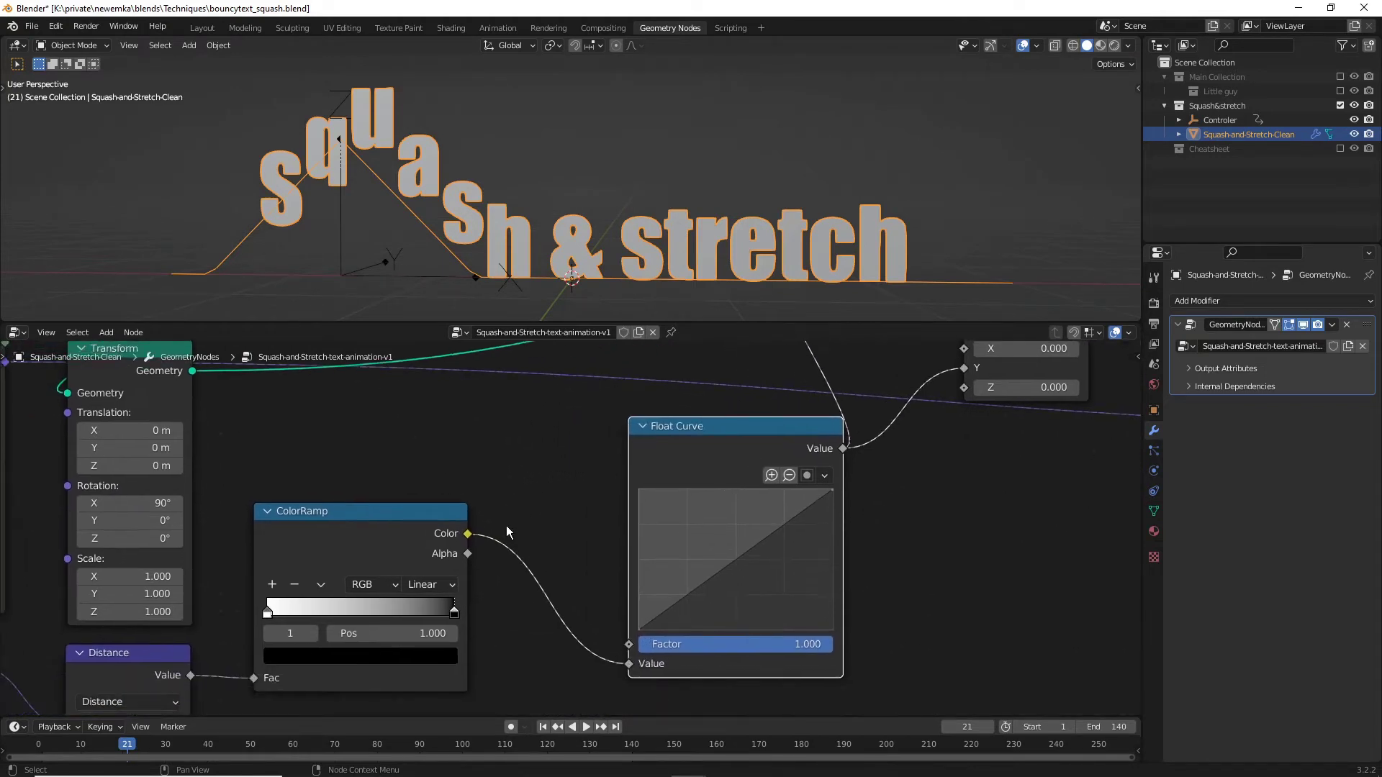
left_click_drag(733, 561, 714, 528)
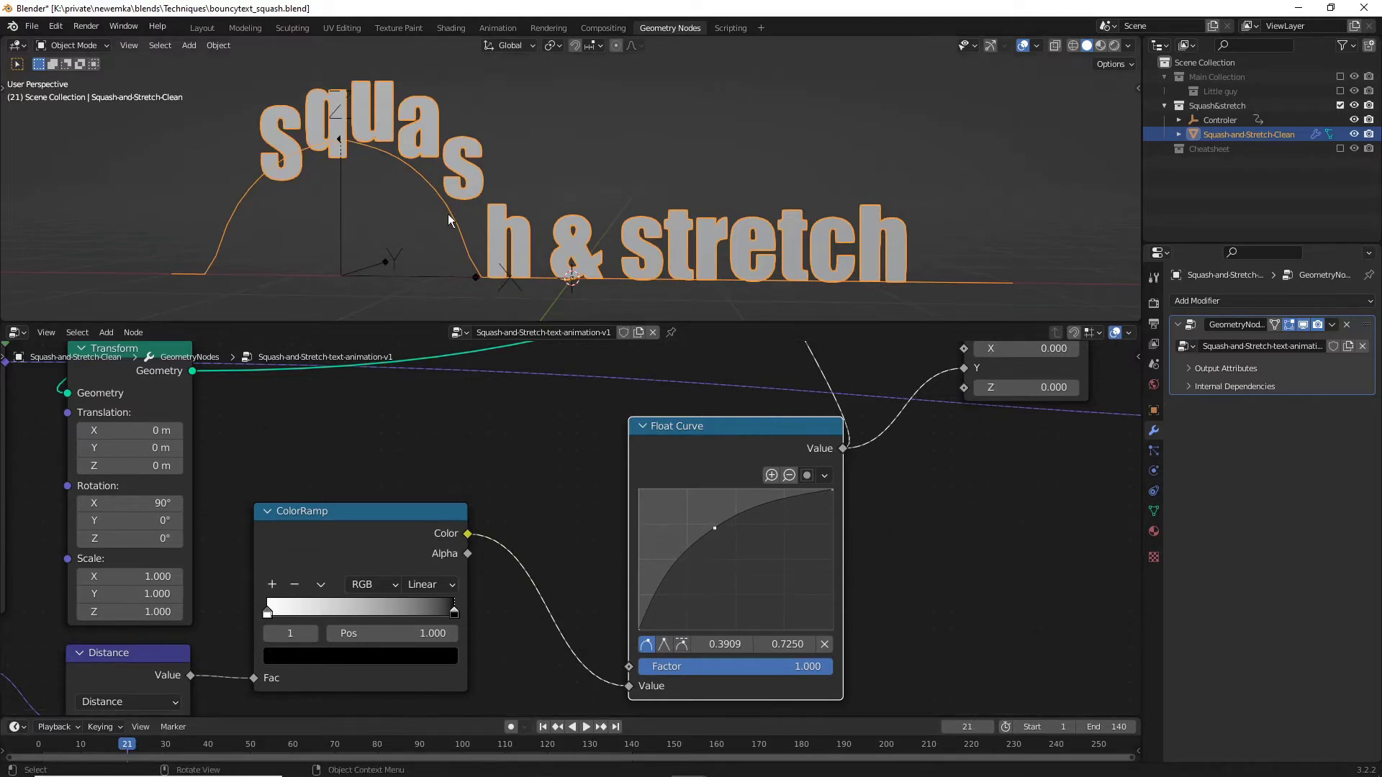
key("space")
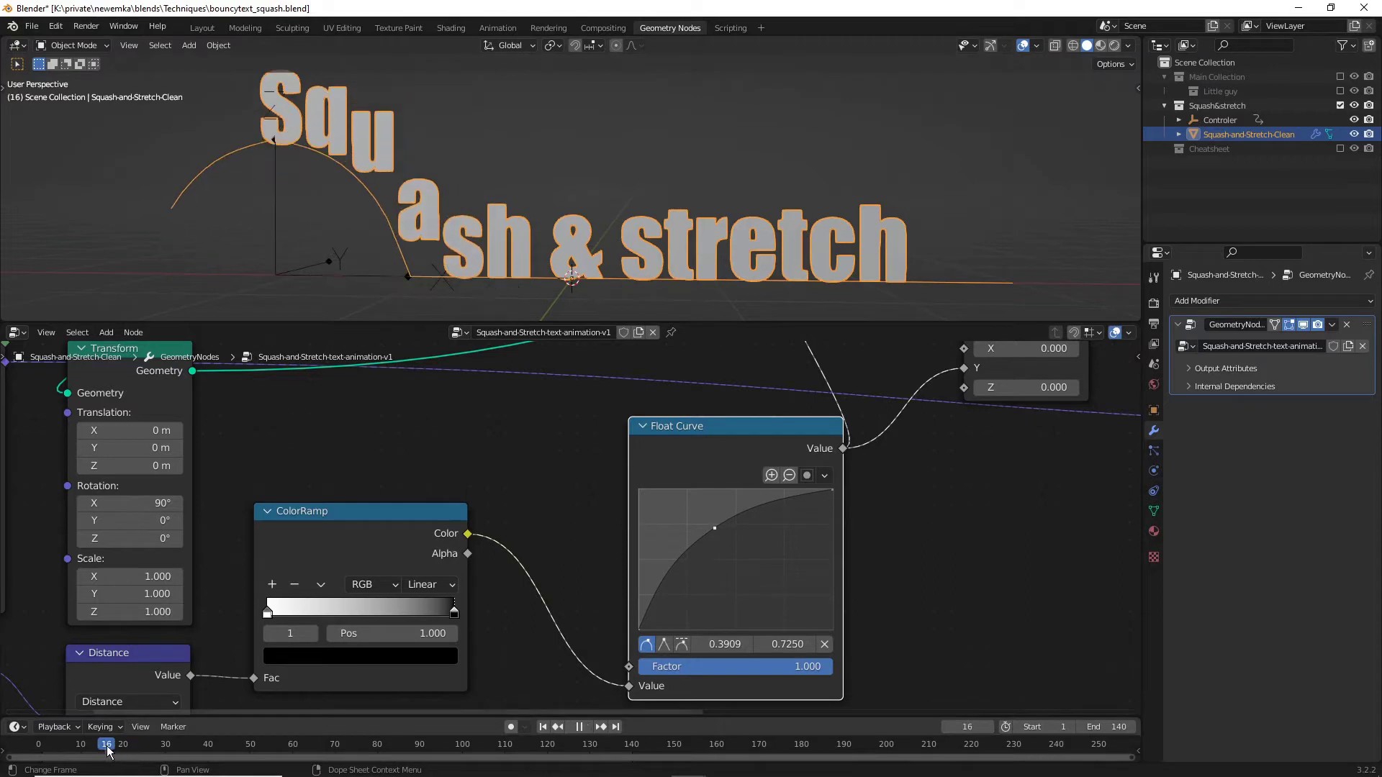
left_click(119, 752)
mouse_move(119, 753)
left_mouse_down()
mouse_move(197, 754)
mouse_move(58, 751)
mouse_move(114, 750)
mouse_move(93, 750)
left_mouse_up()
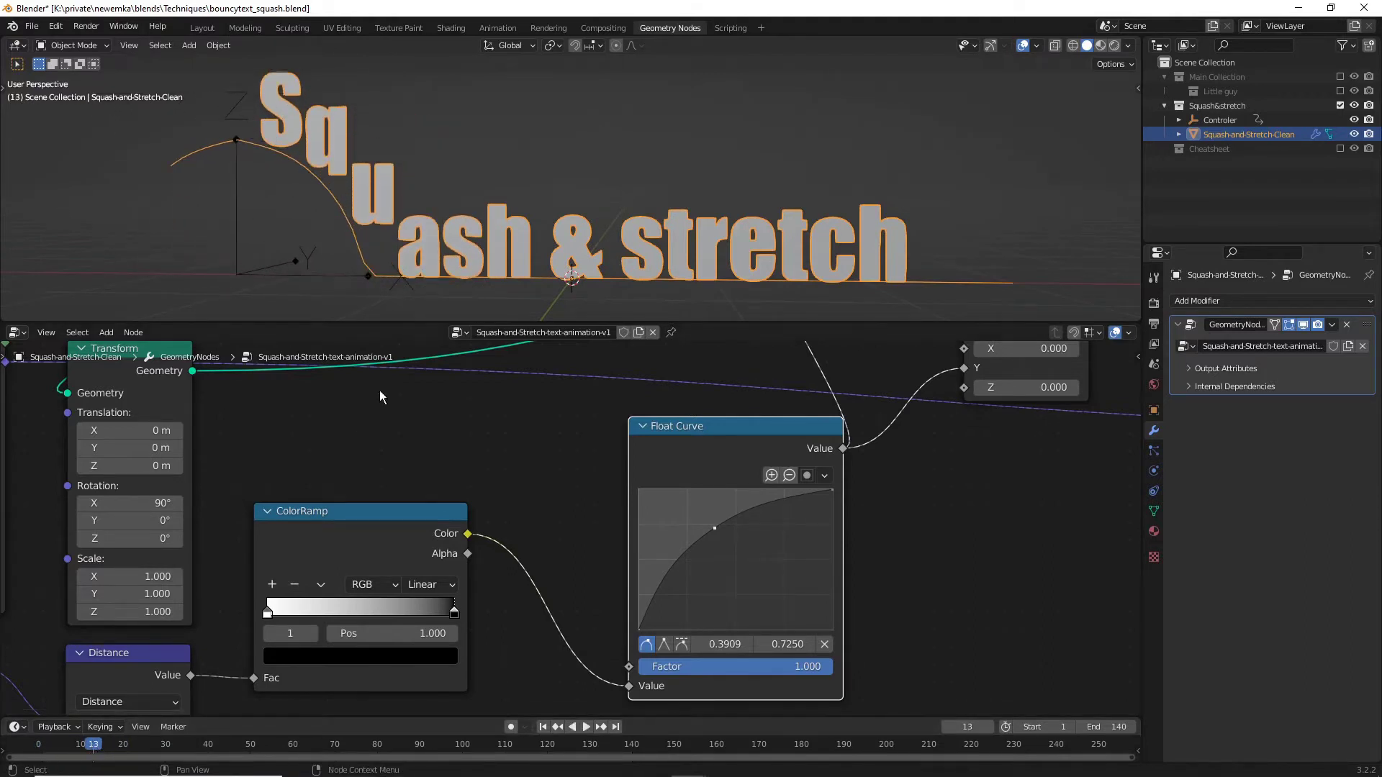
- Raise the Float Curve's middle point to about 0.41, 0.83
scroll(329, 189, "up", 5)
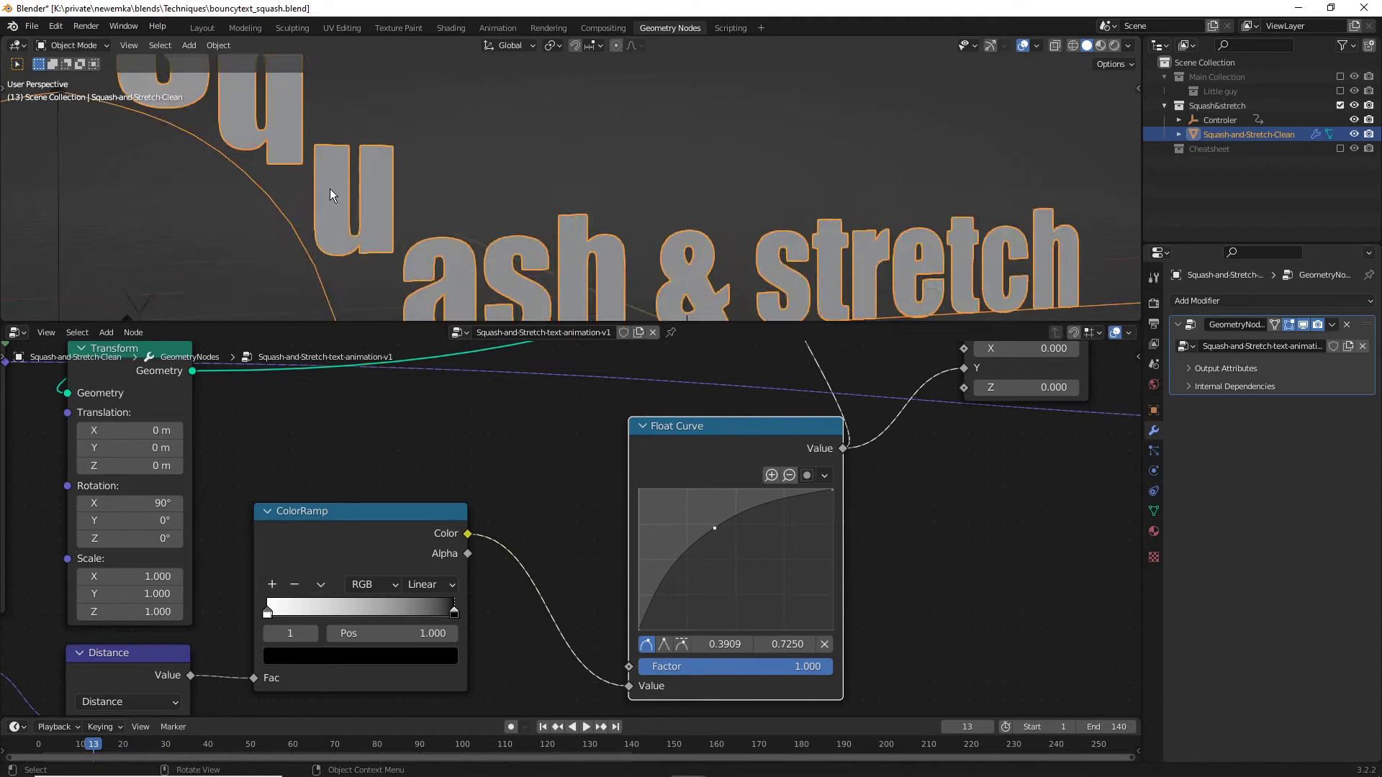
scroll(331, 189, "down", 4)
middle_click_drag(331, 189, 615, 232, "shift")
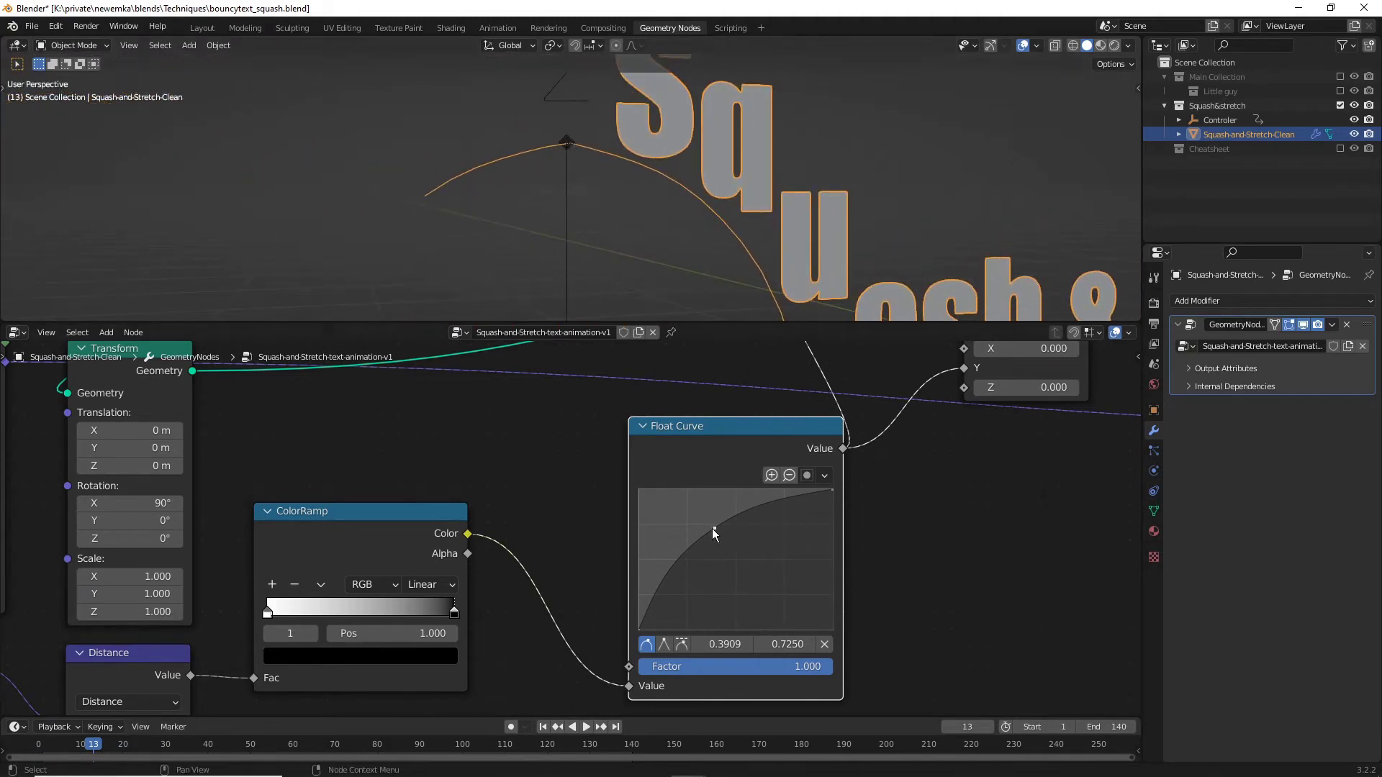
left_click_drag(719, 521, 719, 513)
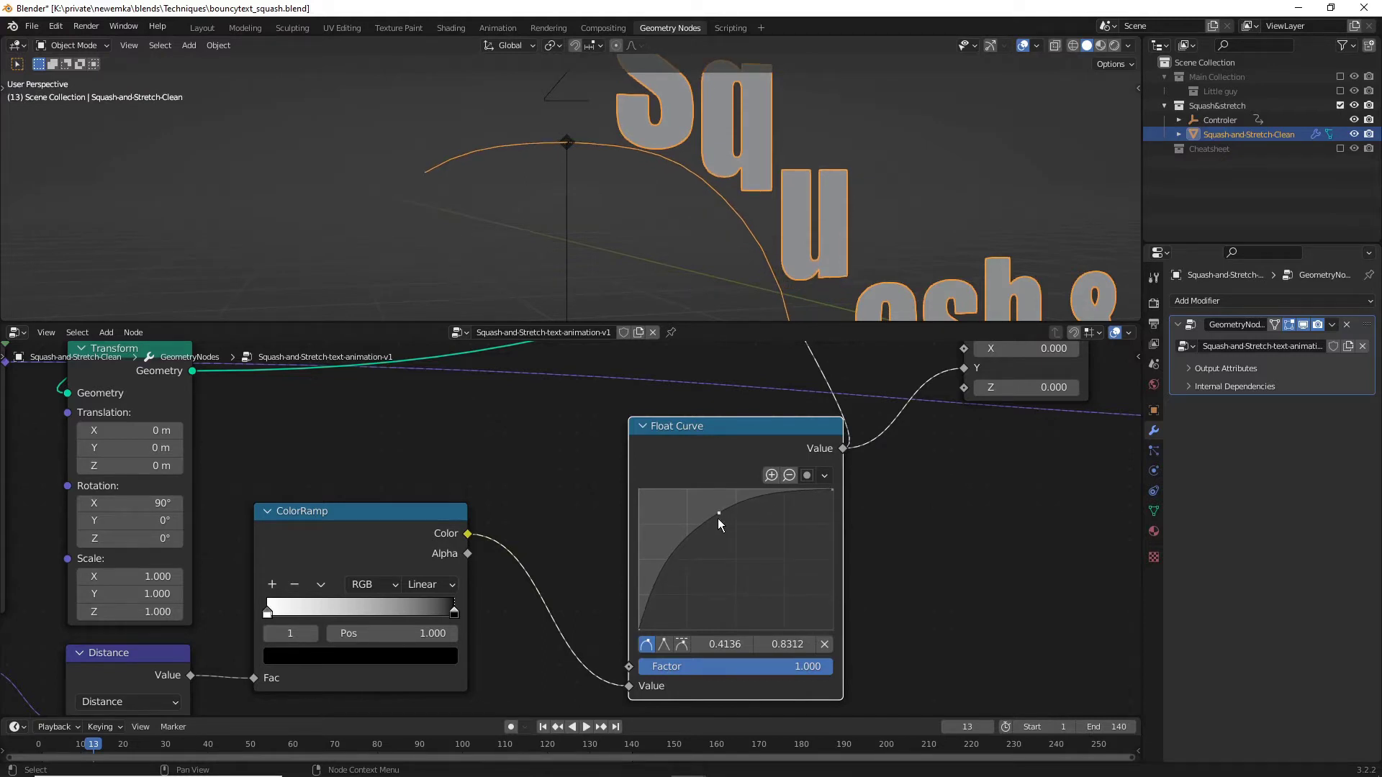
scroll(718, 293, "down", 5)
middle_click_drag(756, 272, 724, 266)
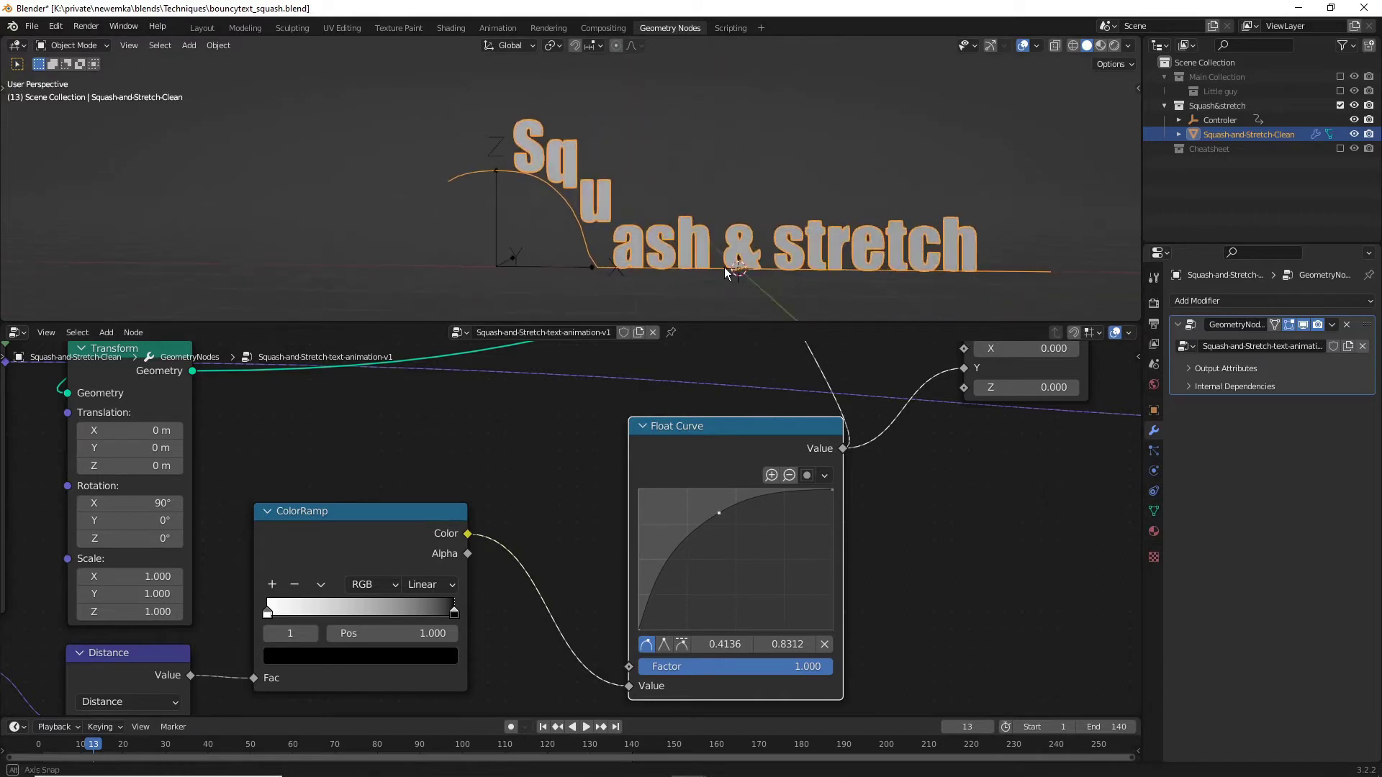
- Scrub the letter animation forward to frame 34 to check the rounded motion
left_click(120, 746)
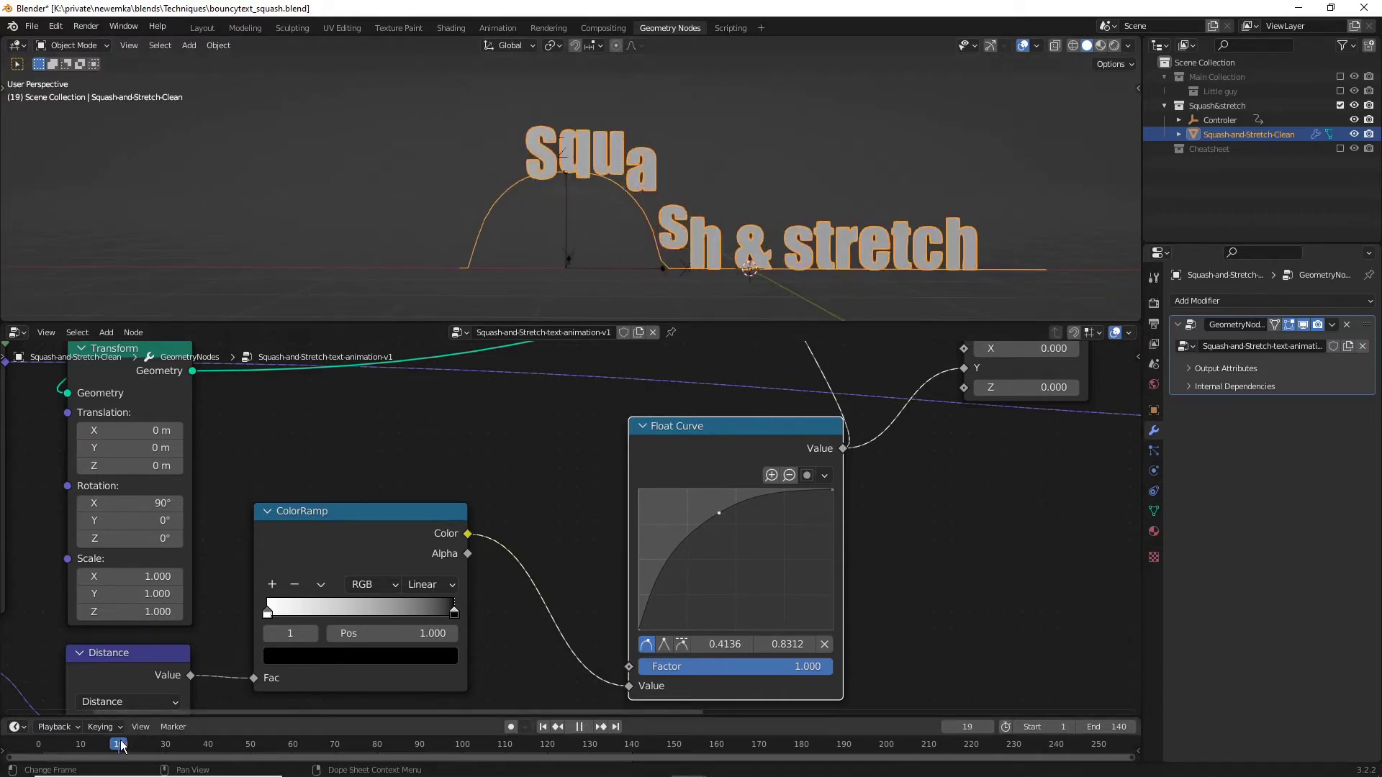
left_click_drag(121, 746, 172, 745)
left_click(170, 751)
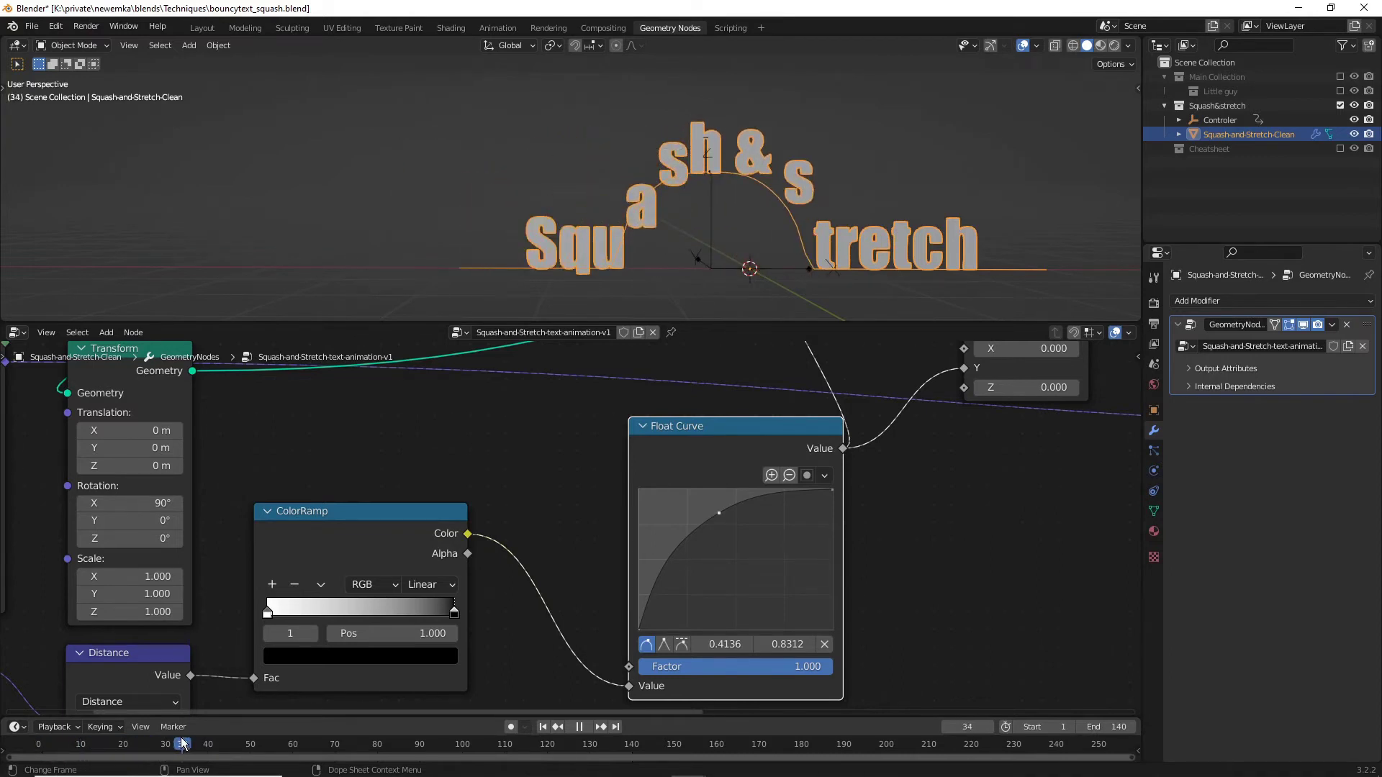
left_click_drag(182, 744, 182, 744)
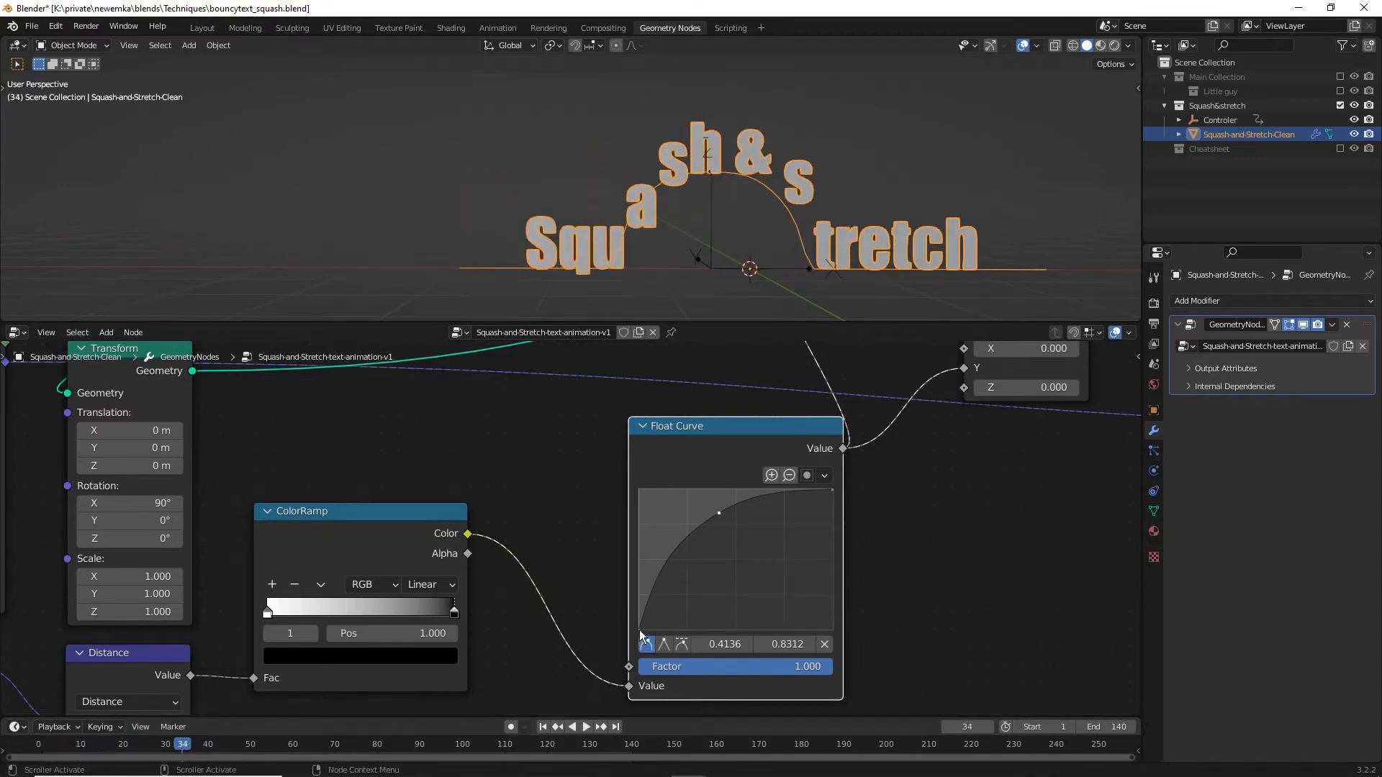
- Set the Float Curve's start point to X 0.25 and move its middle point to about 0.50, 0.84
left_click_drag(640, 629, 688, 629)
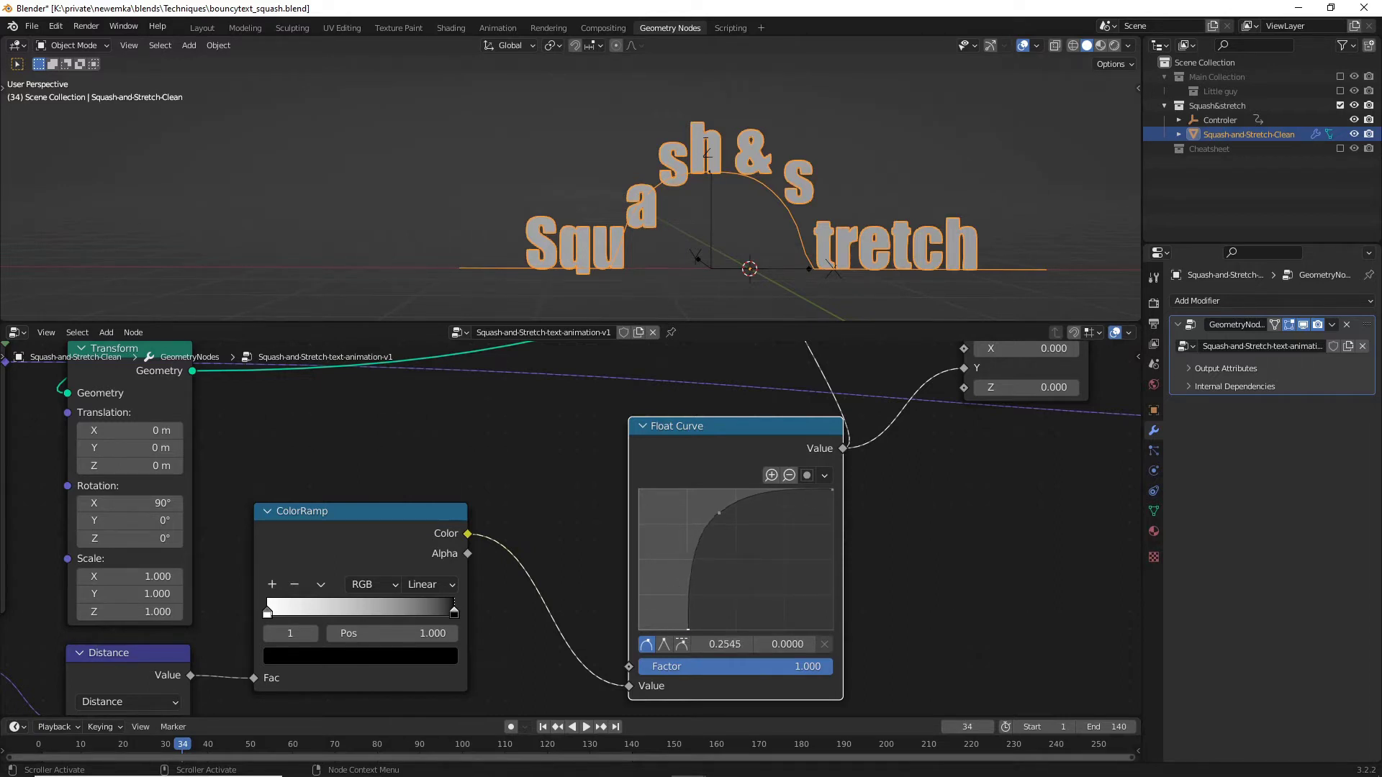
left_click(711, 643)
type("0.25")
key("Return")
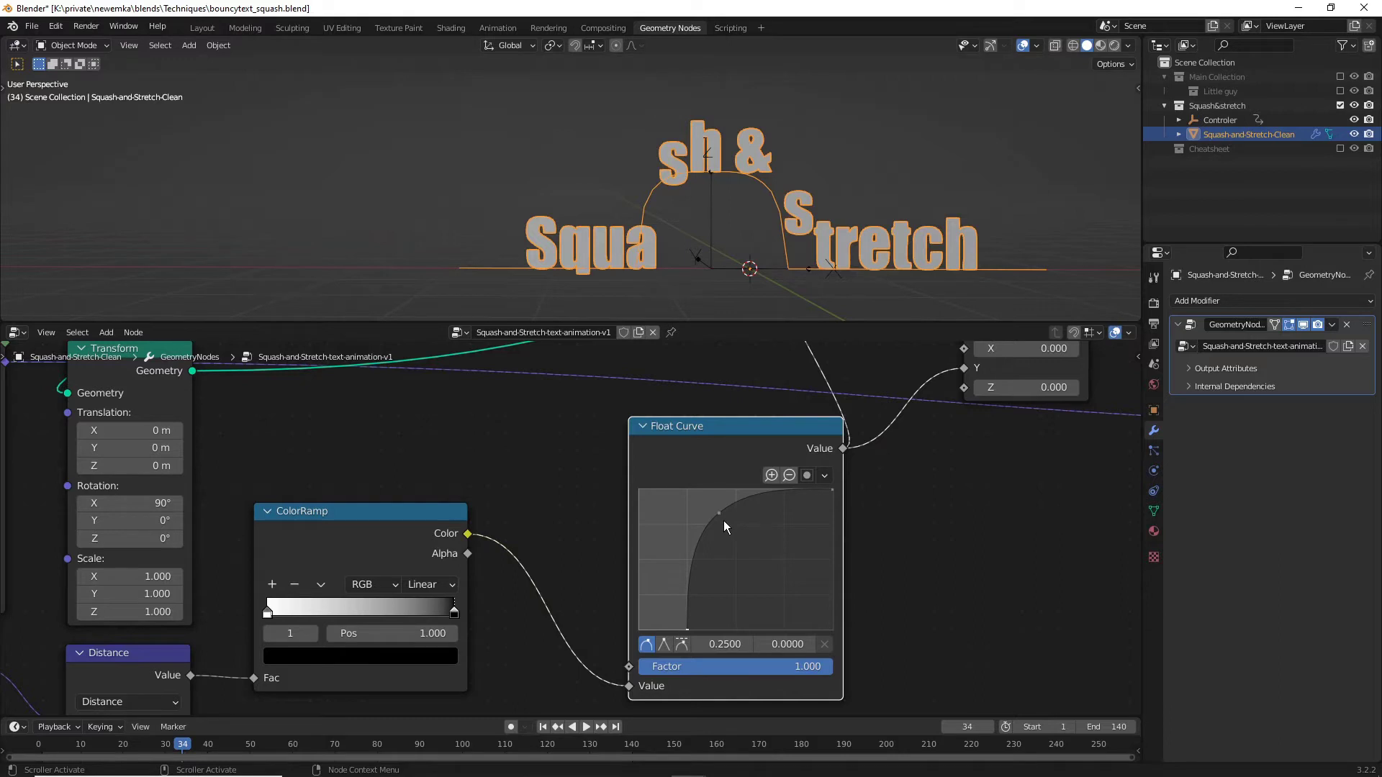
left_click_drag(720, 516, 736, 515)
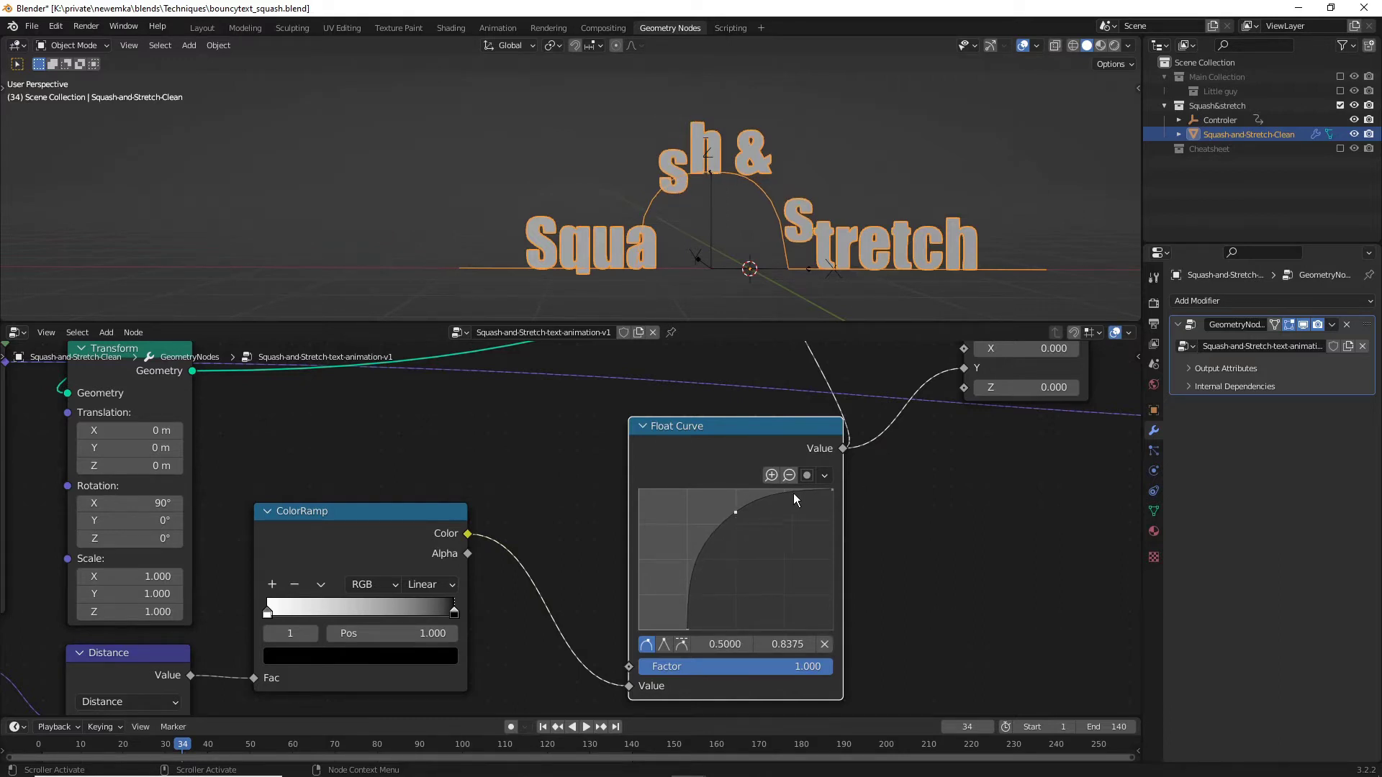
- Try lowering the Float Curve's end point to zero, restore it near the maximum, and place the middle point at about 0.66, 0.84
left_click_drag(831, 490, 833, 629)
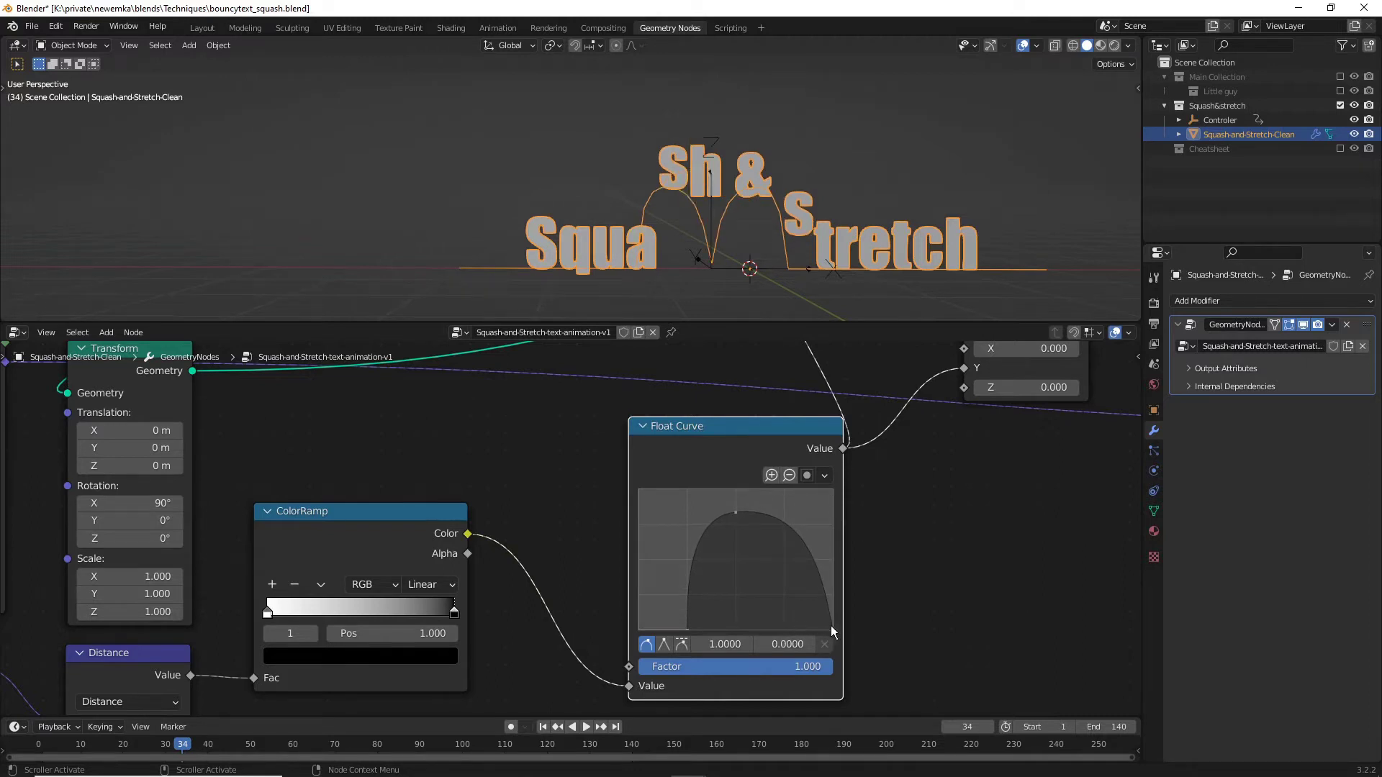
left_click_drag(832, 628, 883, 631)
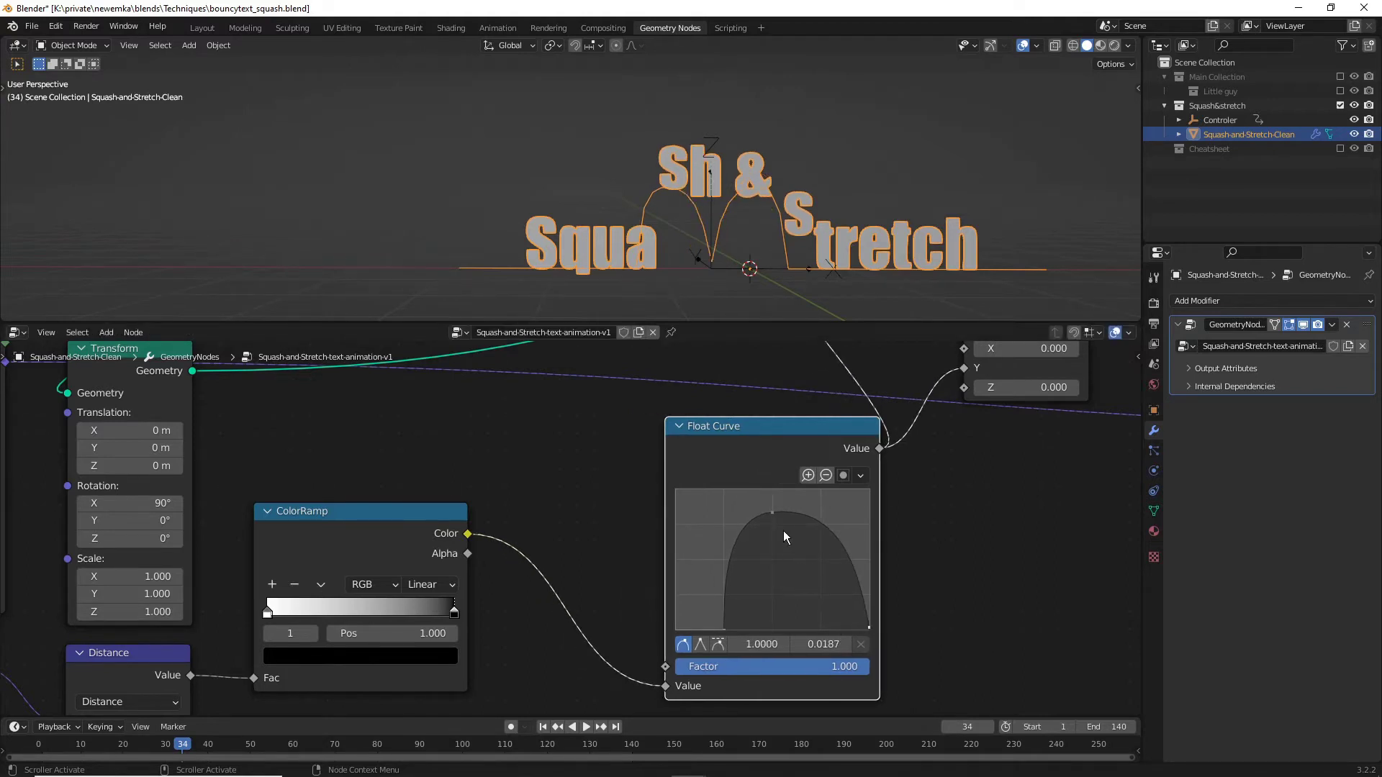
left_click_drag(771, 513, 822, 513)
left_click_drag(869, 627, 805, 511)
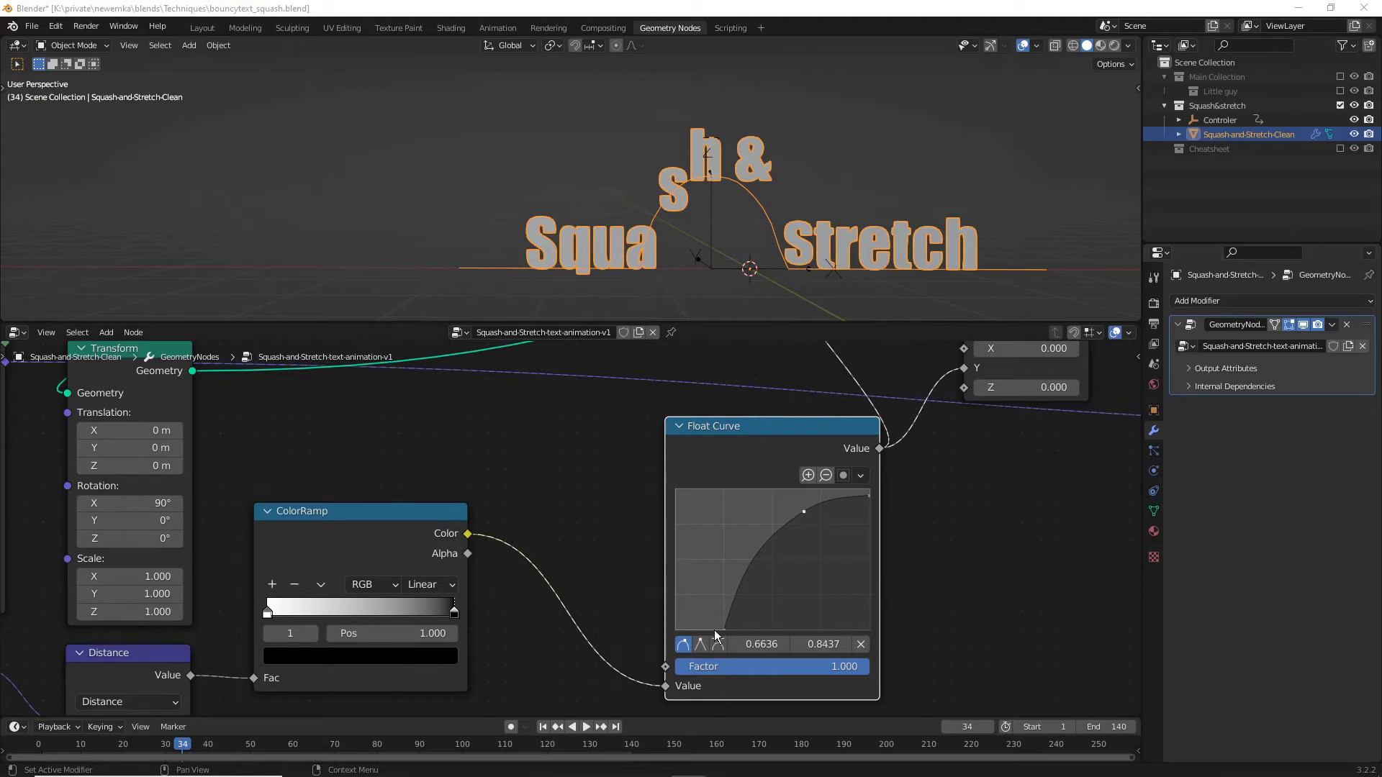
- Set the X position of the Float Curve's start point to 0.5, keeping it at zero height
left_click_drag(728, 630, 774, 630)
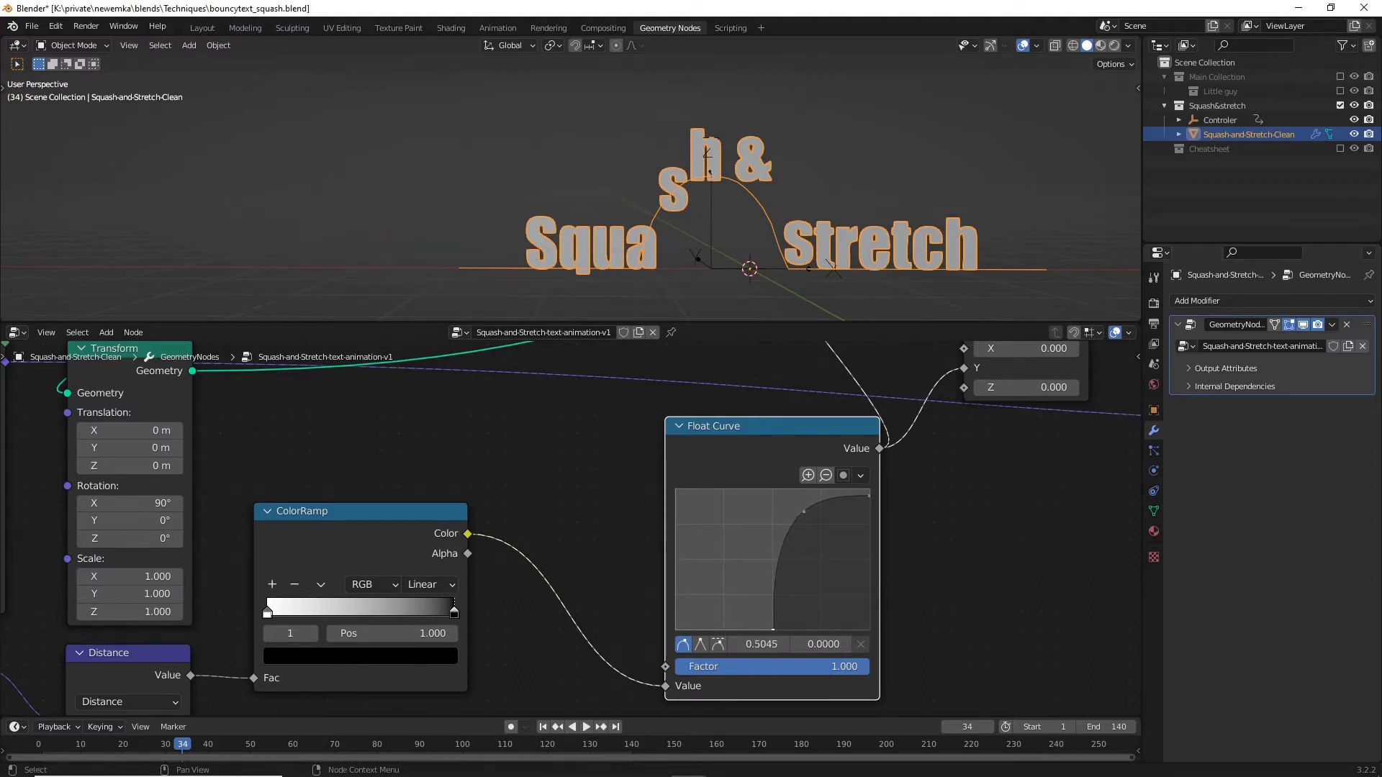
double_click(768, 645)
type(".5")
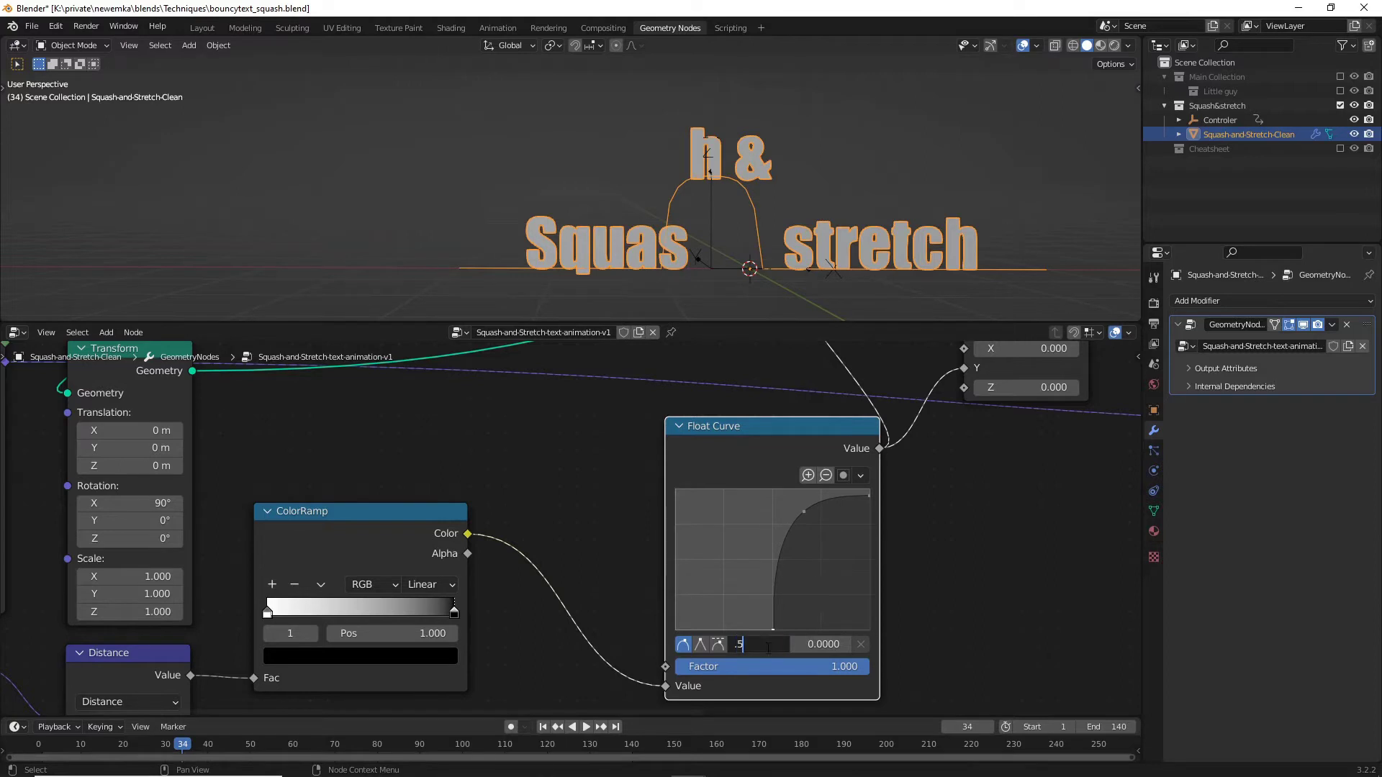
key("Return")
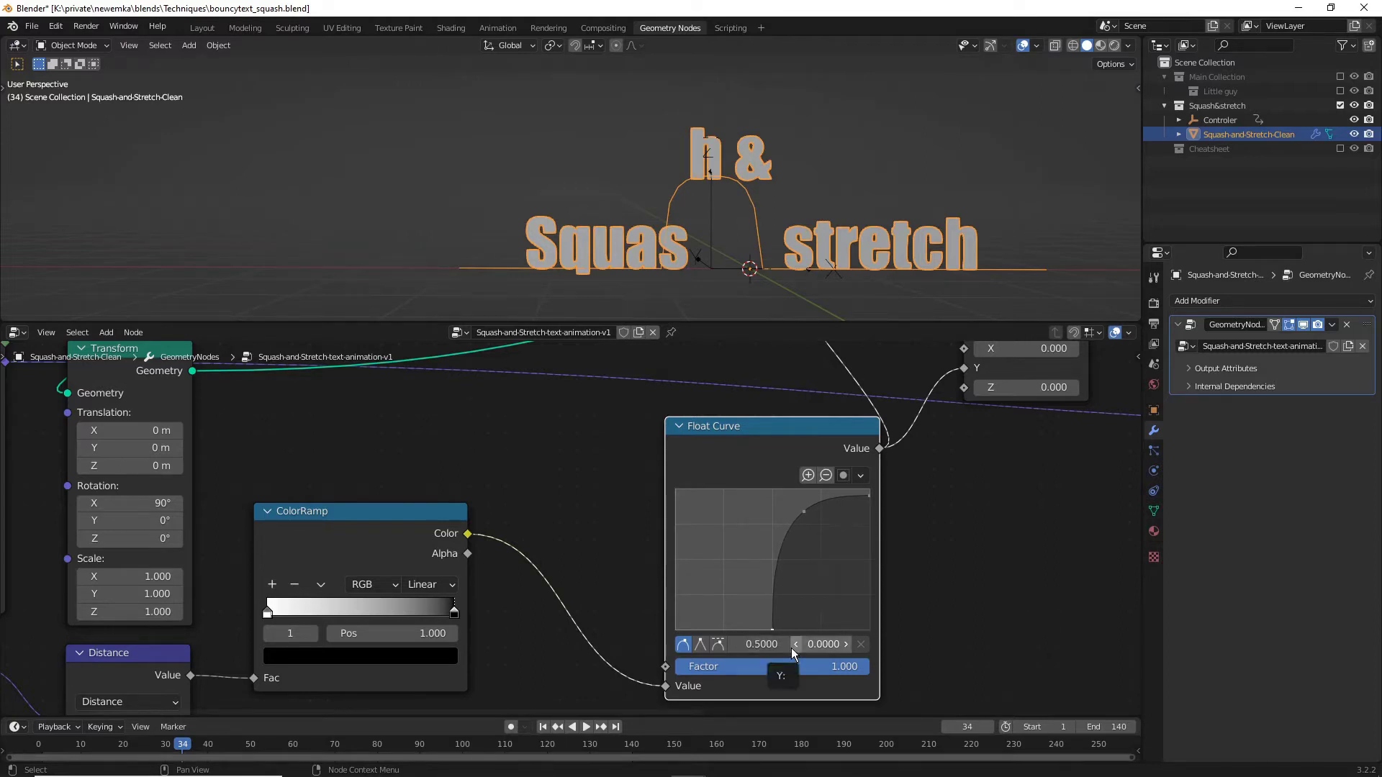
- Move the Float Curve's middle point to about 0.75, 0.88 and scrub the animation back to frame 11
left_click_drag(809, 511, 824, 512)
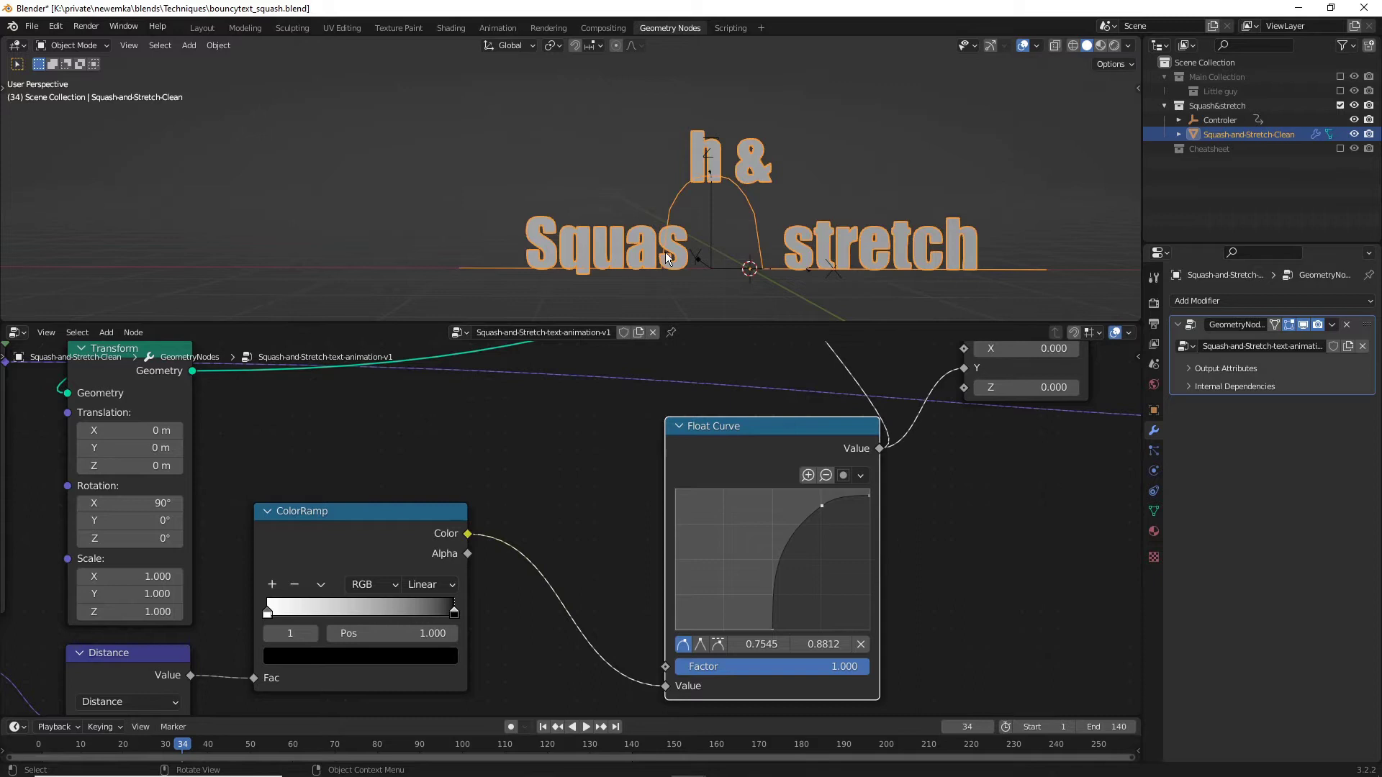
key("space")
left_click_drag(184, 749, 85, 769)
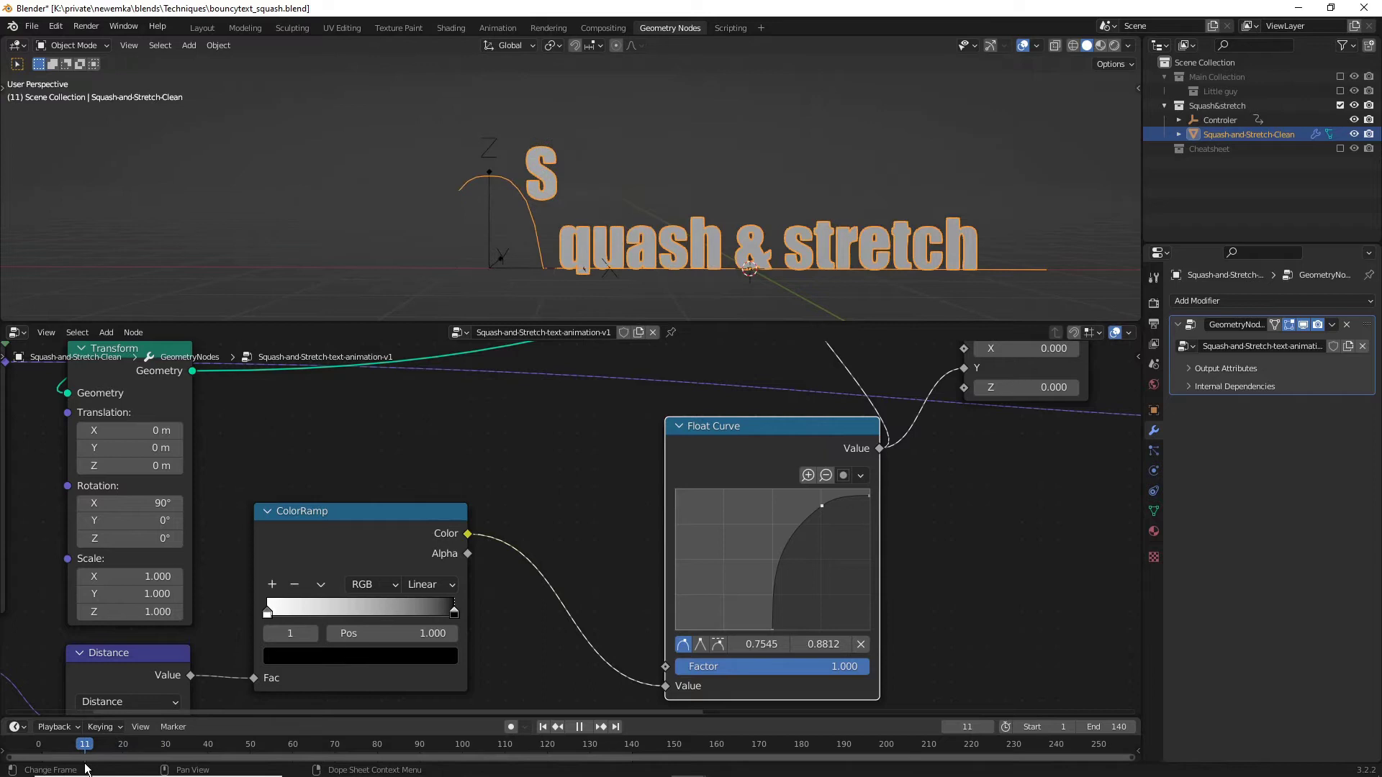
- Examine the String to Curves settings and how its Pivot Point output feeds the Center of Scale Instances
middle_click_drag(961, 507, 622, 512)
scroll(622, 510, "down", 3)
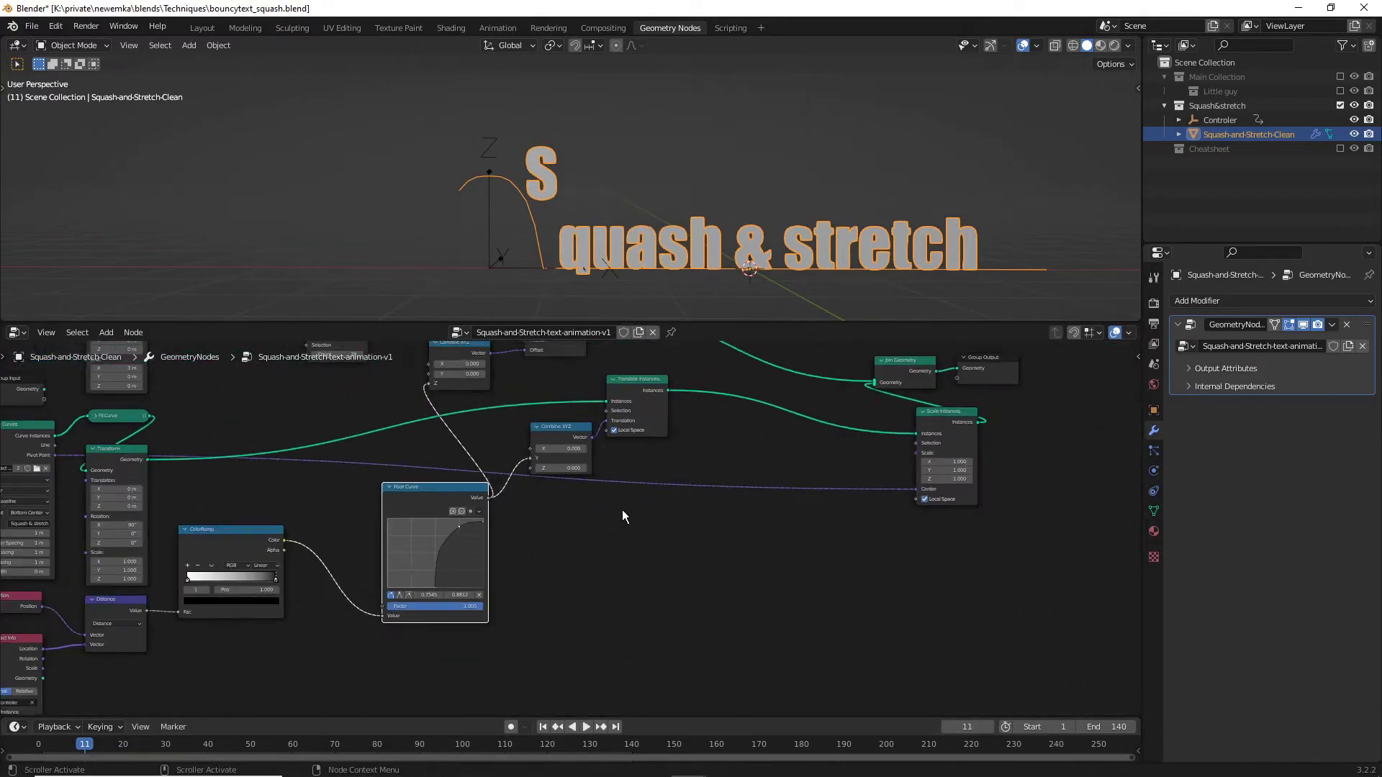
middle_click_drag(265, 485, 549, 503)
scroll(308, 500, "up", 4)
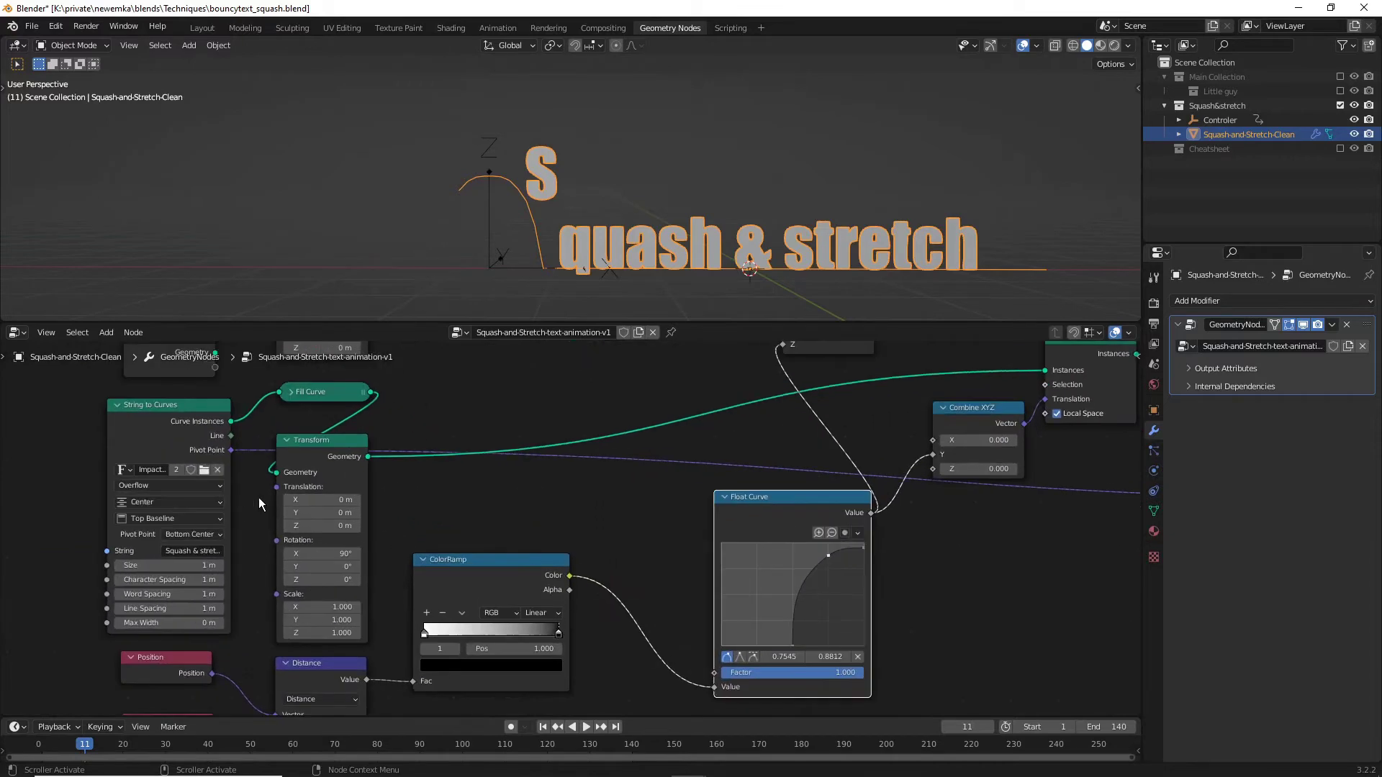
scroll(367, 475, "up", 1)
middle_click_drag(258, 498, 383, 468)
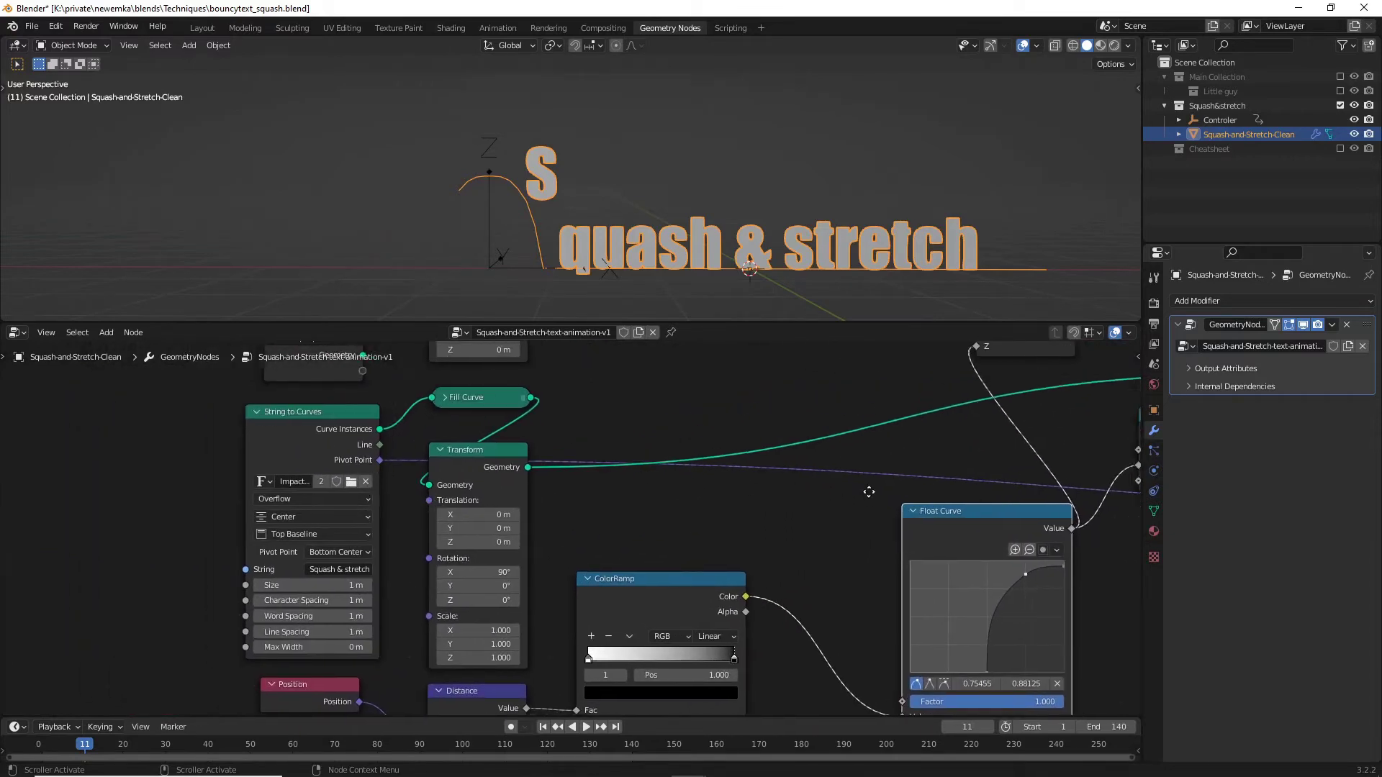
middle_click_drag(842, 493, 678, 537)
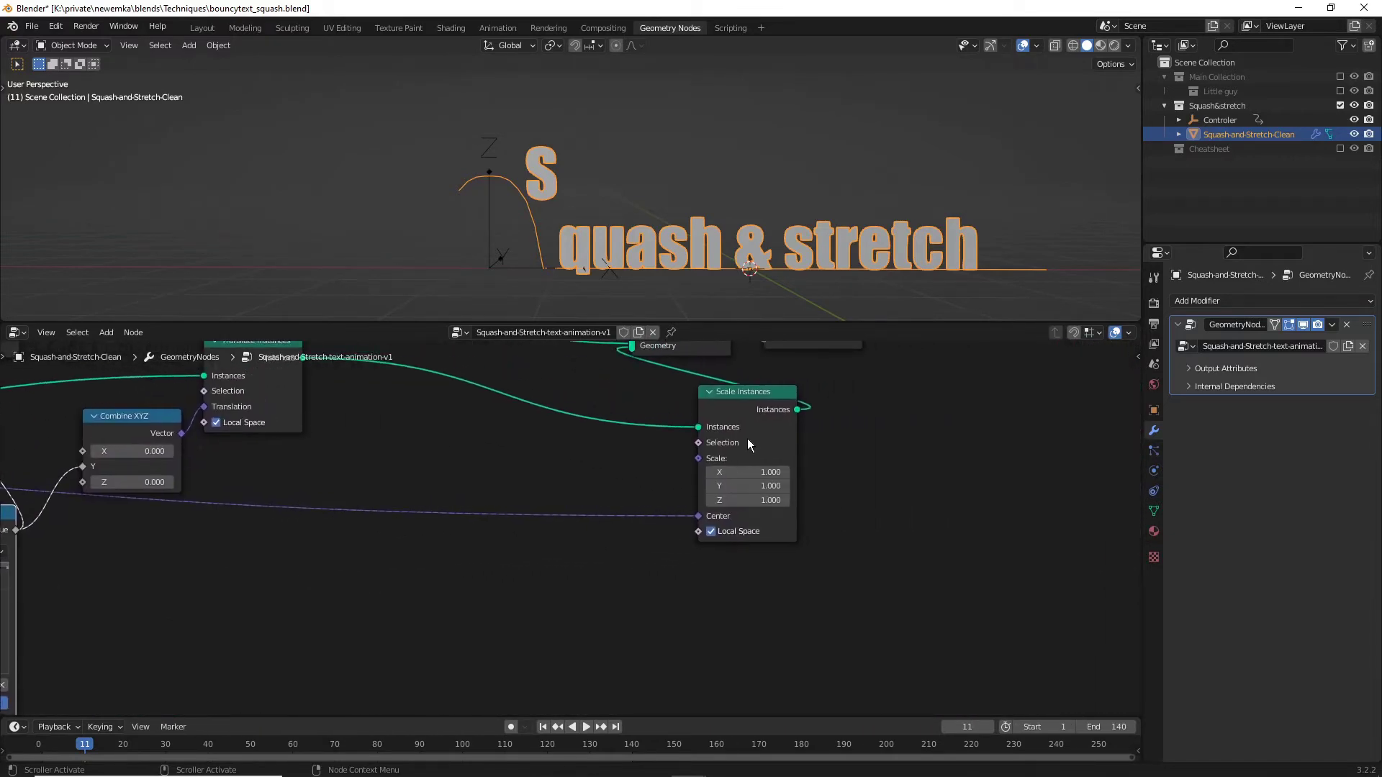
scroll(750, 436, "up", 1)
middle_click_drag(771, 423, 518, 543)
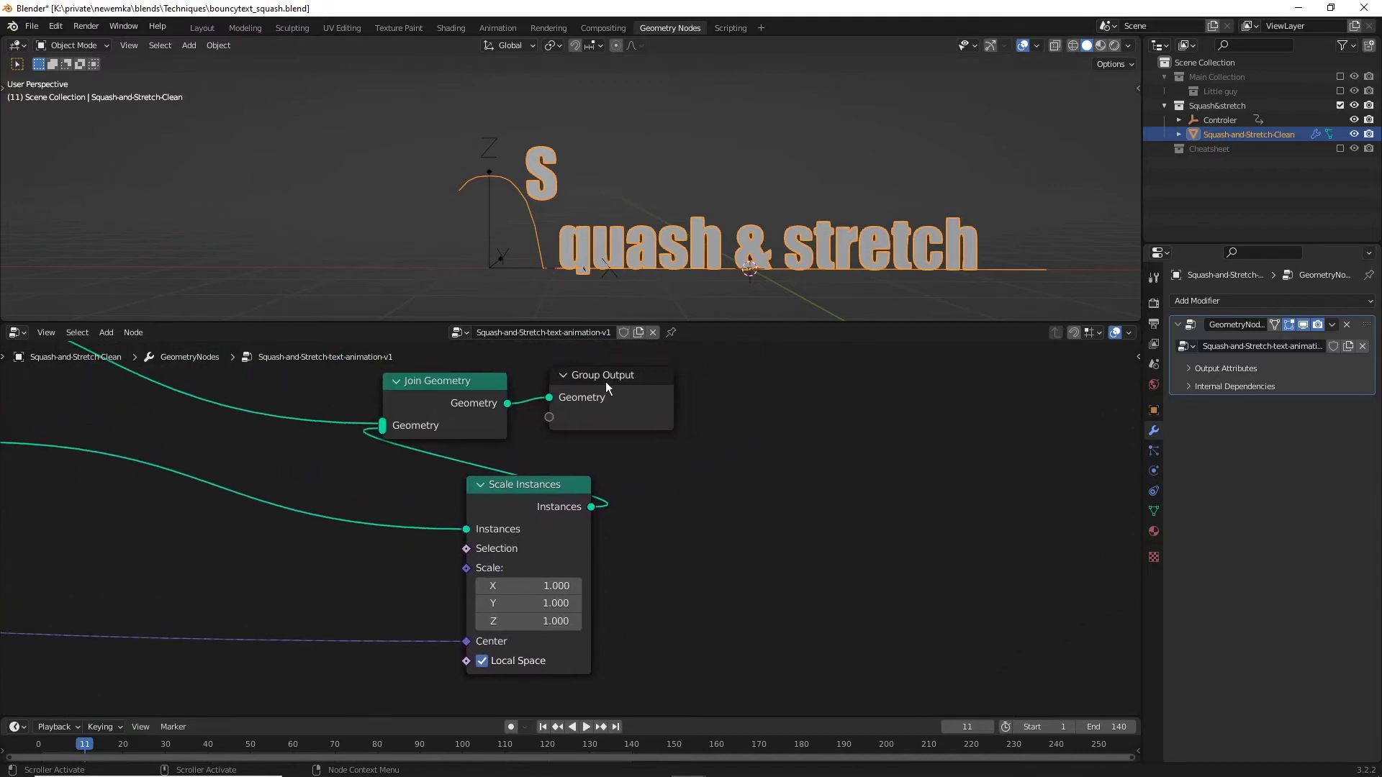
- Reposition the Join Geometry and Scale Instances nodes so that the link between them runs cleanly
left_click_drag(461, 381, 611, 407)
left_click_drag(531, 490, 469, 492)
middle_click_drag(569, 550, 727, 477)
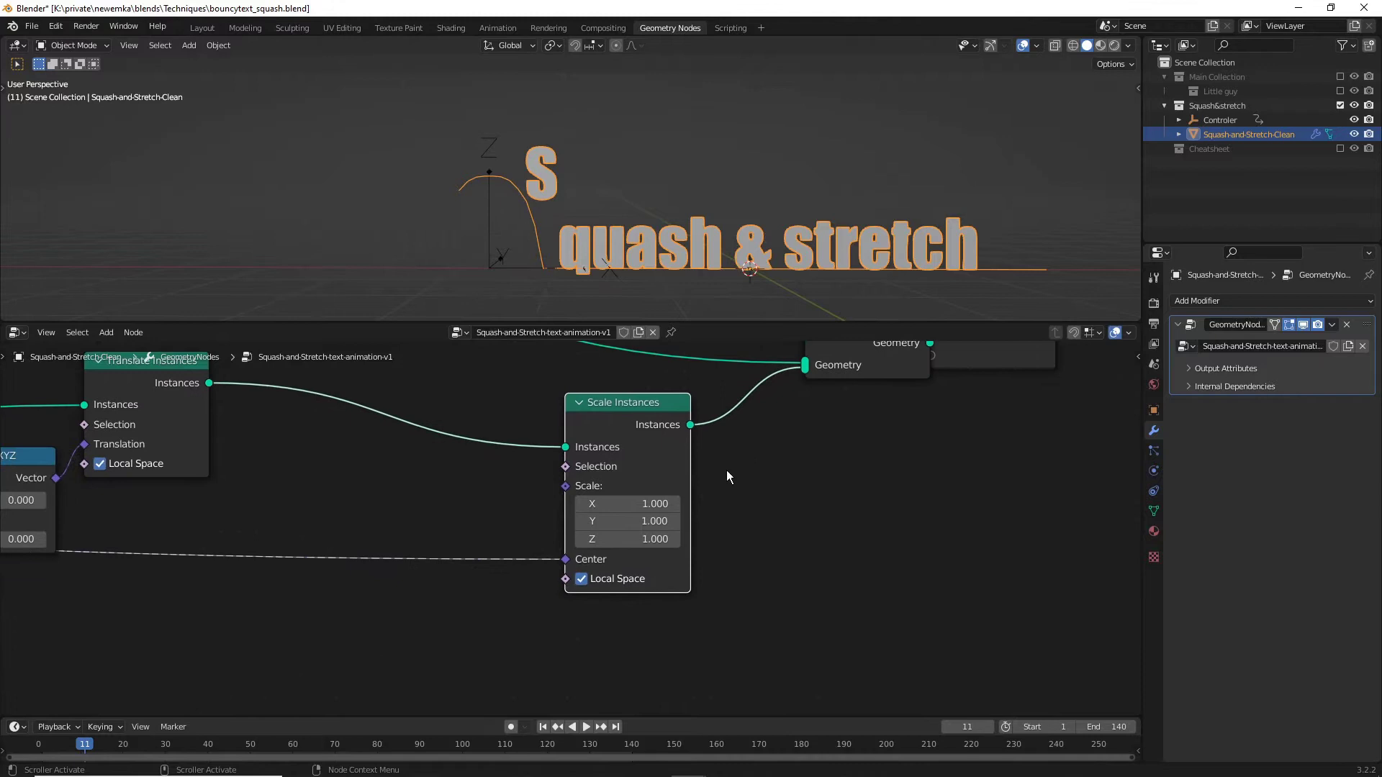
- Add a second Float Curve below Translate Instances and connect the ColorRamp's Color output to its Value input
middle_click_drag(341, 576, 472, 526)
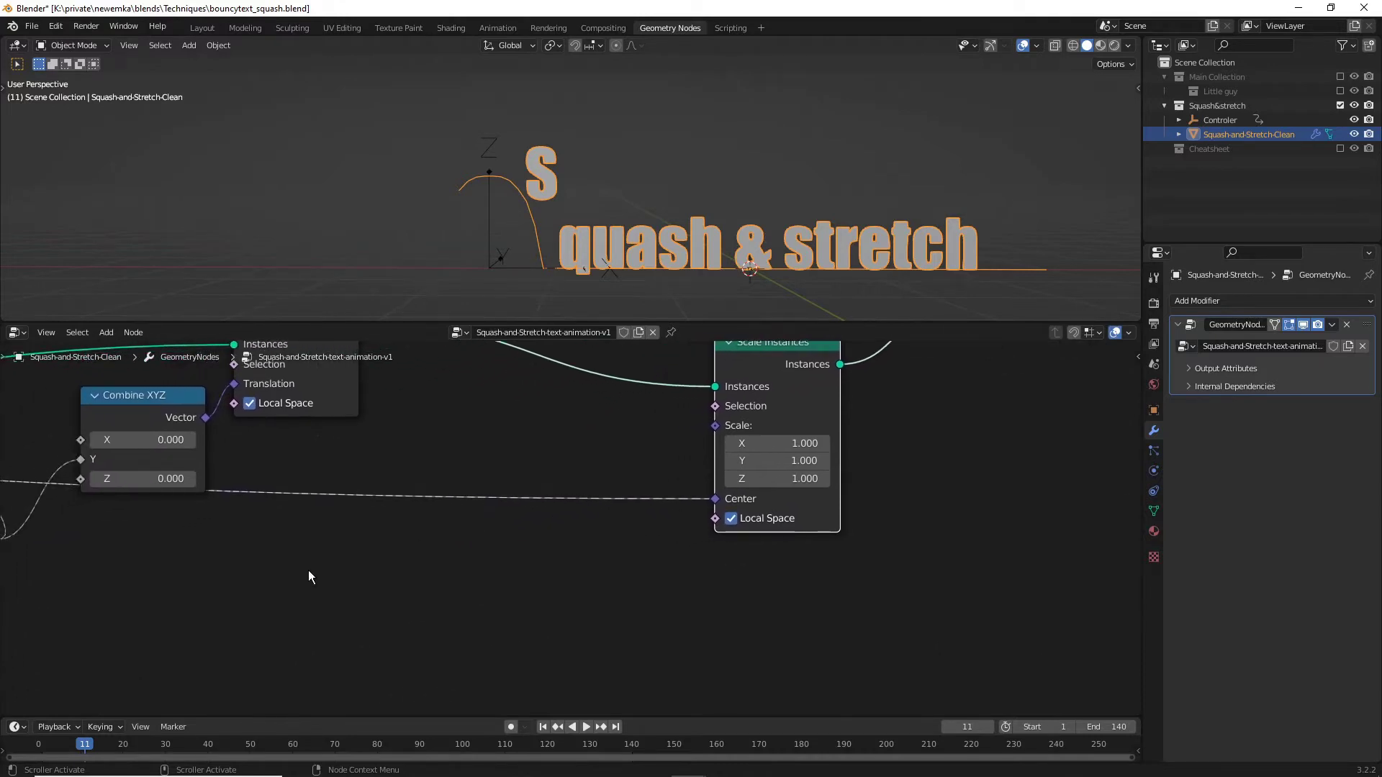
middle_click_drag(308, 571, 676, 491)
scroll(675, 491, "down", 2)
scroll(619, 502, "down", 1)
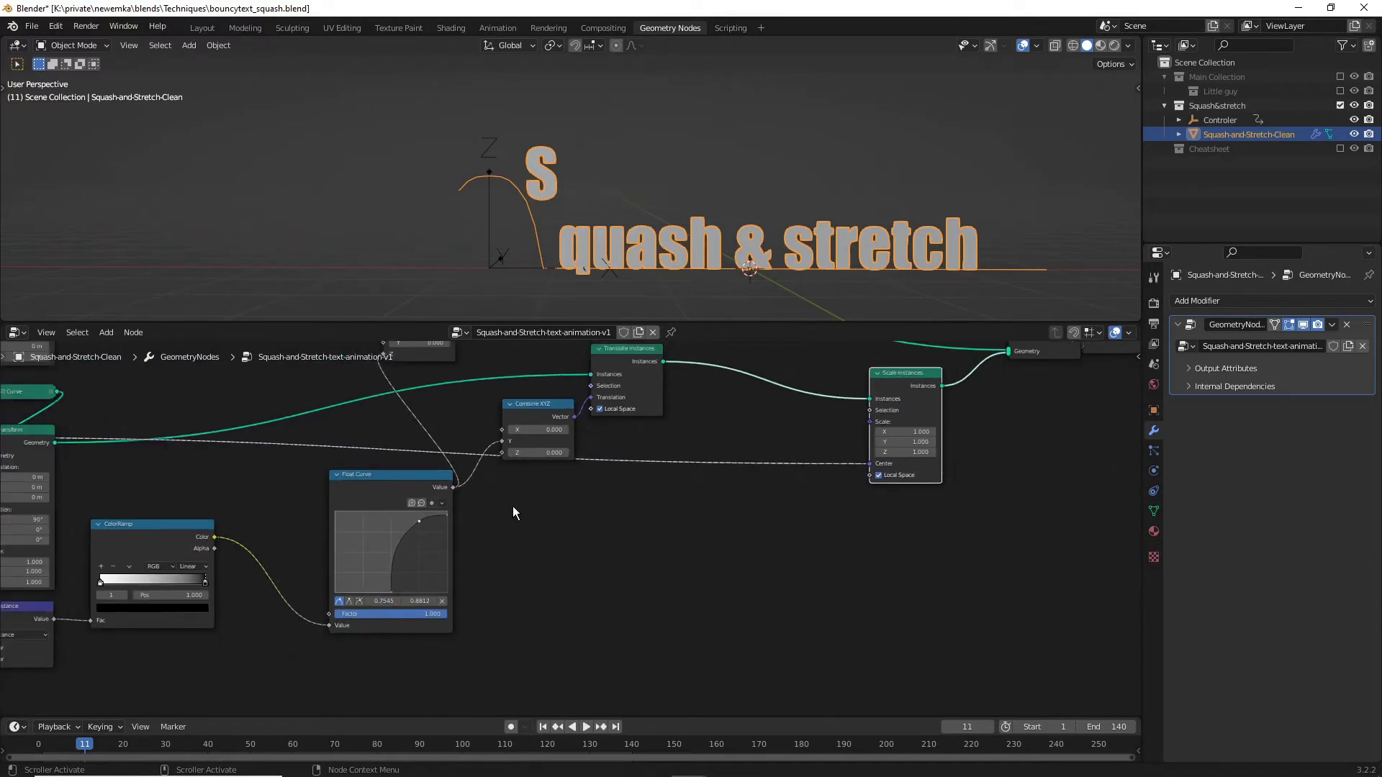
key("shift+a")
left_click(502, 468)
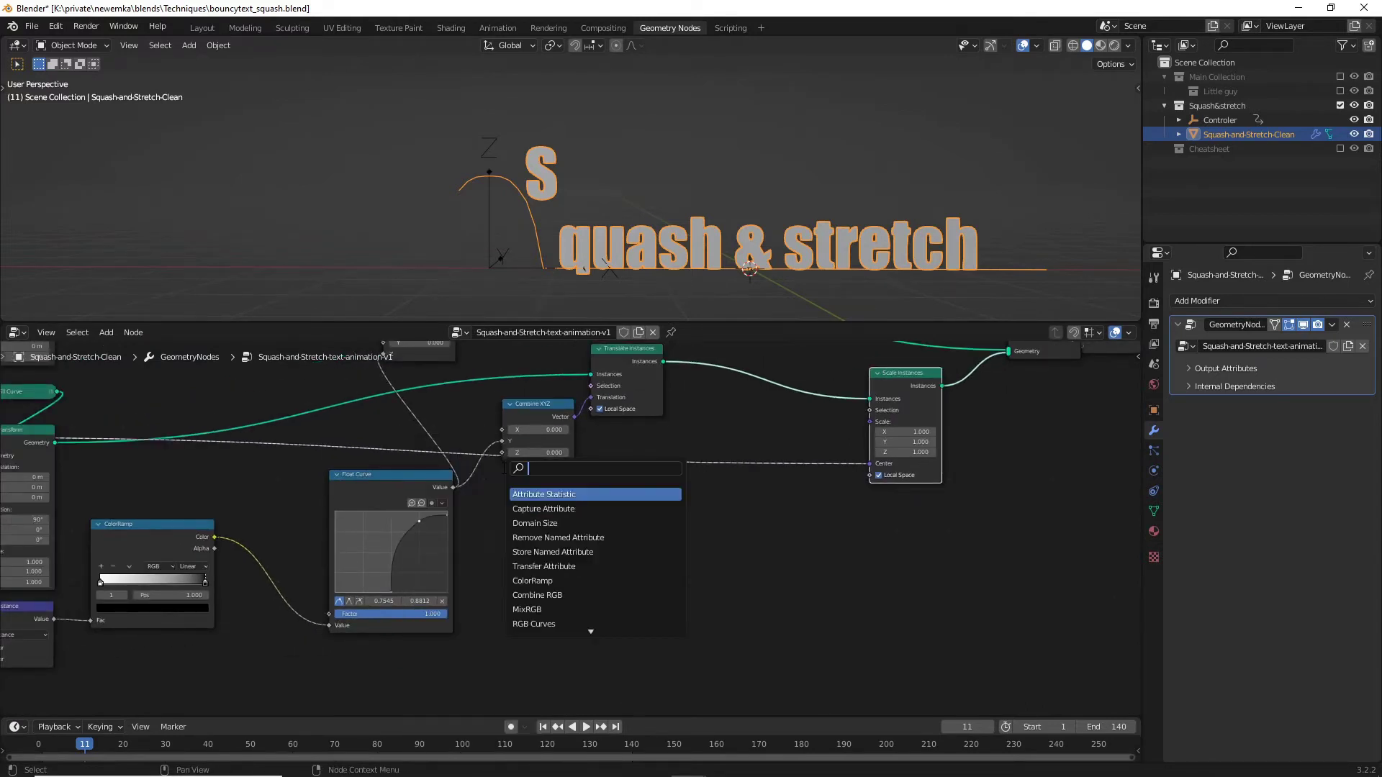
type("float")
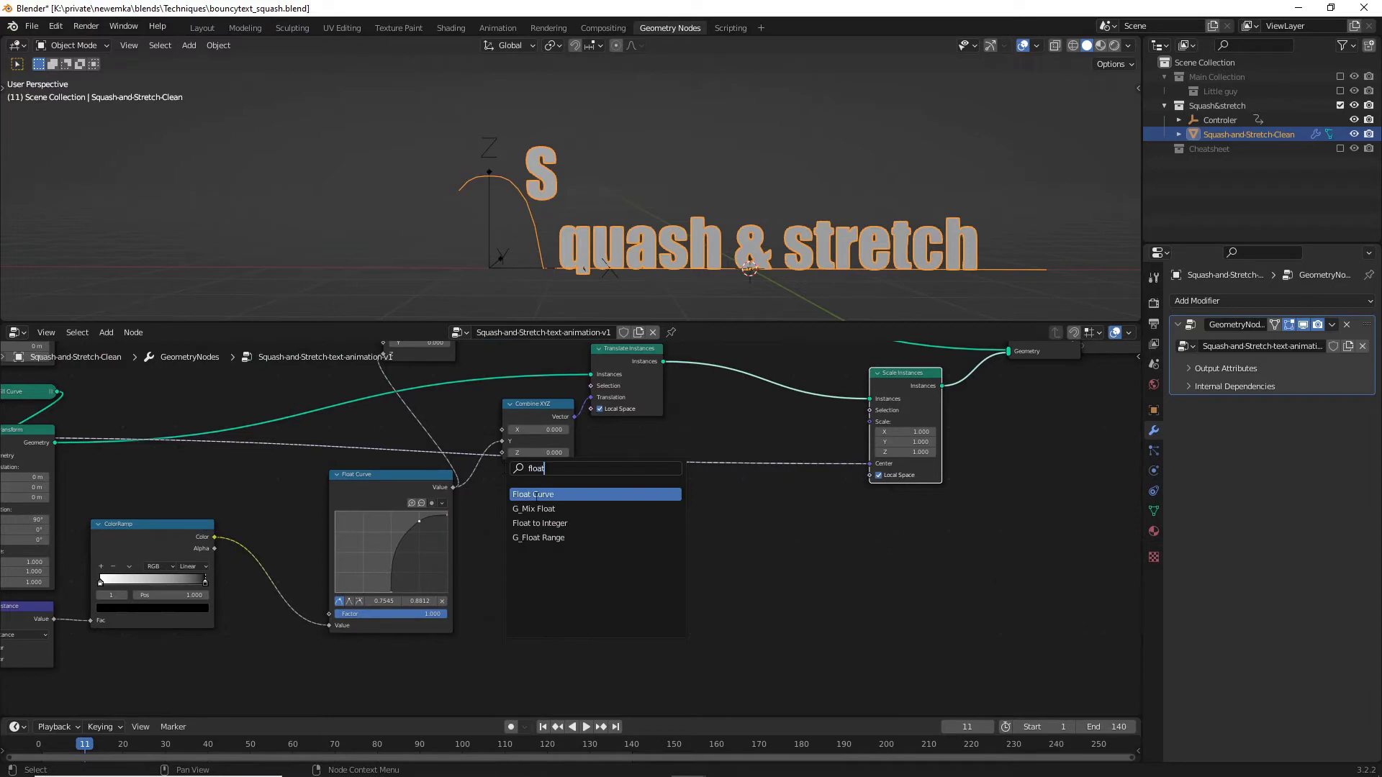
left_click(536, 493)
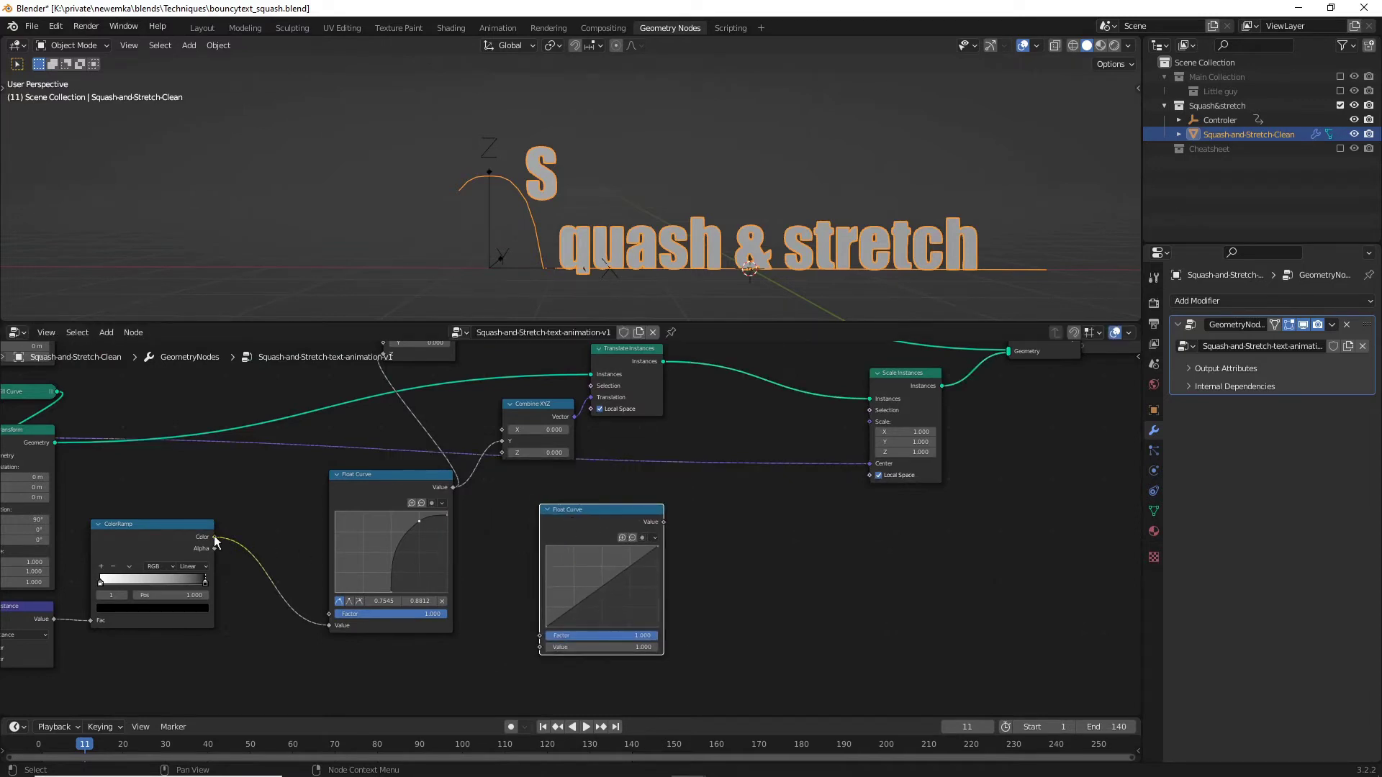
left_click_drag(214, 536, 540, 647)
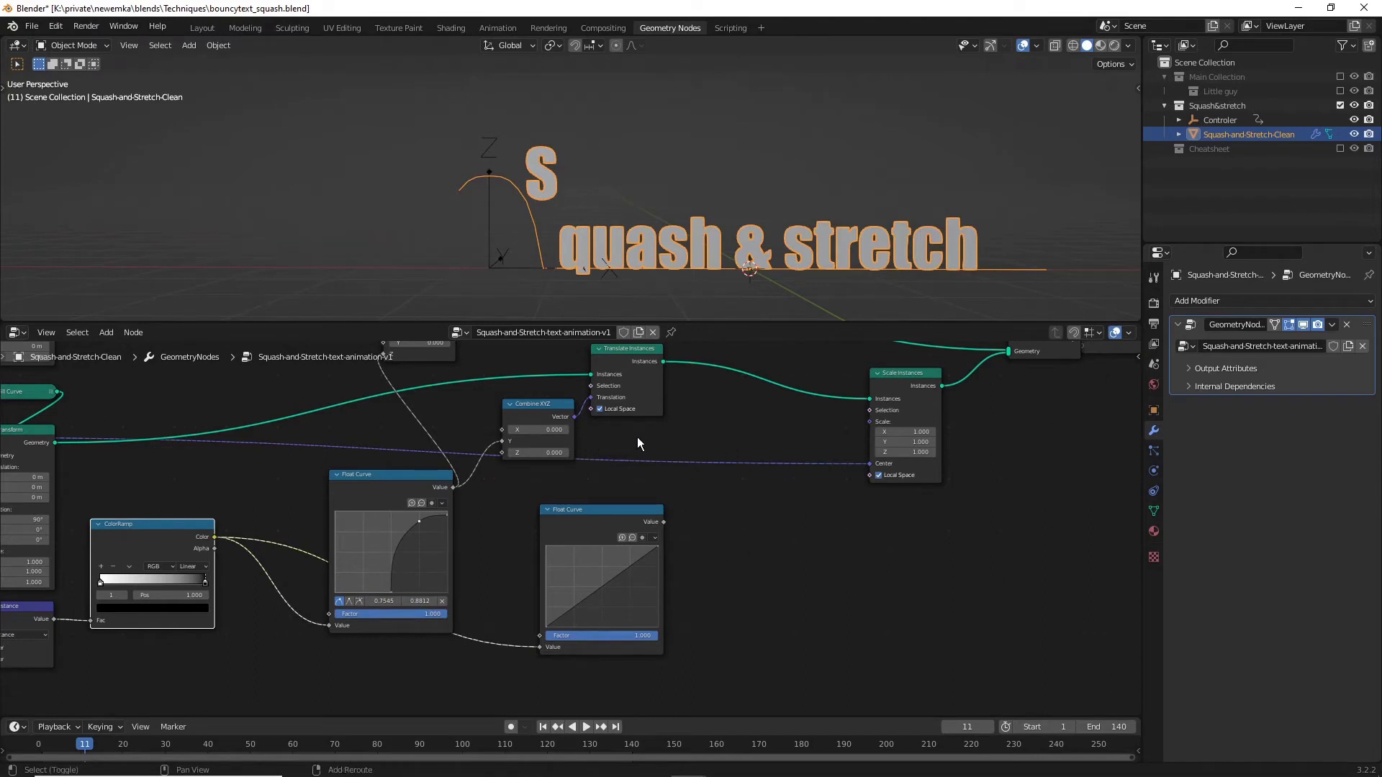
- Add a Combine XYZ node beside the second Float Curve and connect its Vector output to the Scale input of Scale Instances
key("shift+a")
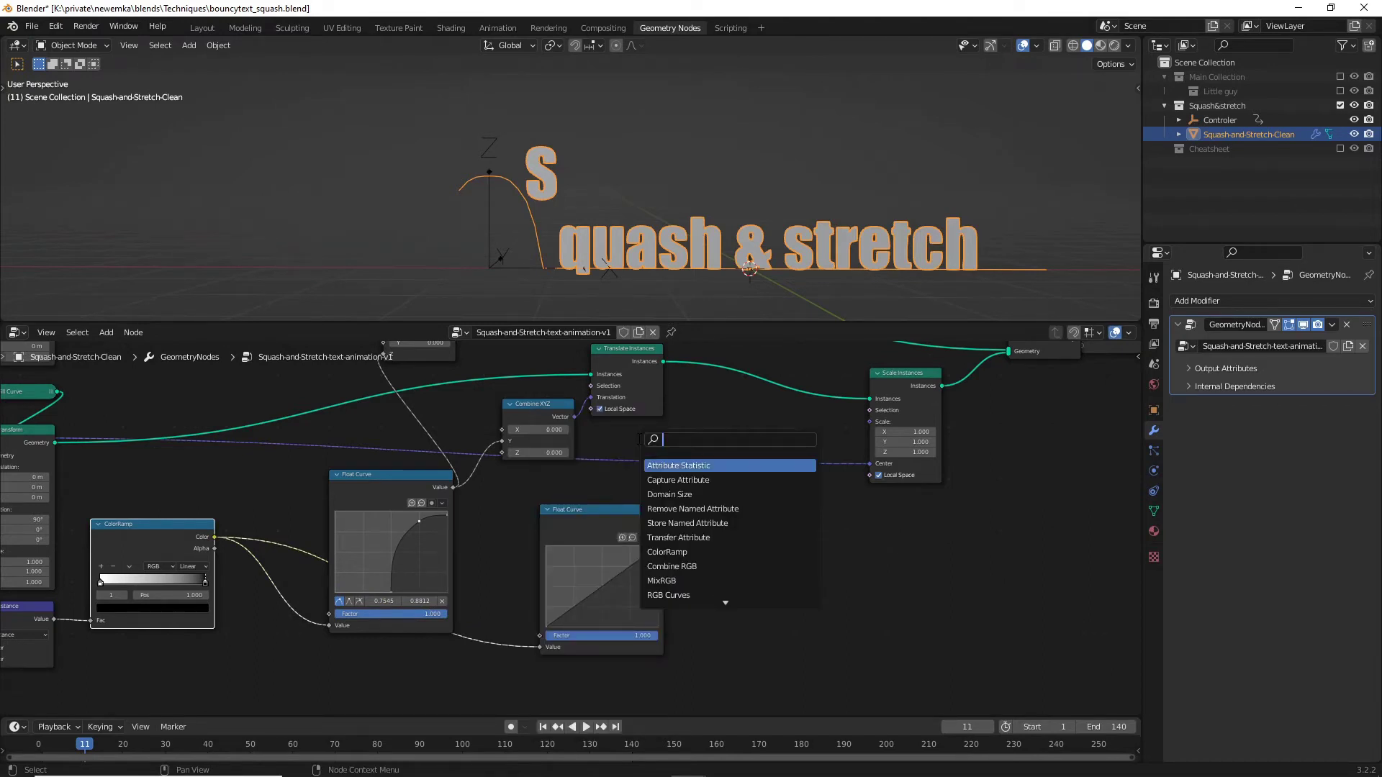
type("combi")
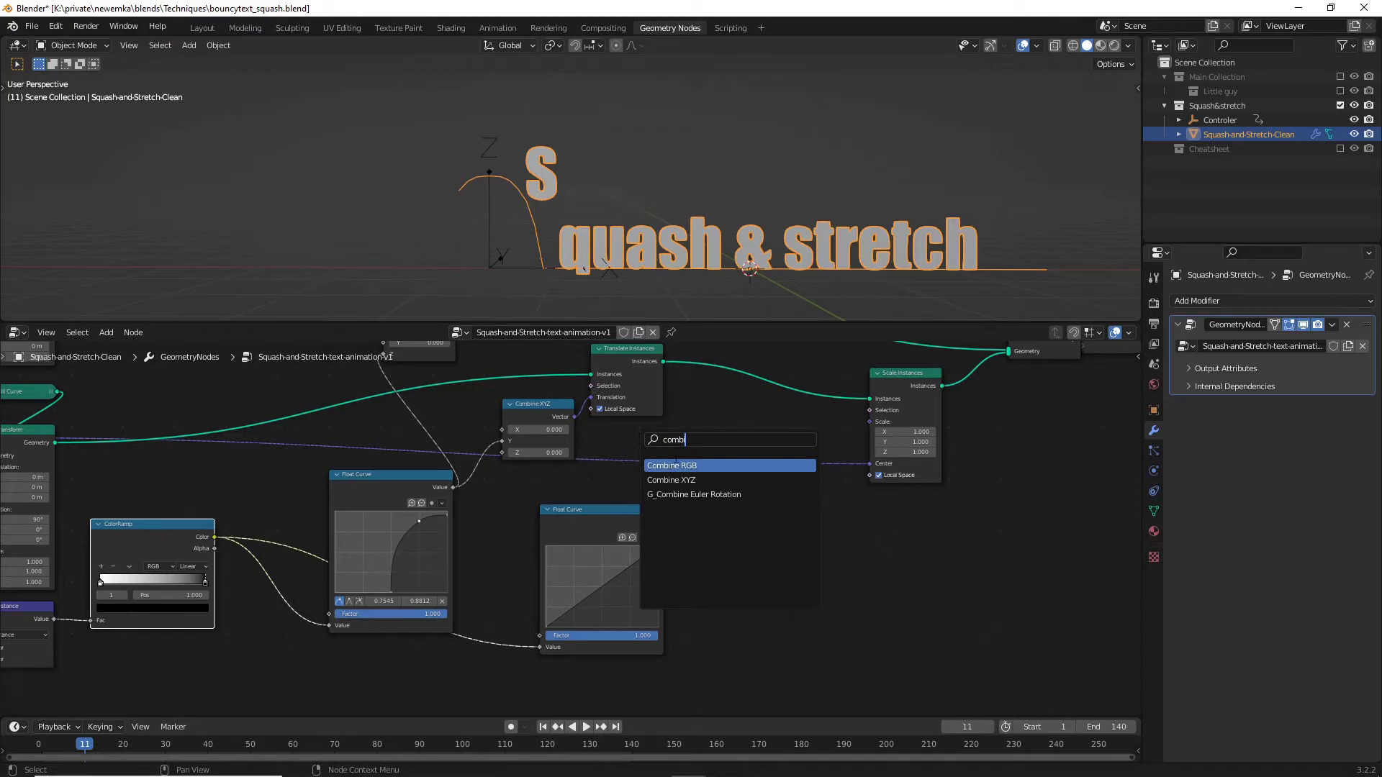
left_click(673, 480)
left_click(803, 517)
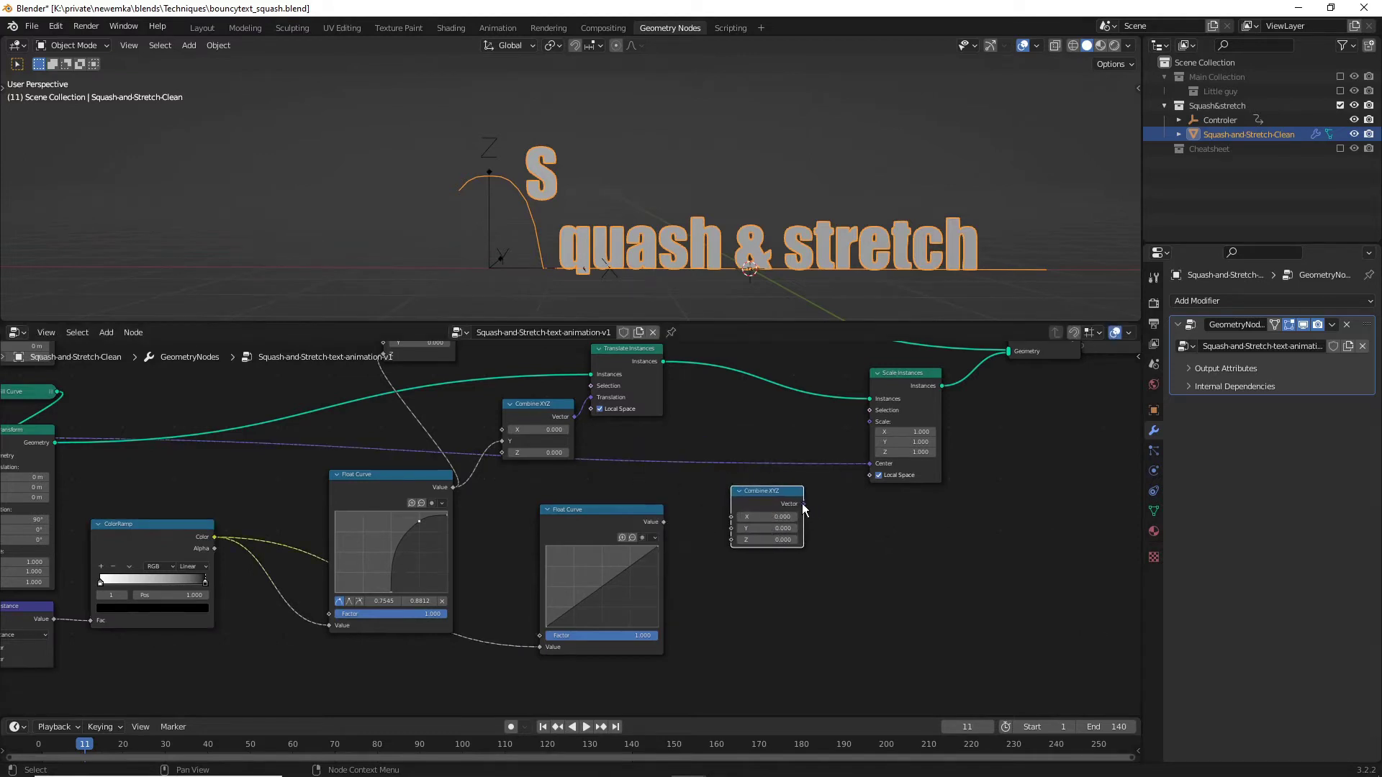
left_click_drag(804, 504, 871, 423)
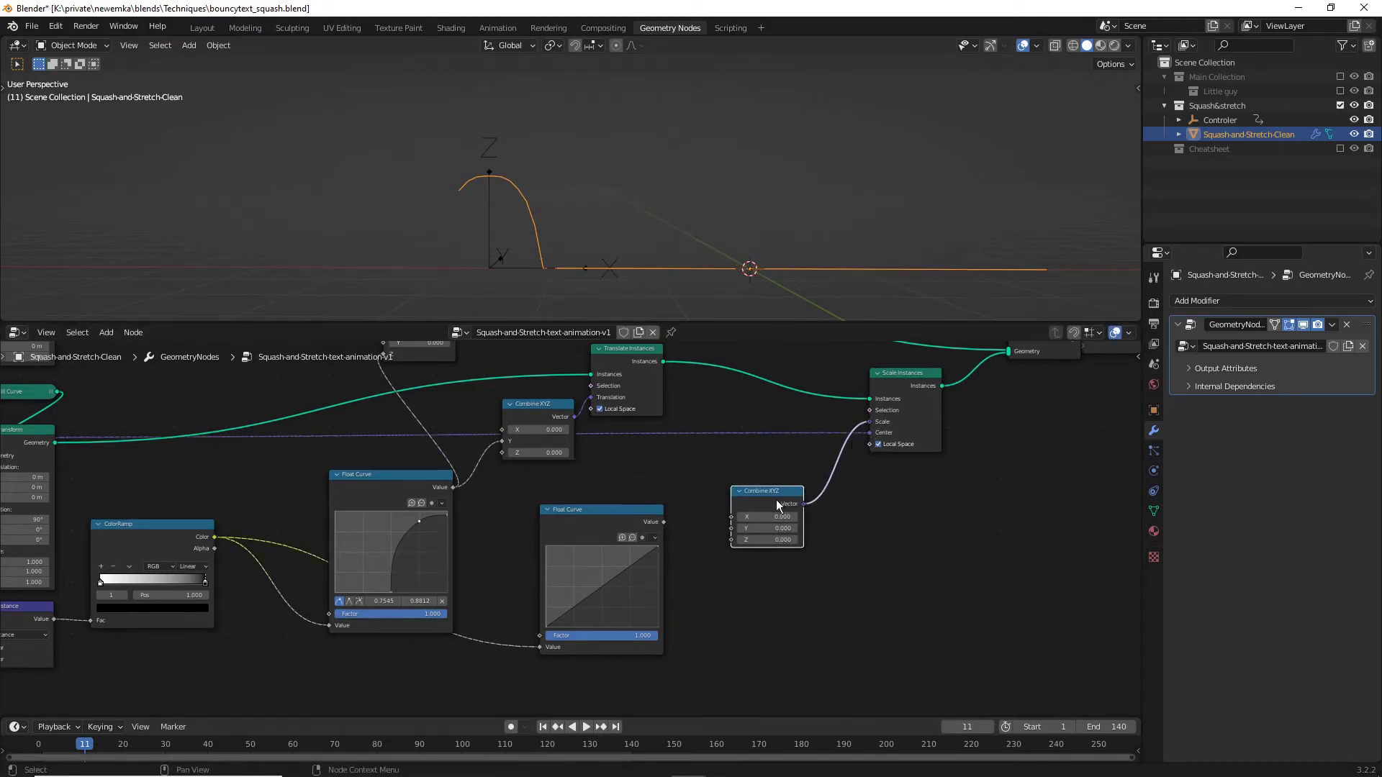
- Set the X, Y and Z values of the new Combine XYZ node to 1
left_click_drag(775, 515, 774, 540)
type("1")
key("Return")
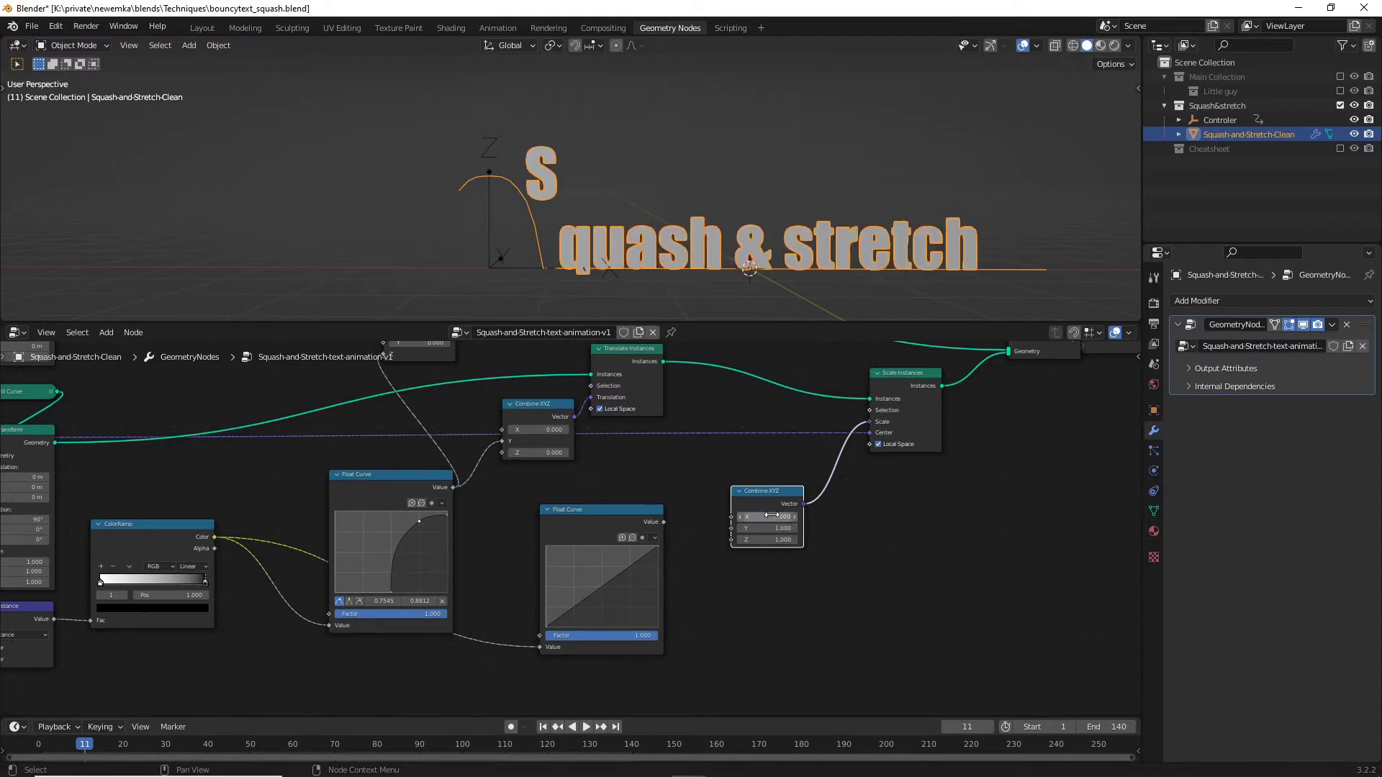
left_click(869, 513)
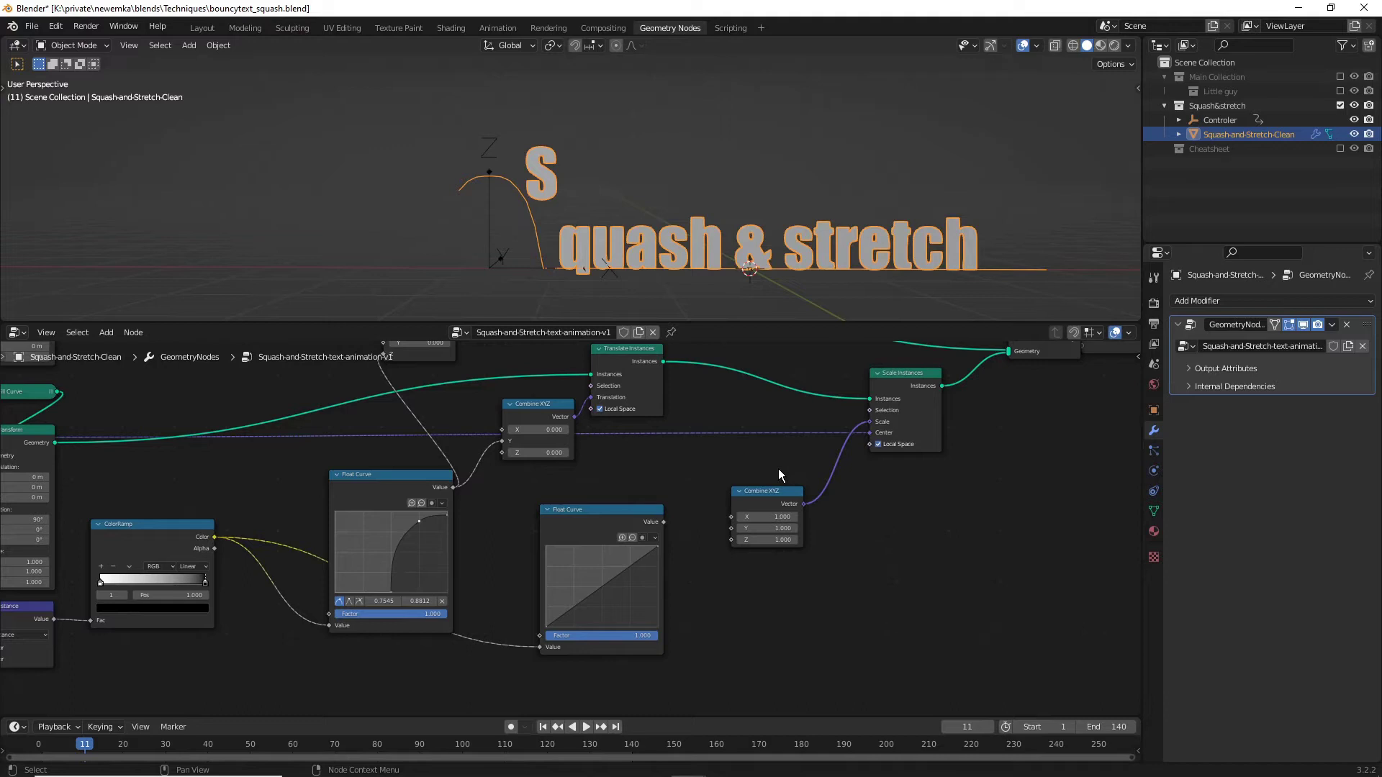
- Connect the second Float Curve's Value output to the Y input of the new Combine XYZ and scrub the animation to frame 0
left_click_drag(664, 522, 732, 530)
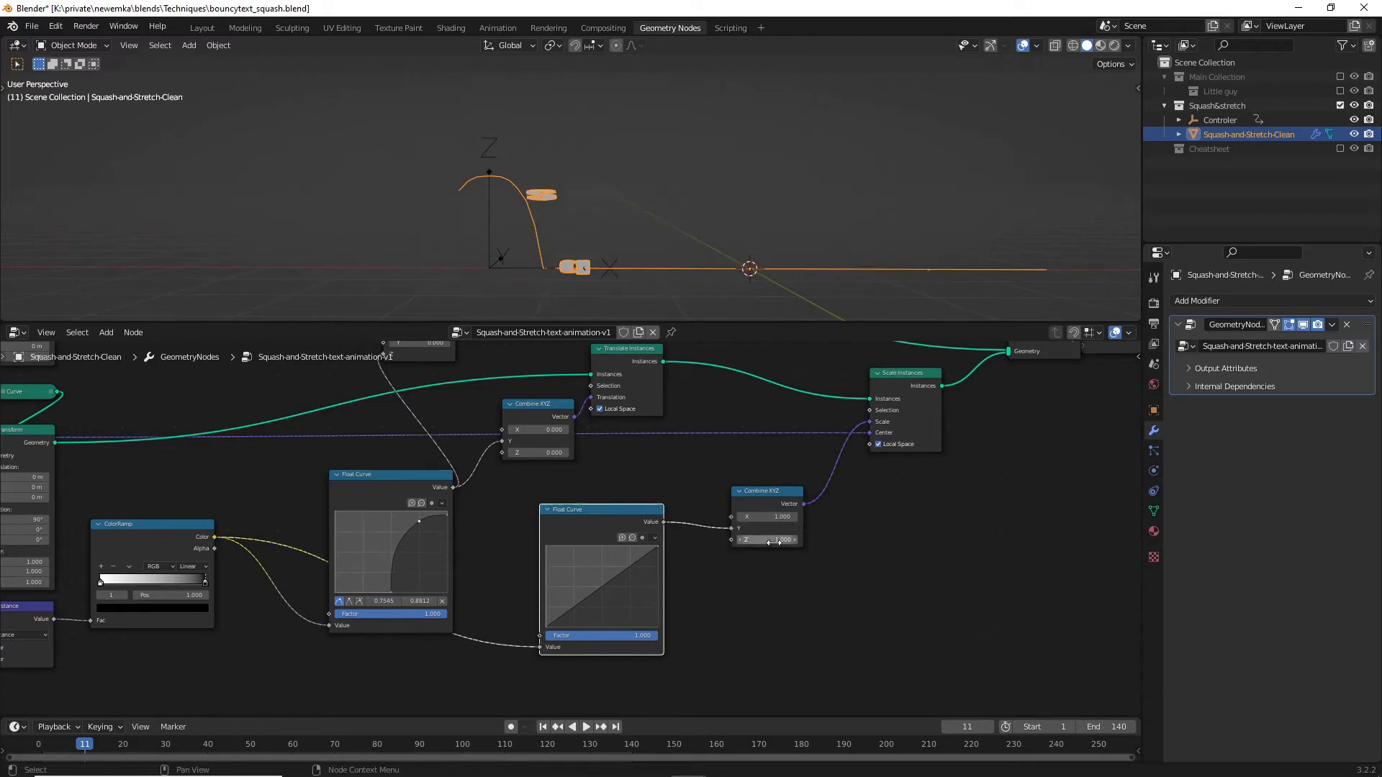
key("space")
left_click(61, 747)
left_click_drag(60, 748, 25, 745)
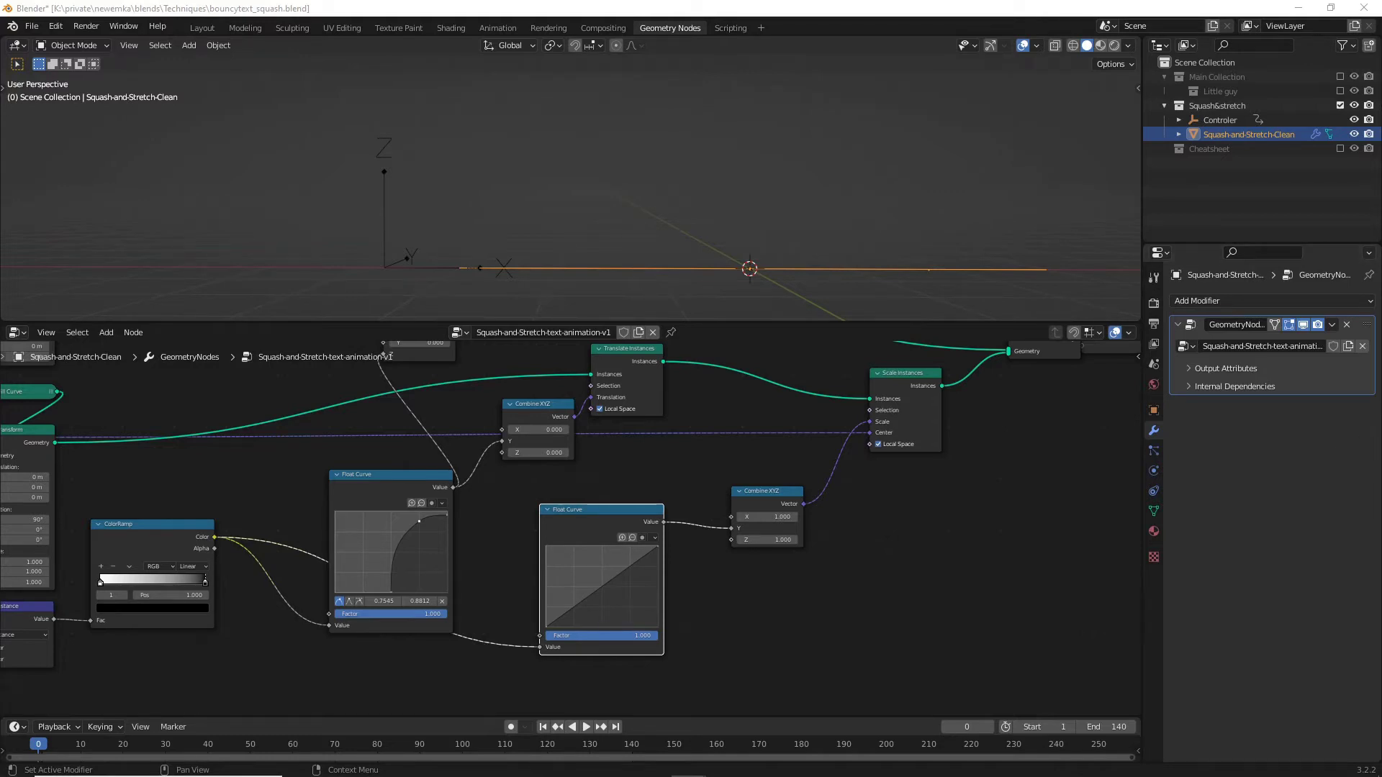
- Raise the second Float Curve's start point to 0, 1, set its clipping Max Y to 2.00 and reset the curve's view
left_click_drag(547, 628, 620, 548)
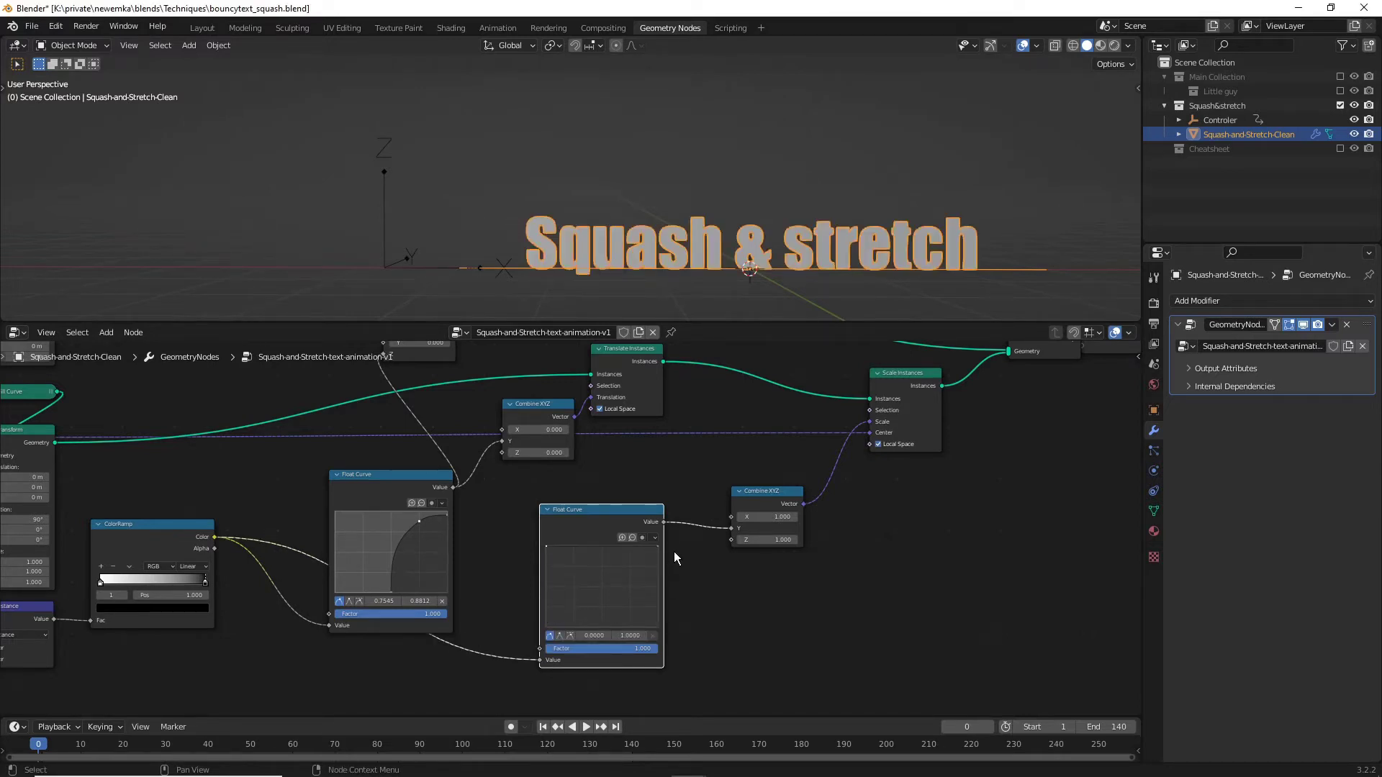
scroll(670, 553, "up", 3)
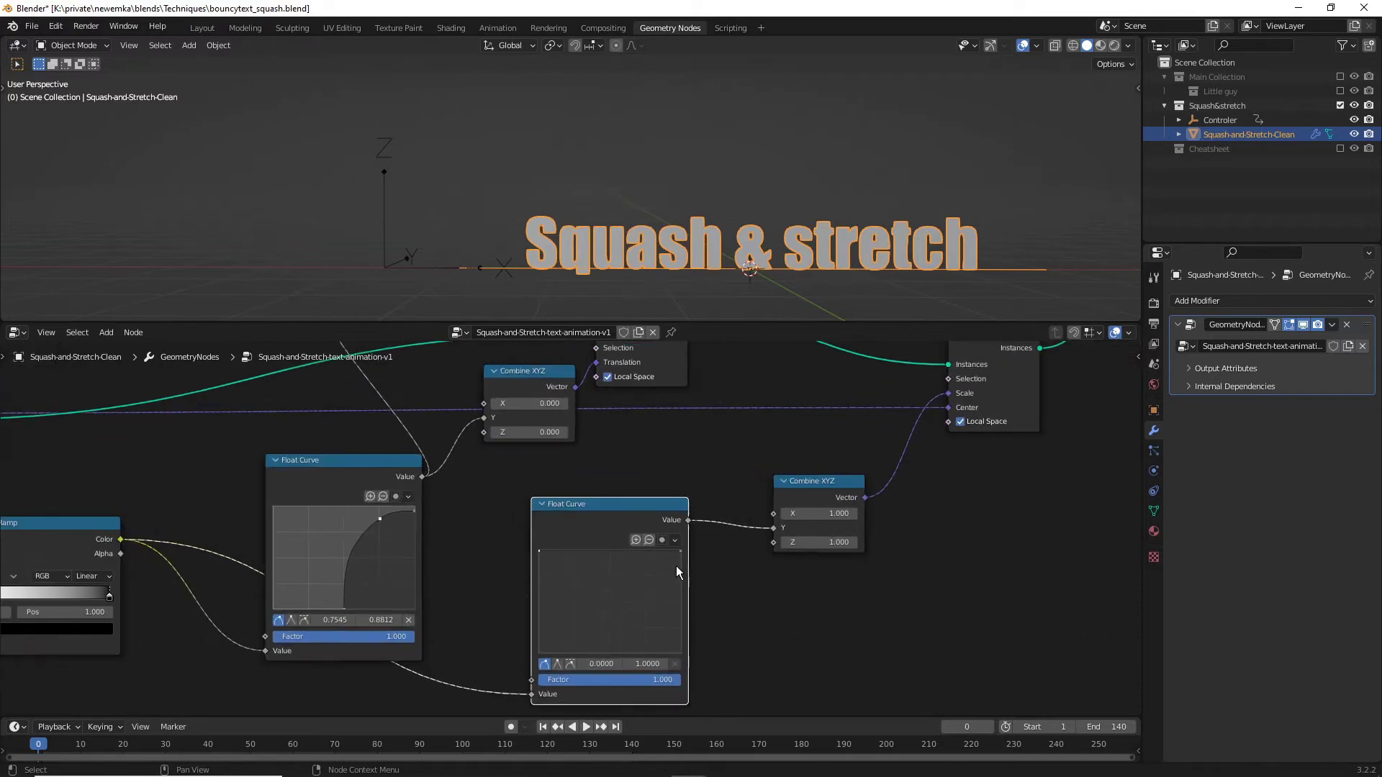
left_click_drag(654, 528, 624, 499)
left_click(664, 514)
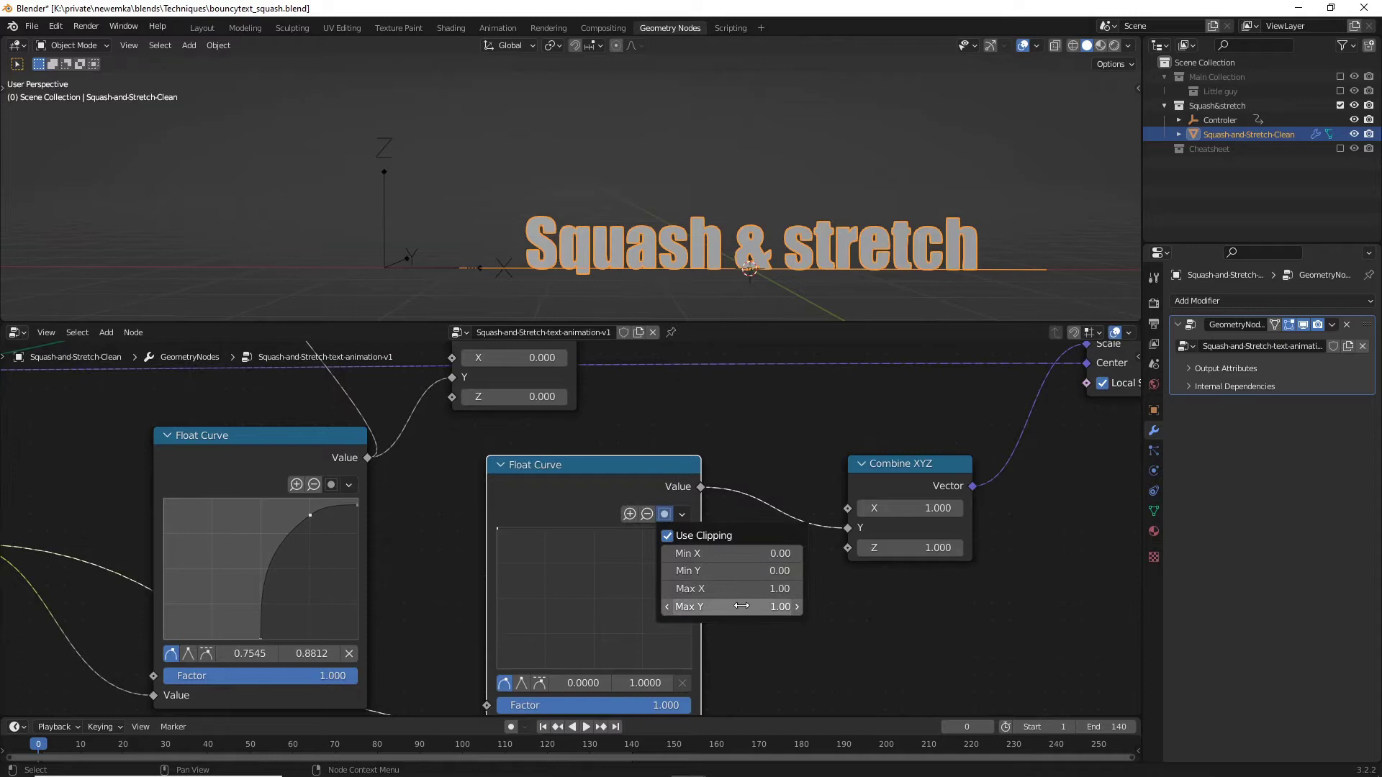
left_click(742, 606)
type("2")
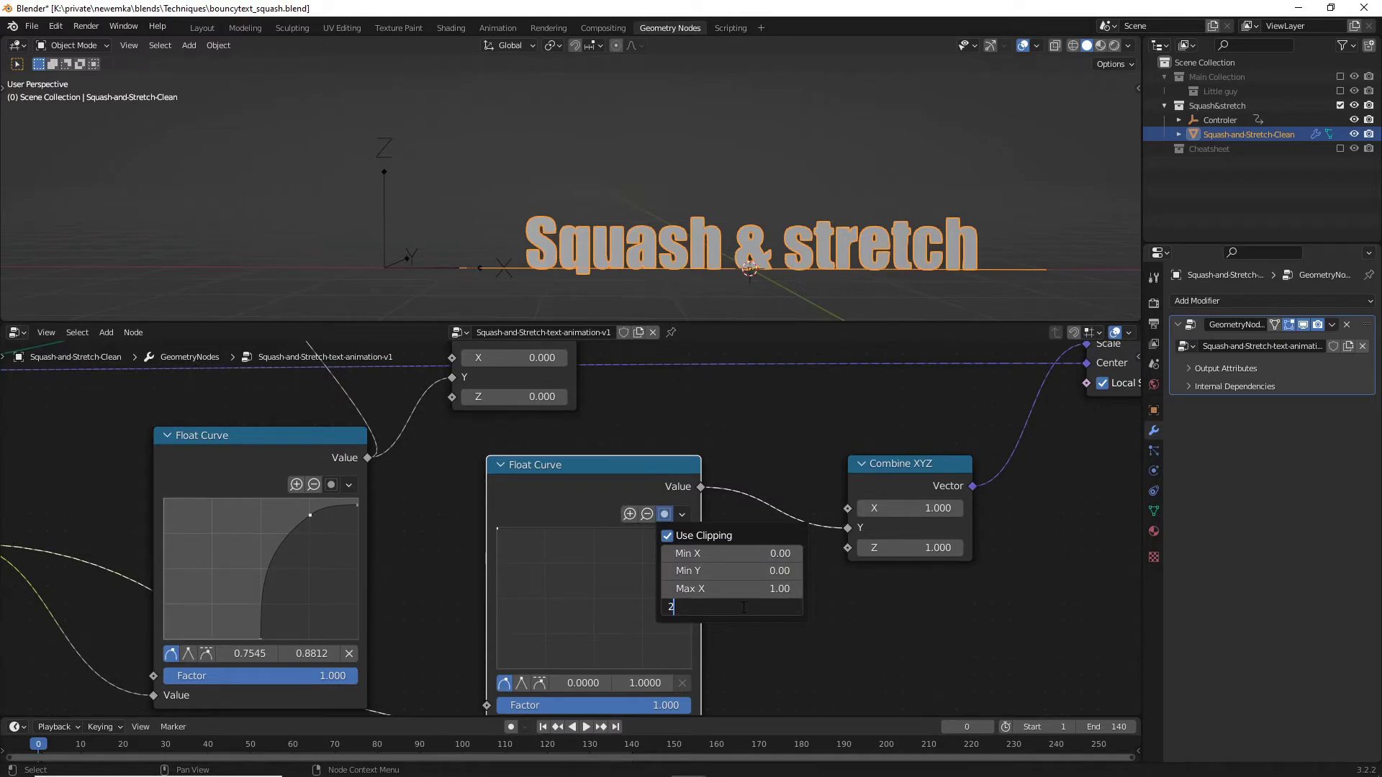
key("Return")
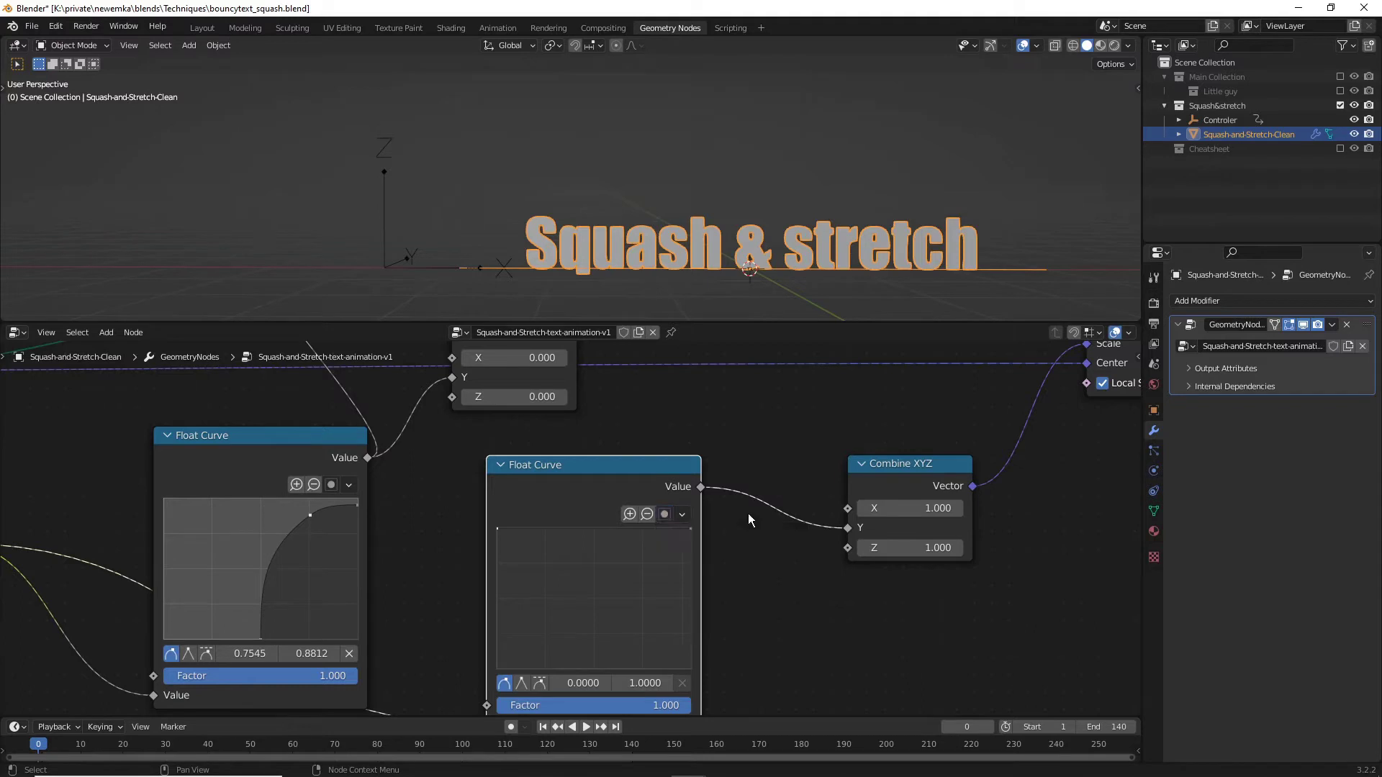
left_click(682, 515)
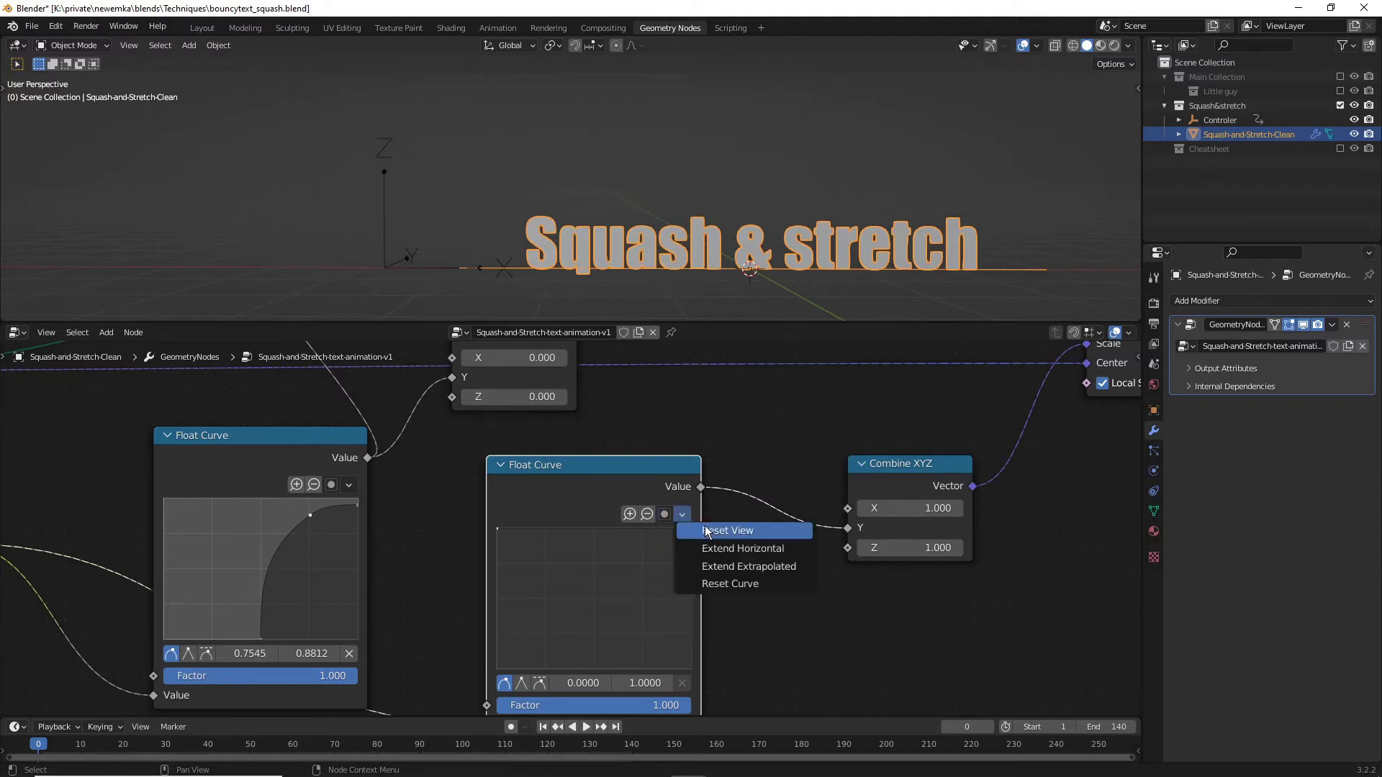
left_click(705, 532)
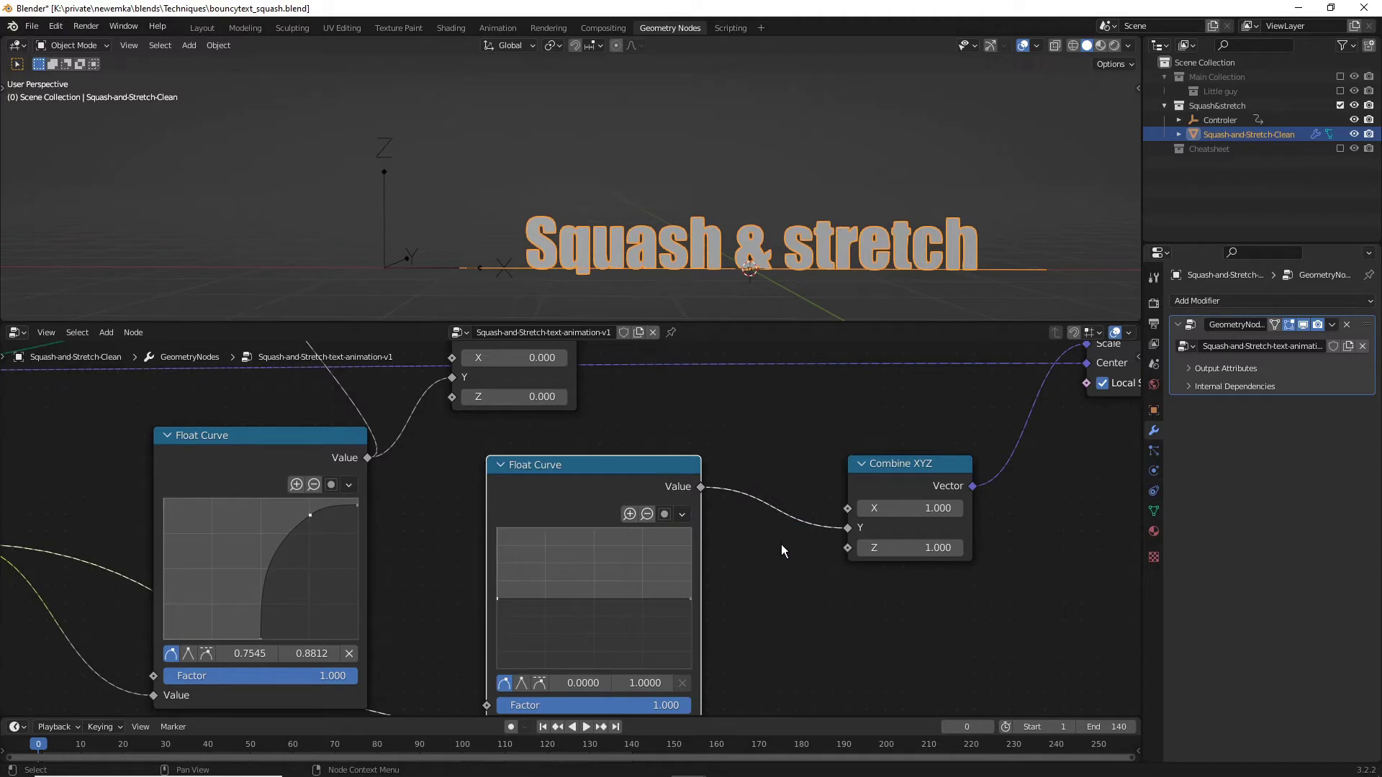
- Add a middle point to the second Float Curve and place it at 0.5, 2.0
mouse_move(738, 579)
middle_mouse_down()
mouse_move(752, 555)
mouse_move(760, 563)
middle_mouse_up()
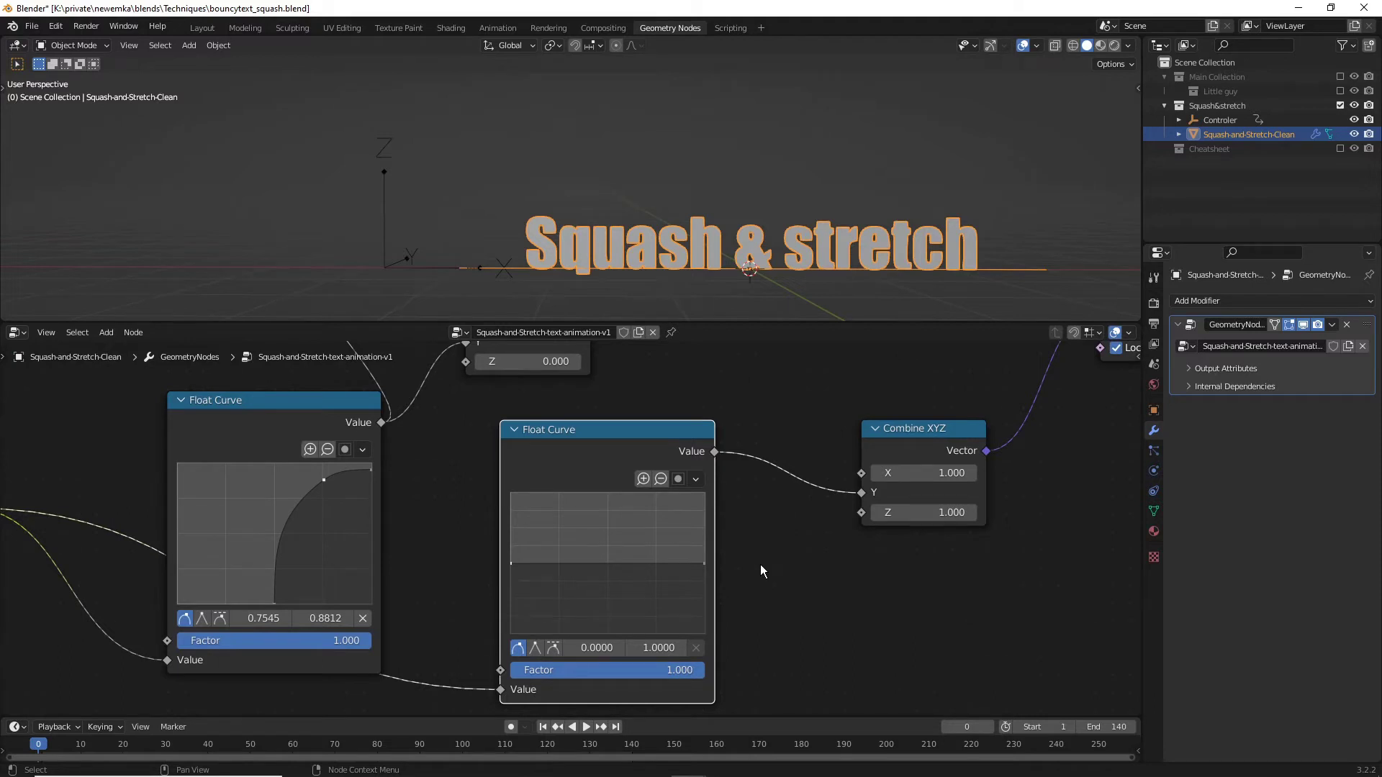
left_click(608, 563)
left_click(597, 648)
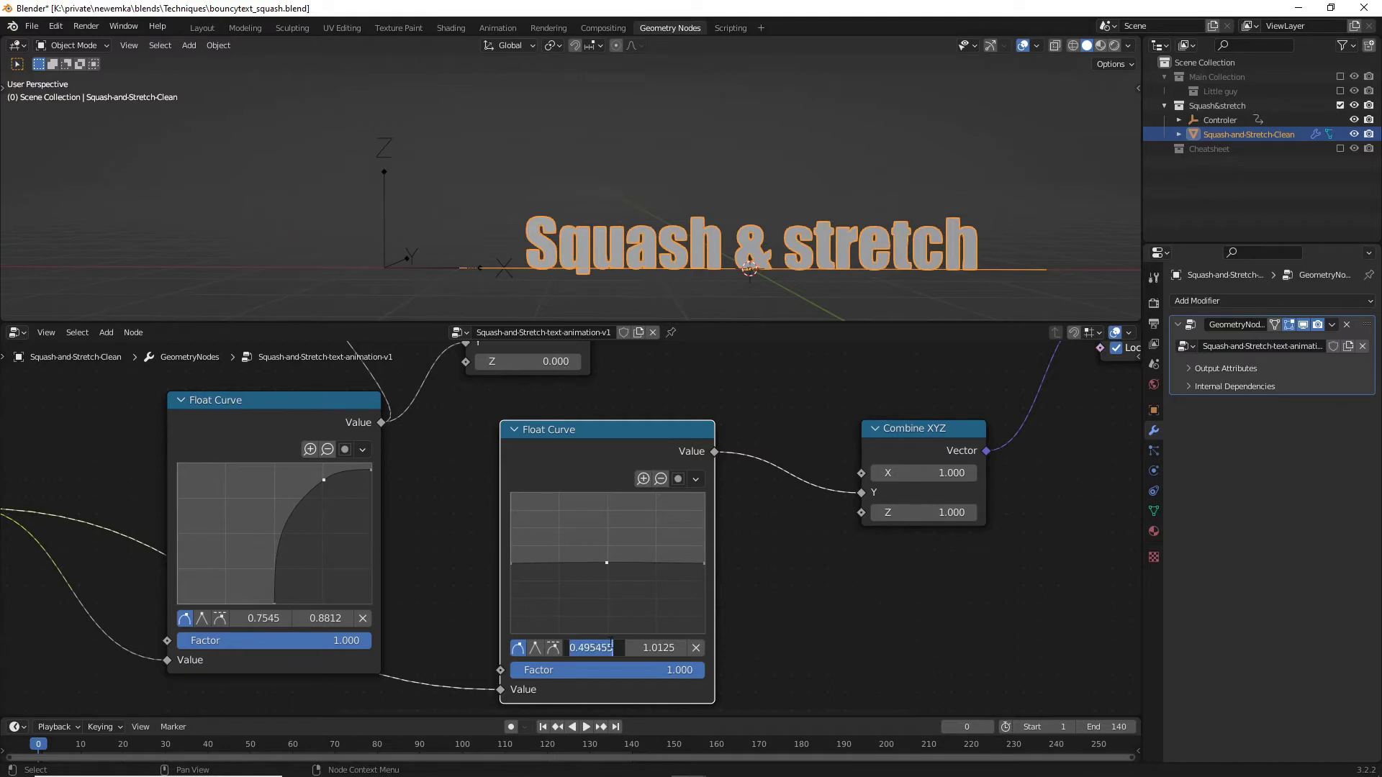
type("0.5")
key("Return")
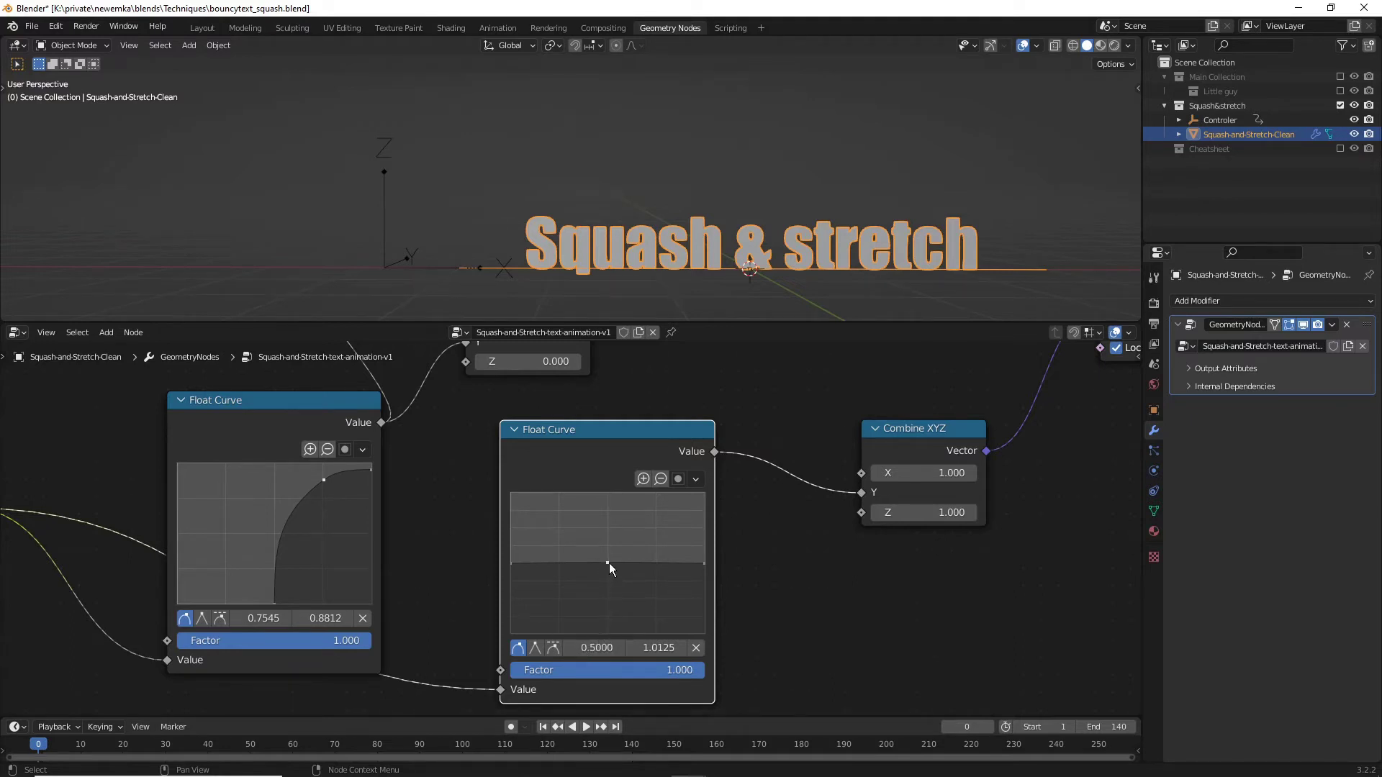
left_click_drag(609, 563, 609, 493)
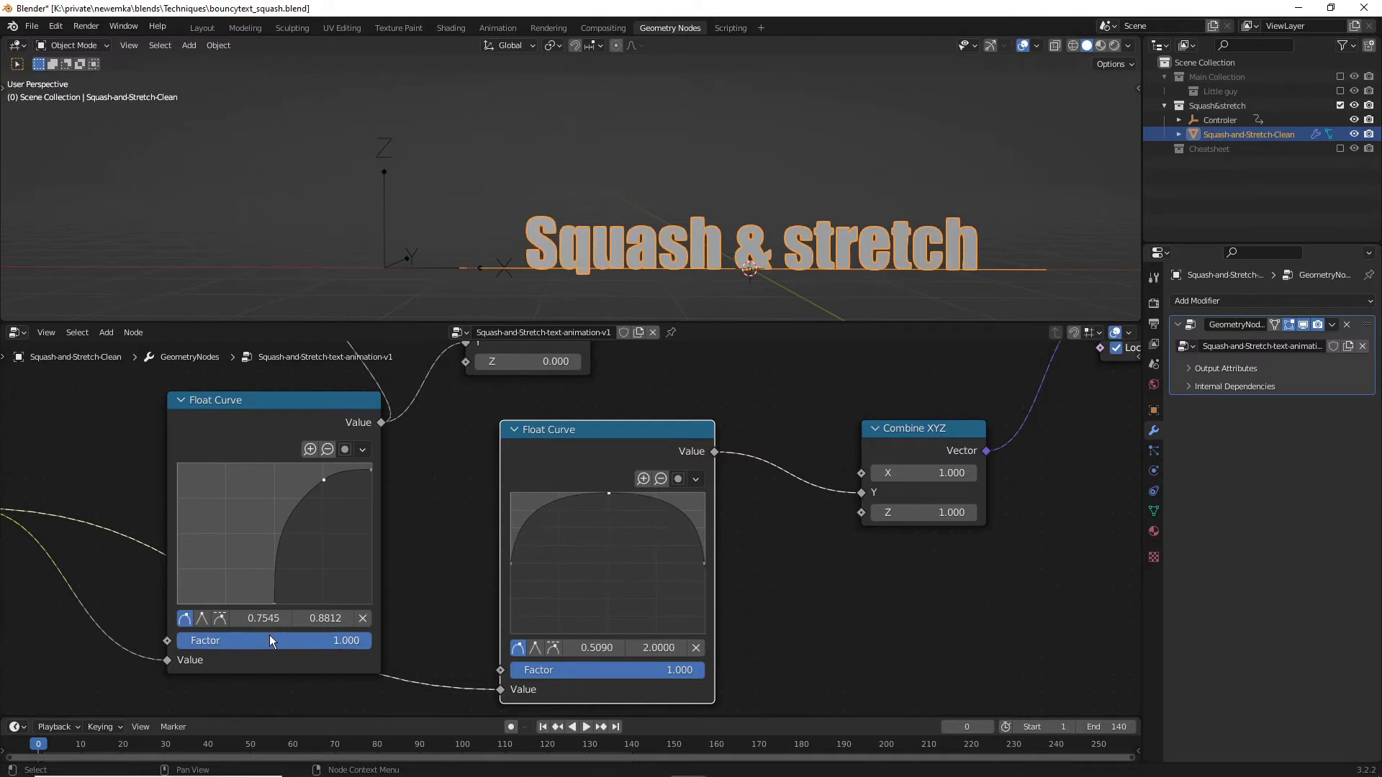
left_click(598, 647)
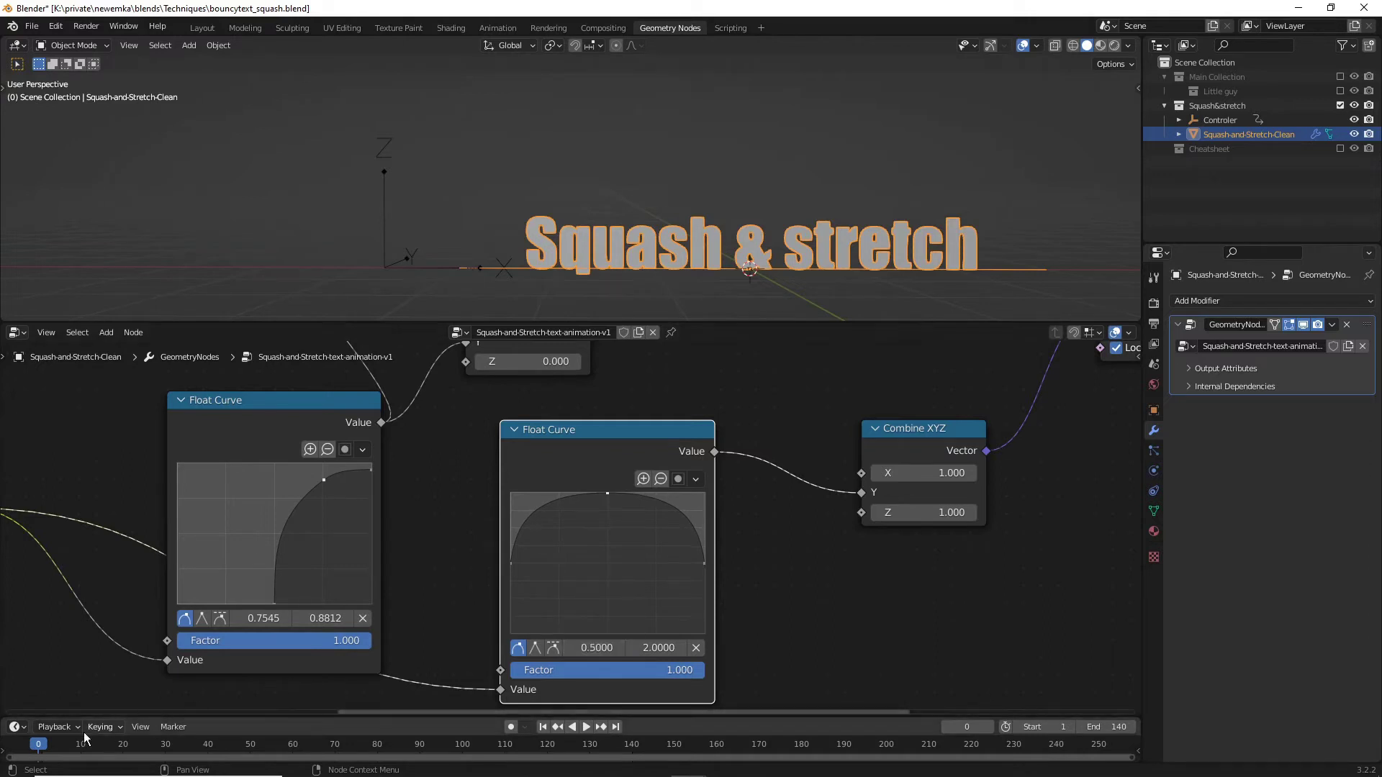
- Play and scrub the animation to check how the letters stretch during the bounce
key("space")
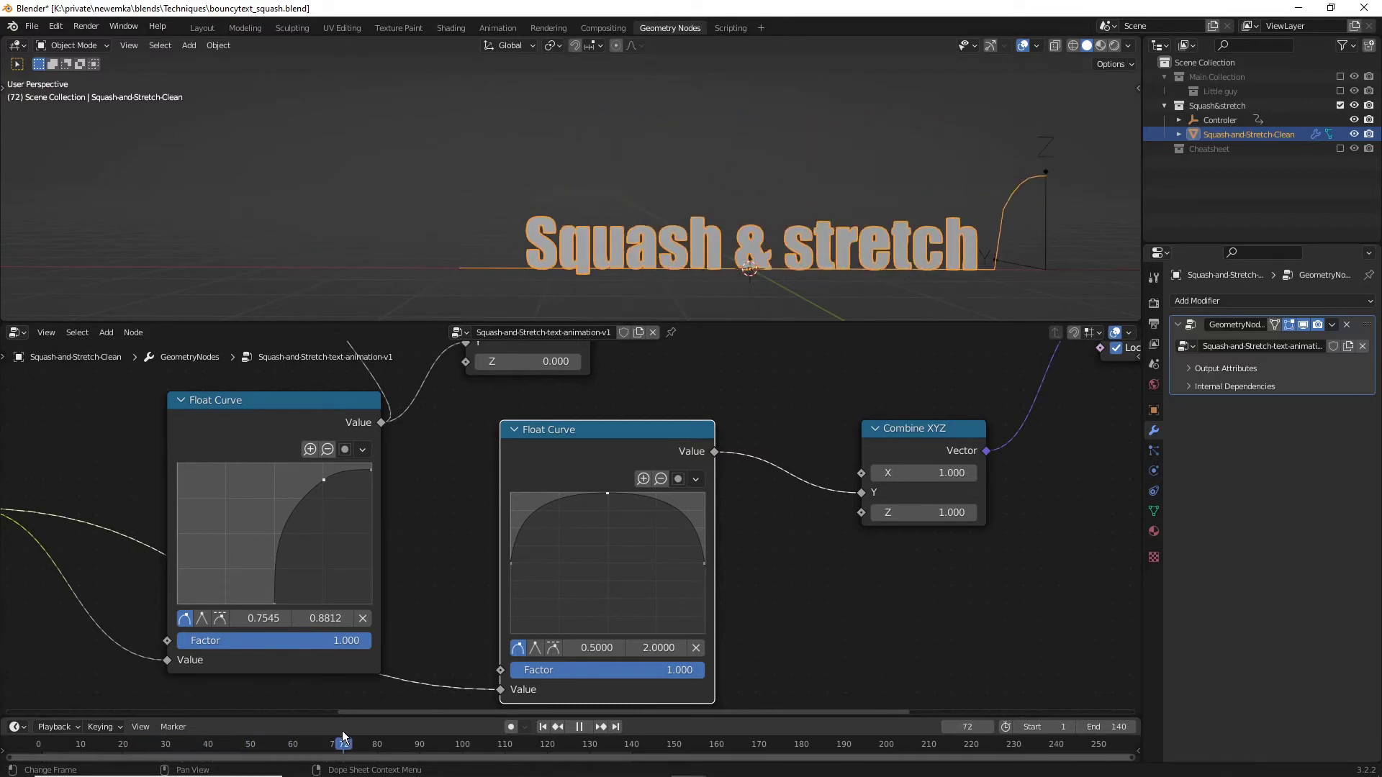
left_click_drag(270, 735, 16, 742)
left_click(115, 742)
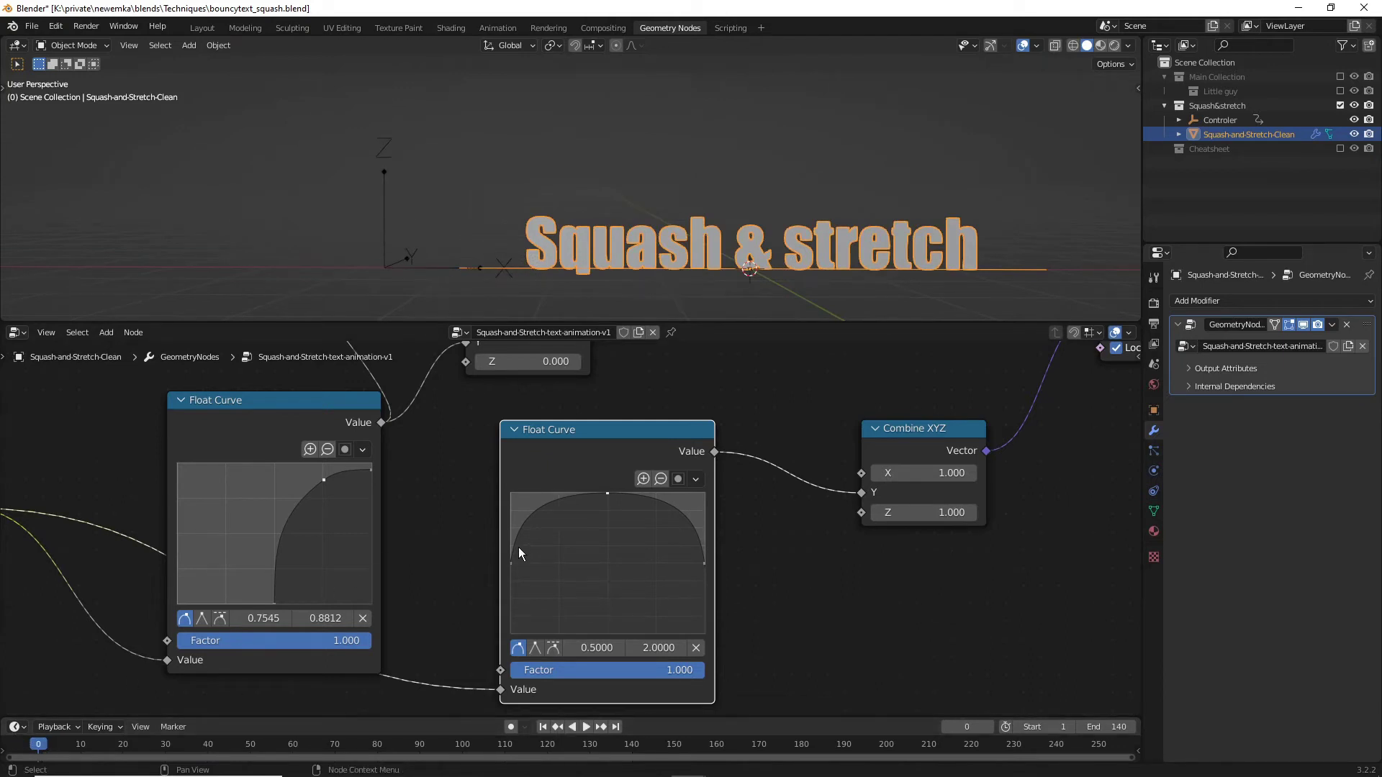
- Add two Float Curve points before the peak, at about 0.19, 0.50 and 0.06, 1.09, and scrub through the animation
left_click_drag(533, 515, 550, 572)
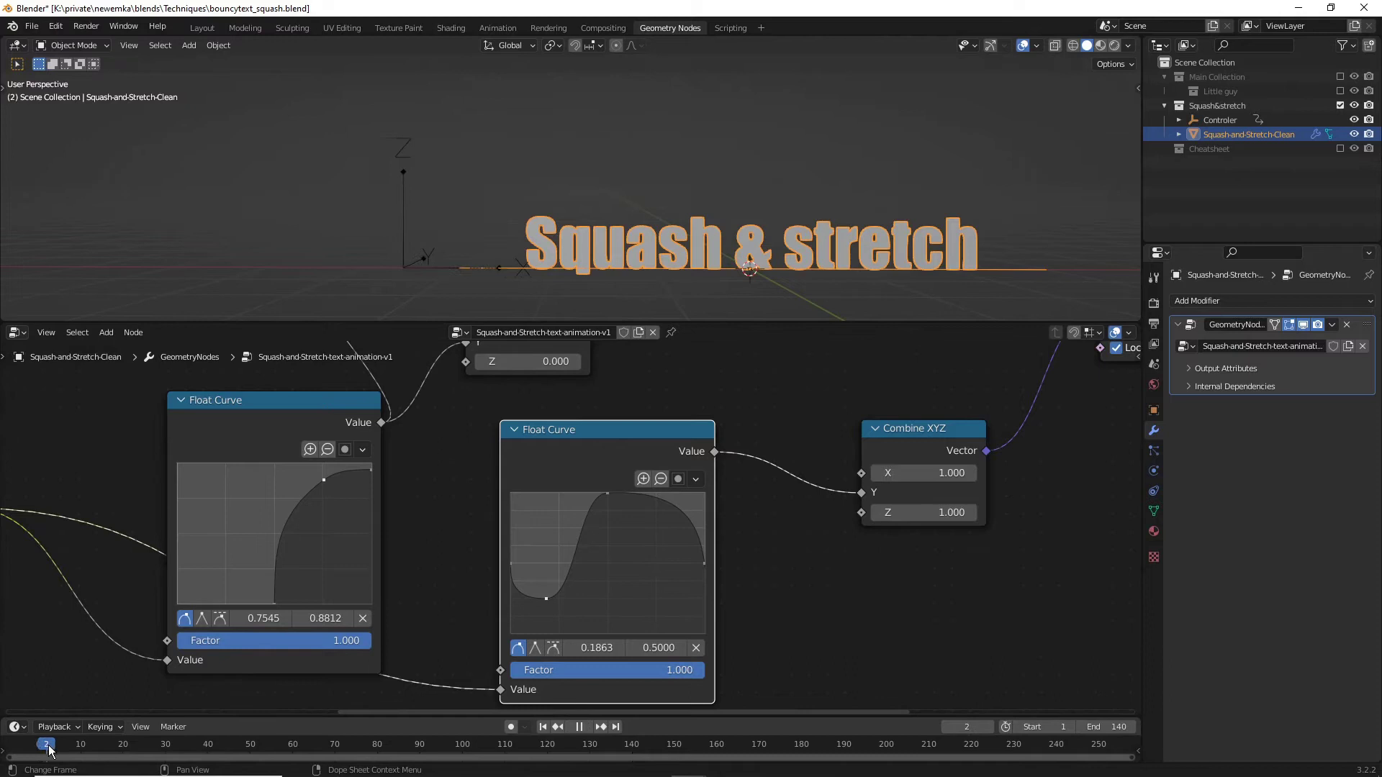
left_click_drag(49, 751, 22, 744)
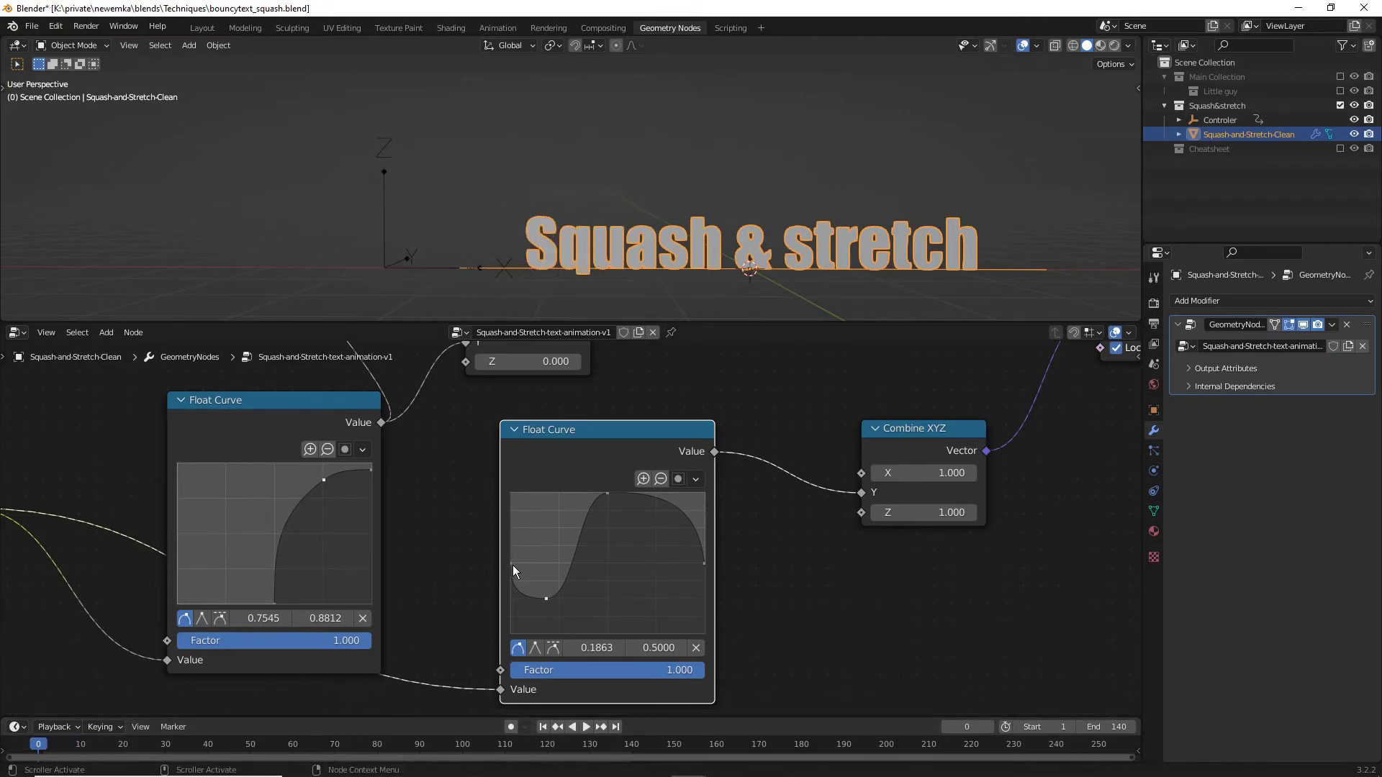
left_click_drag(514, 583, 523, 559)
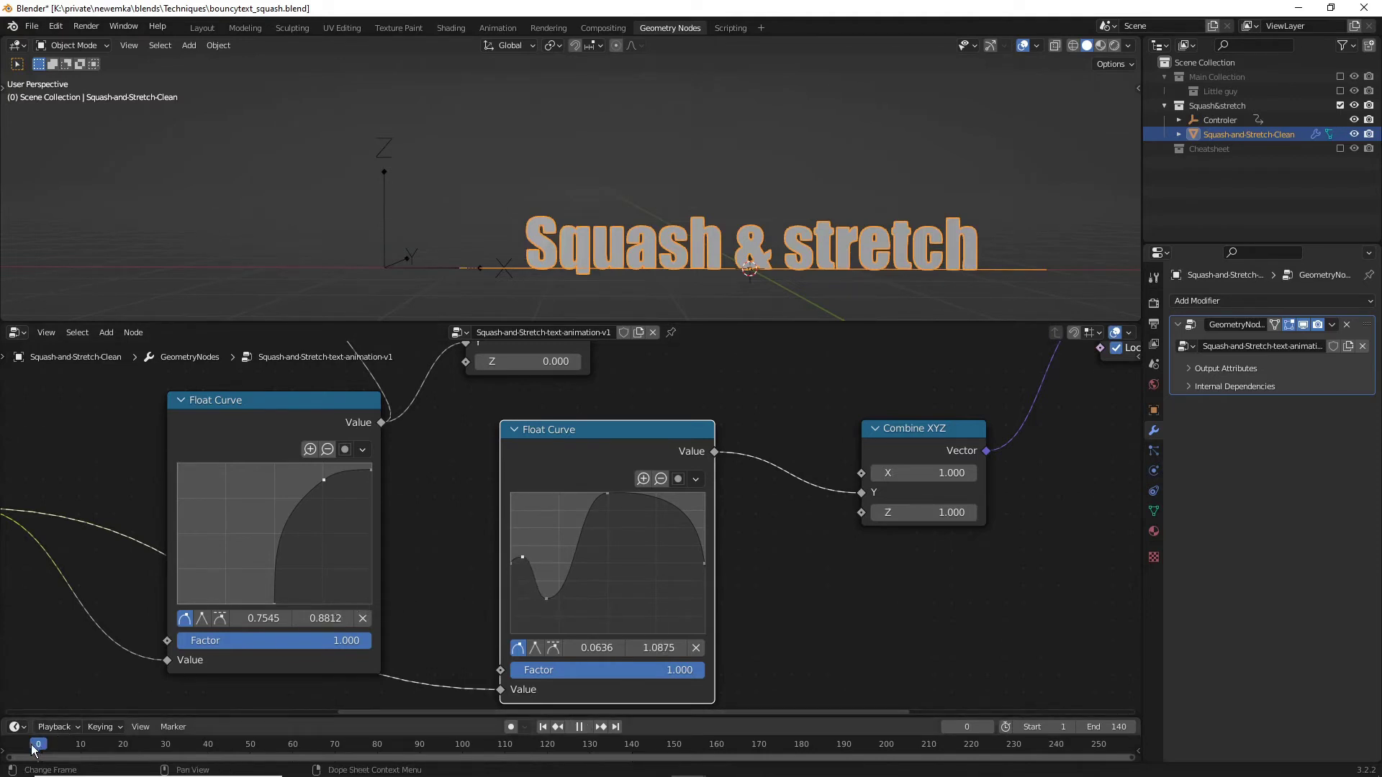
left_click_drag(51, 750, 147, 756)
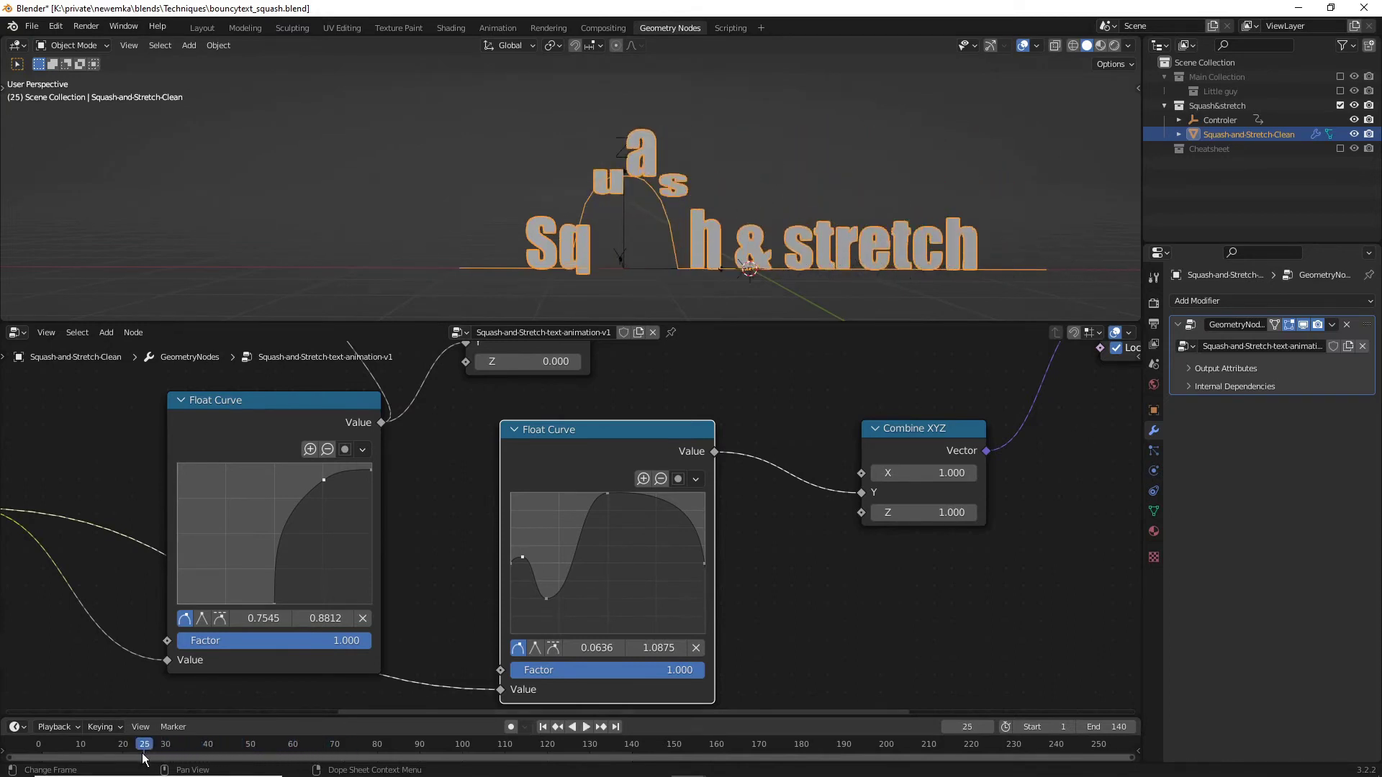
- Play the animation and inspect the squash and stretch of the letters up close from the front view
key("space")
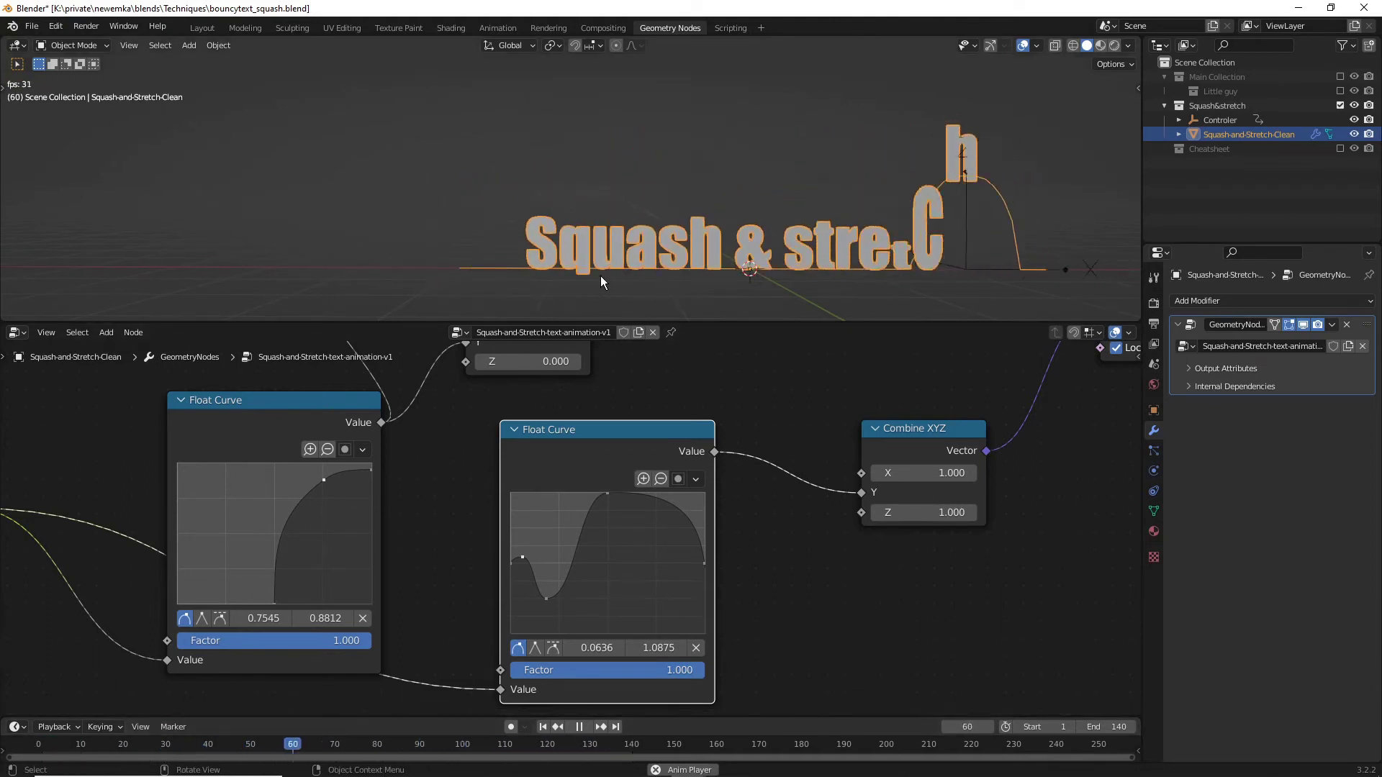
scroll(674, 271, "up", 5)
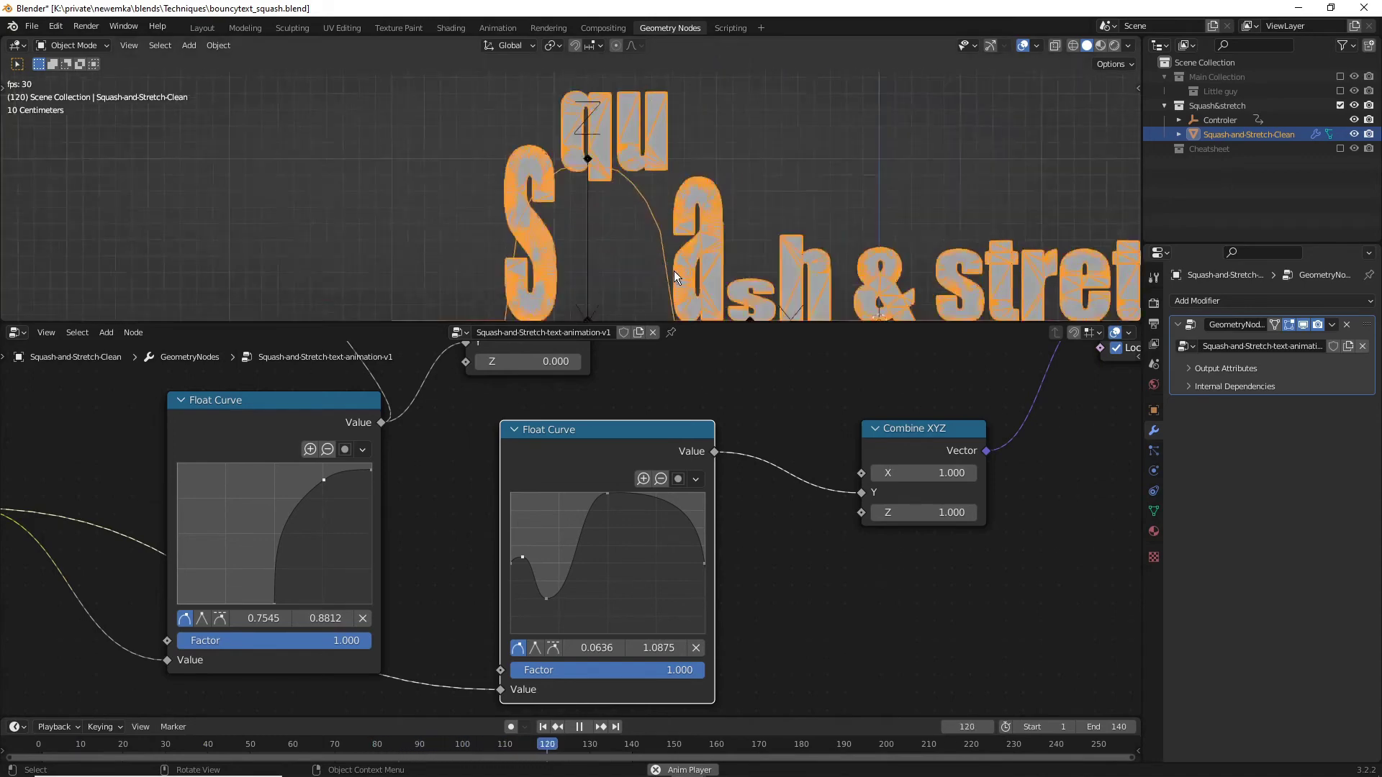
scroll(673, 271, "down", 4)
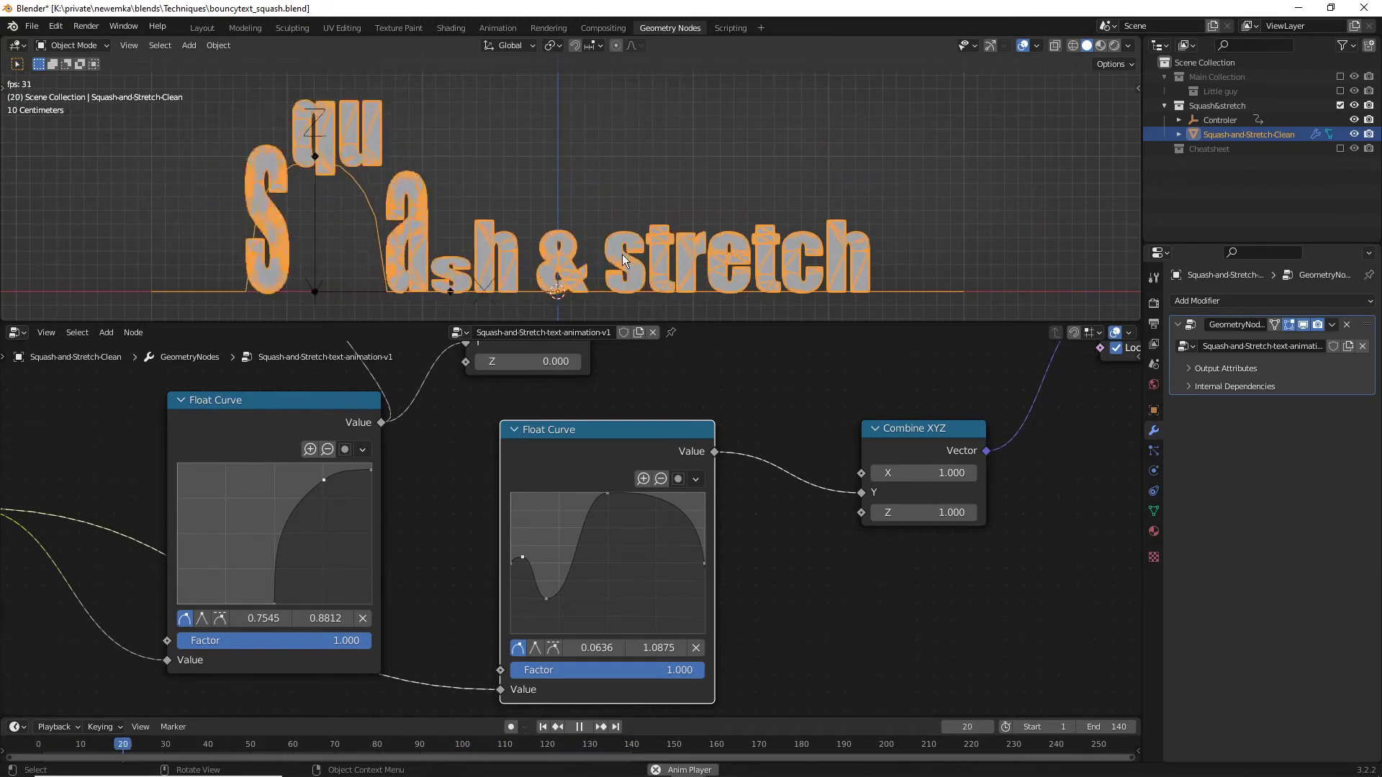
- Shift the Float Curve's first inner point slightly towards higher X and its dip point to about 0.21, 0.50 during playback
scroll(551, 538, "up", 2)
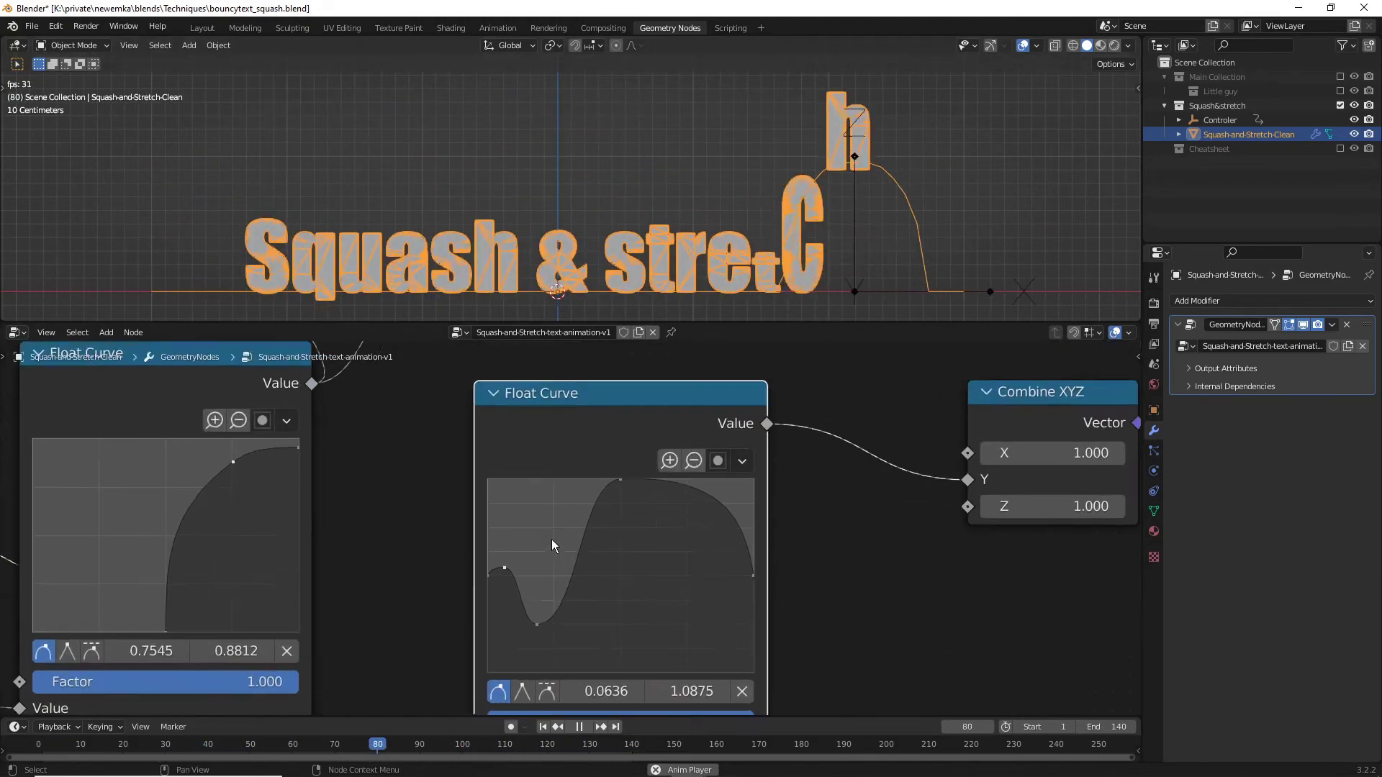
left_click_drag(505, 569, 511, 569)
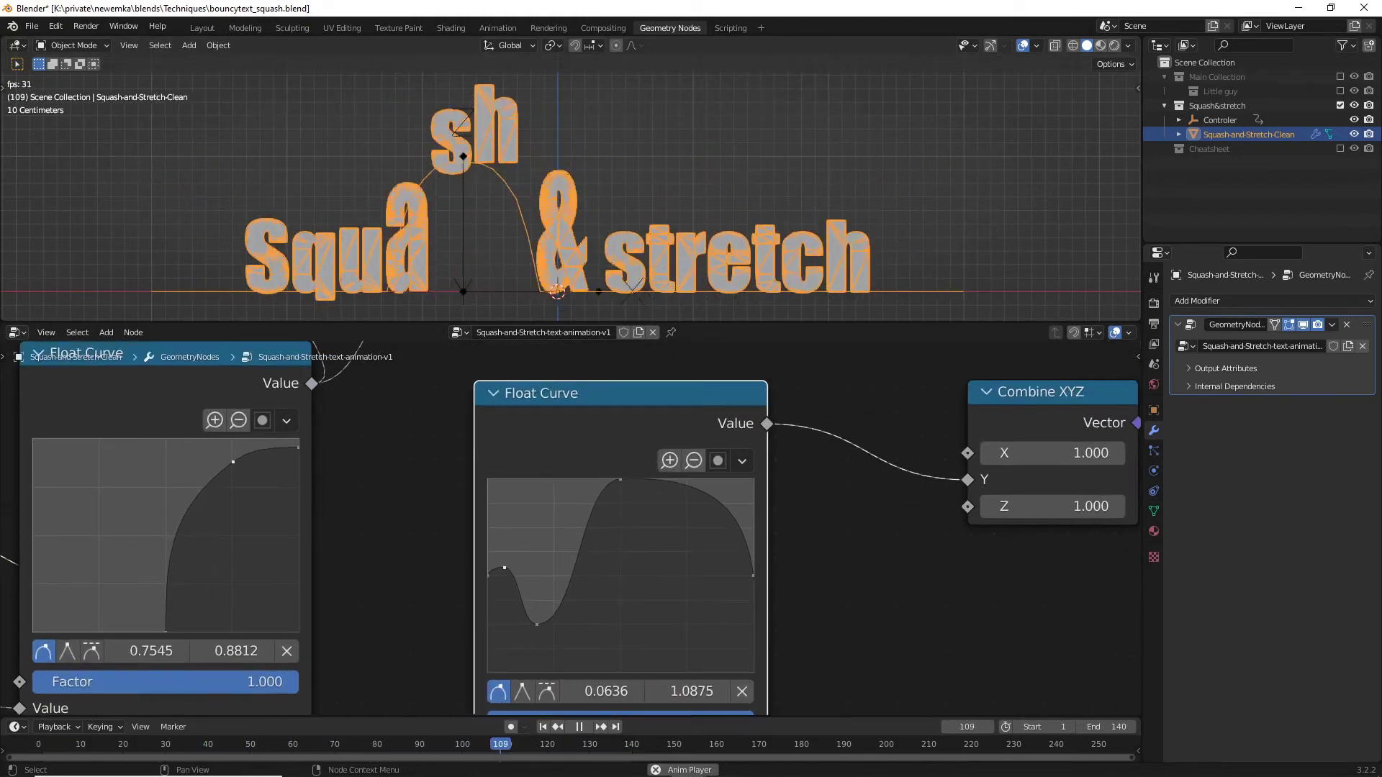
left_click(534, 625)
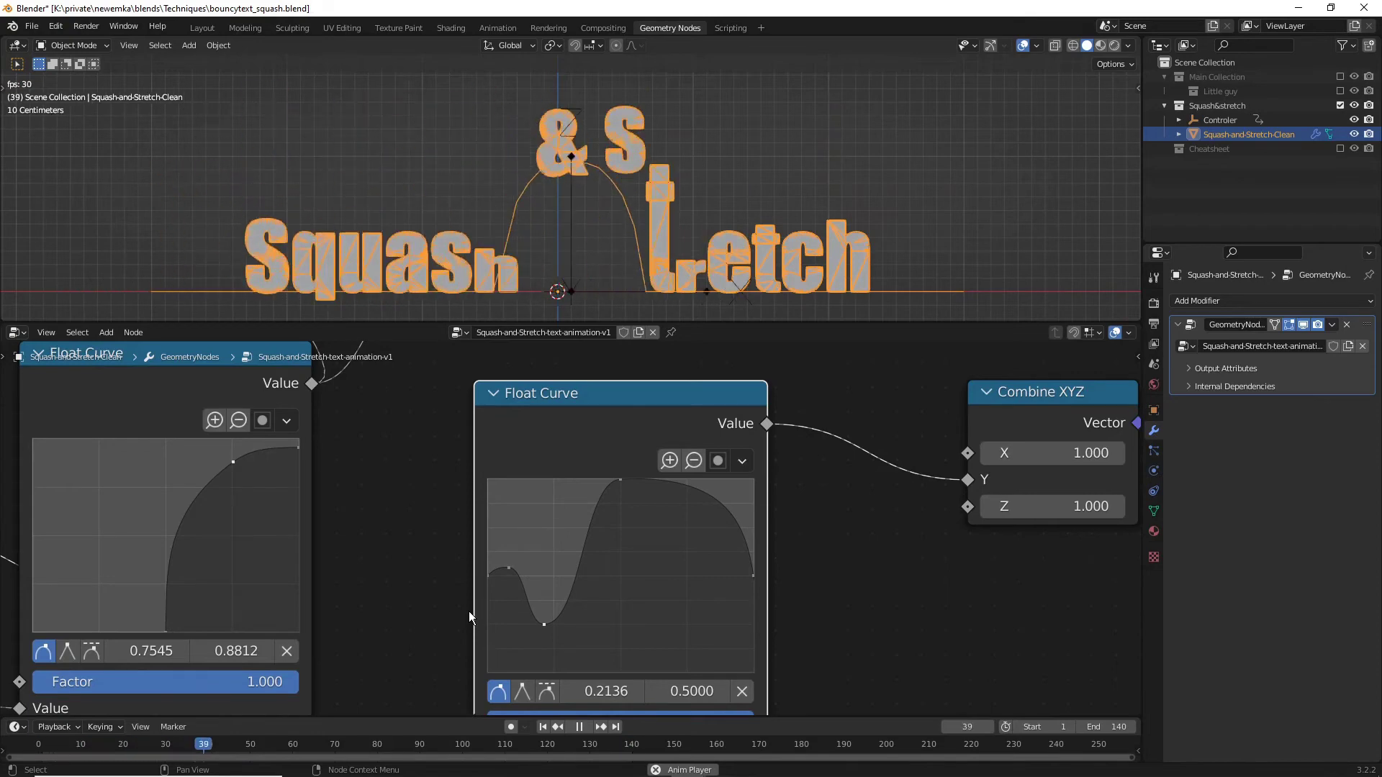
key("space")
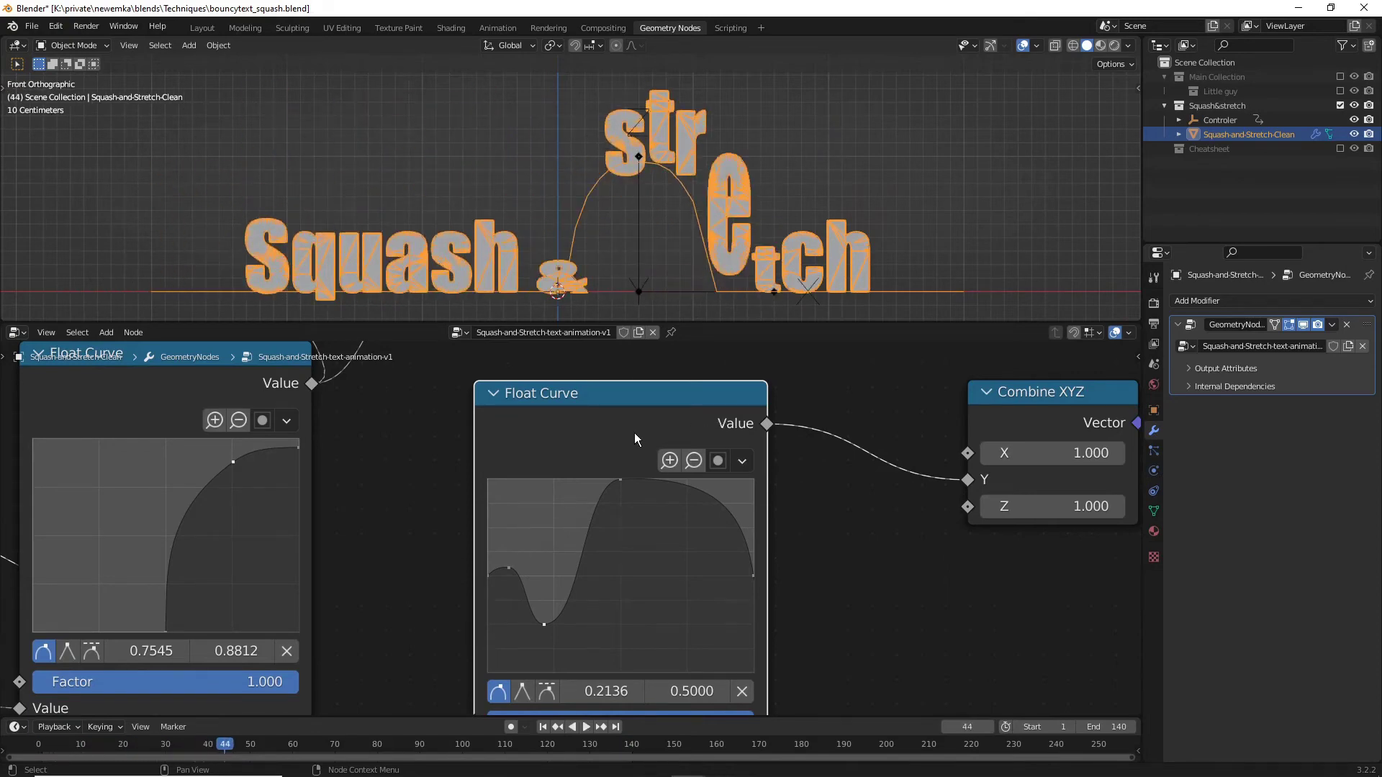
- Raise the second Float Curve's end point to 1.0, 2.0 and scrub the animation back to frame 0
left_click_drag(692, 691, 720, 691)
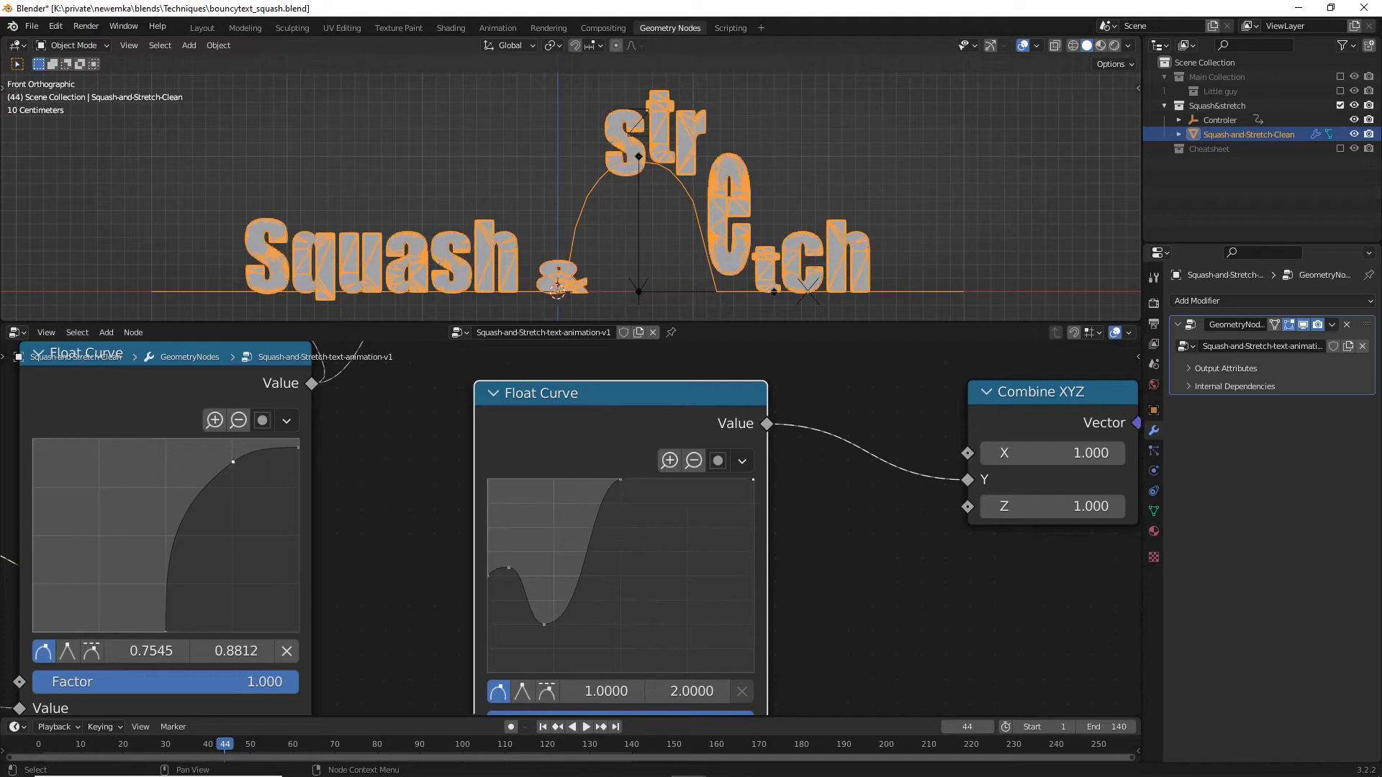
left_click_drag(240, 745, 57, 742)
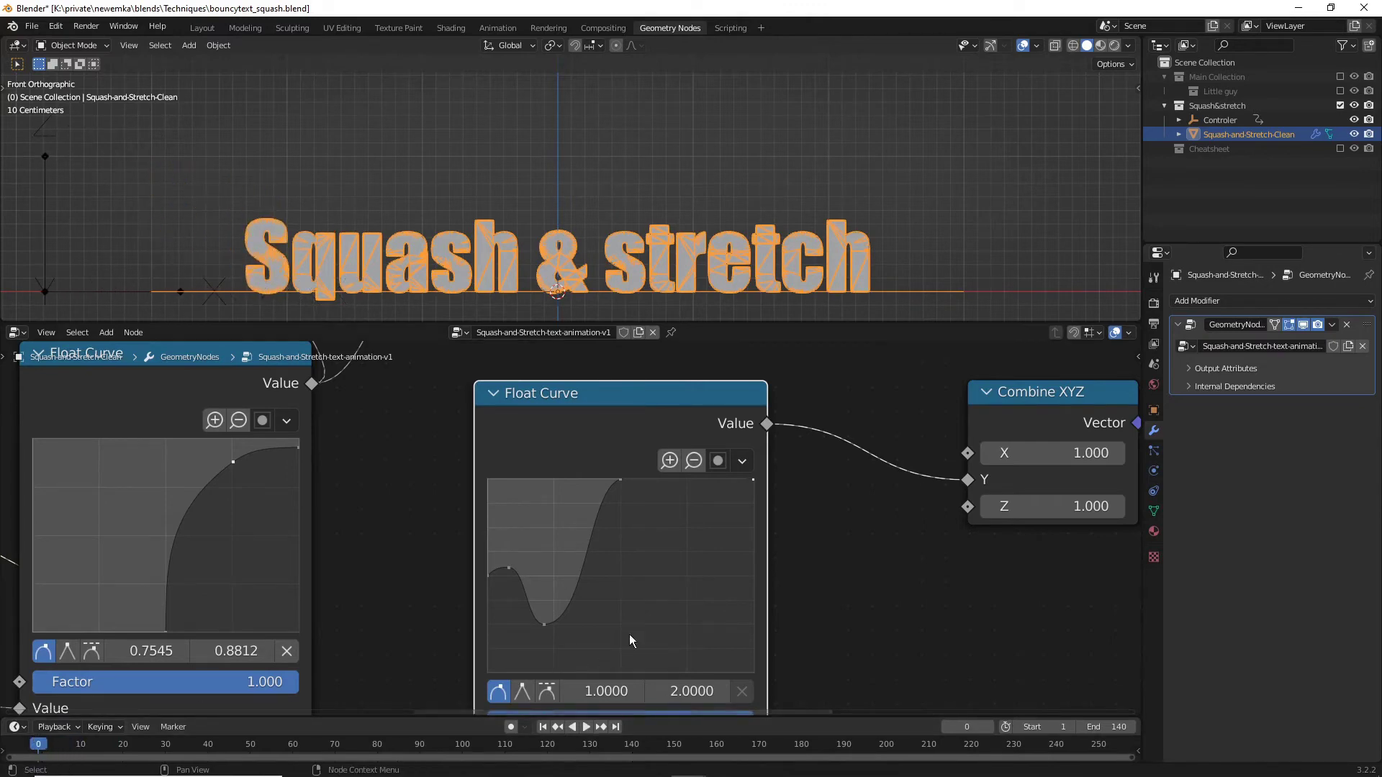
- Move the squash Float Curve node down and add a new Float Curve above it, beside the Combine XYZ node
scroll(841, 544, "down", 2)
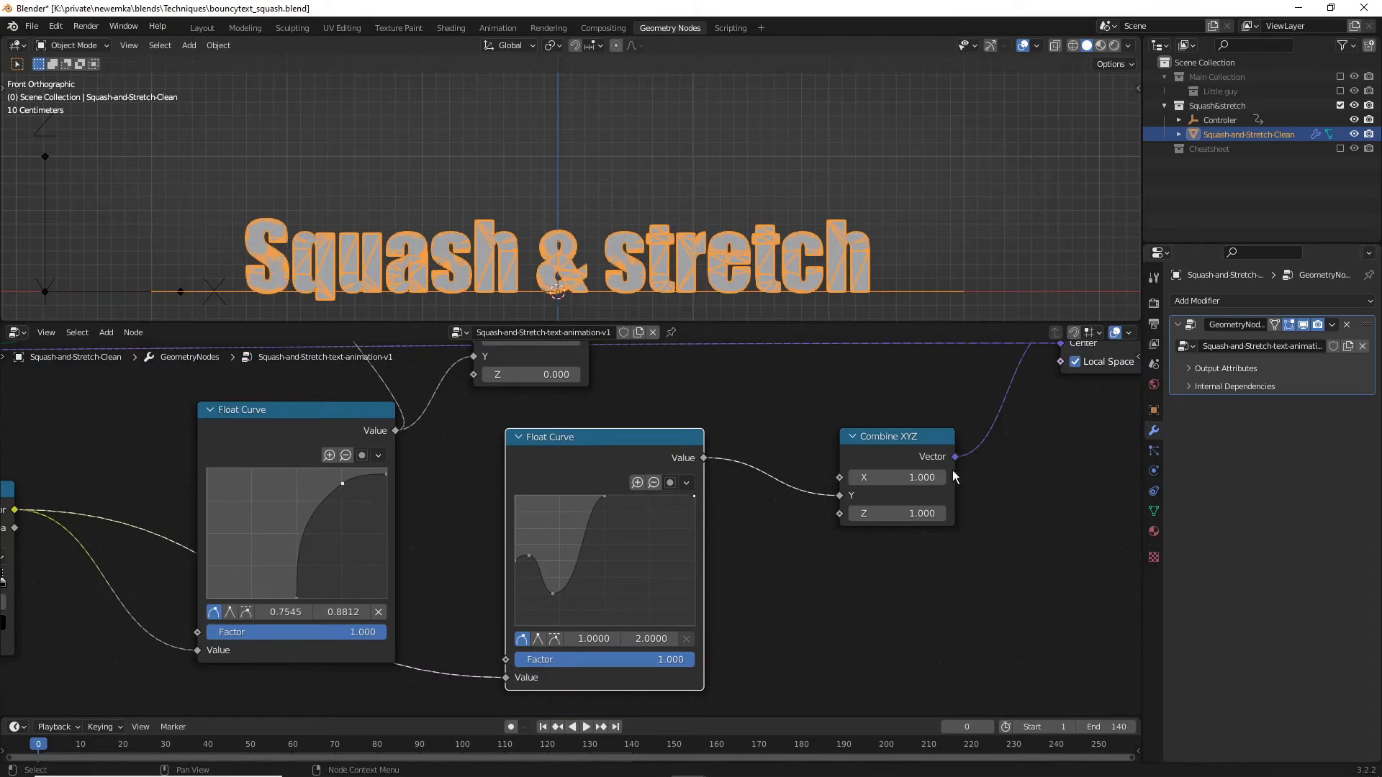
key("g")
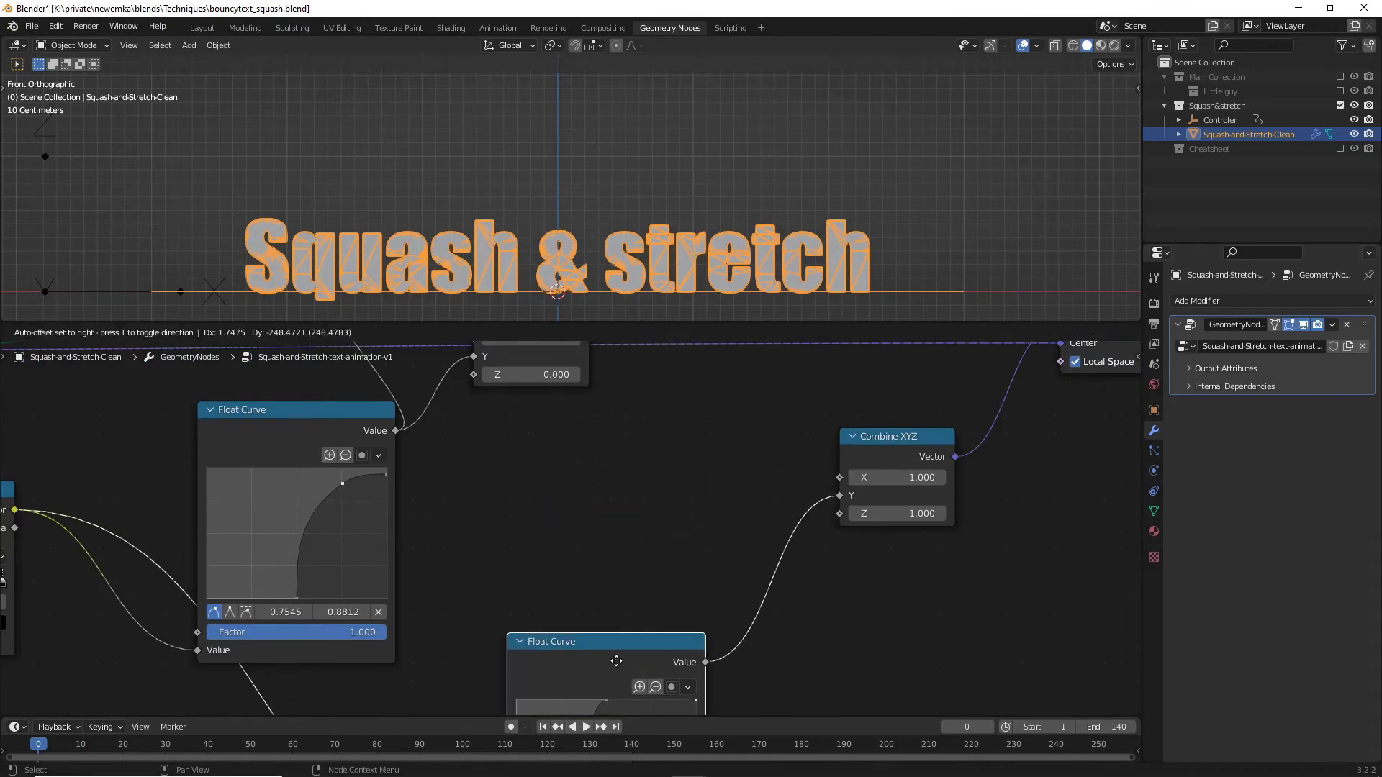
left_click(537, 572)
key("shift+a")
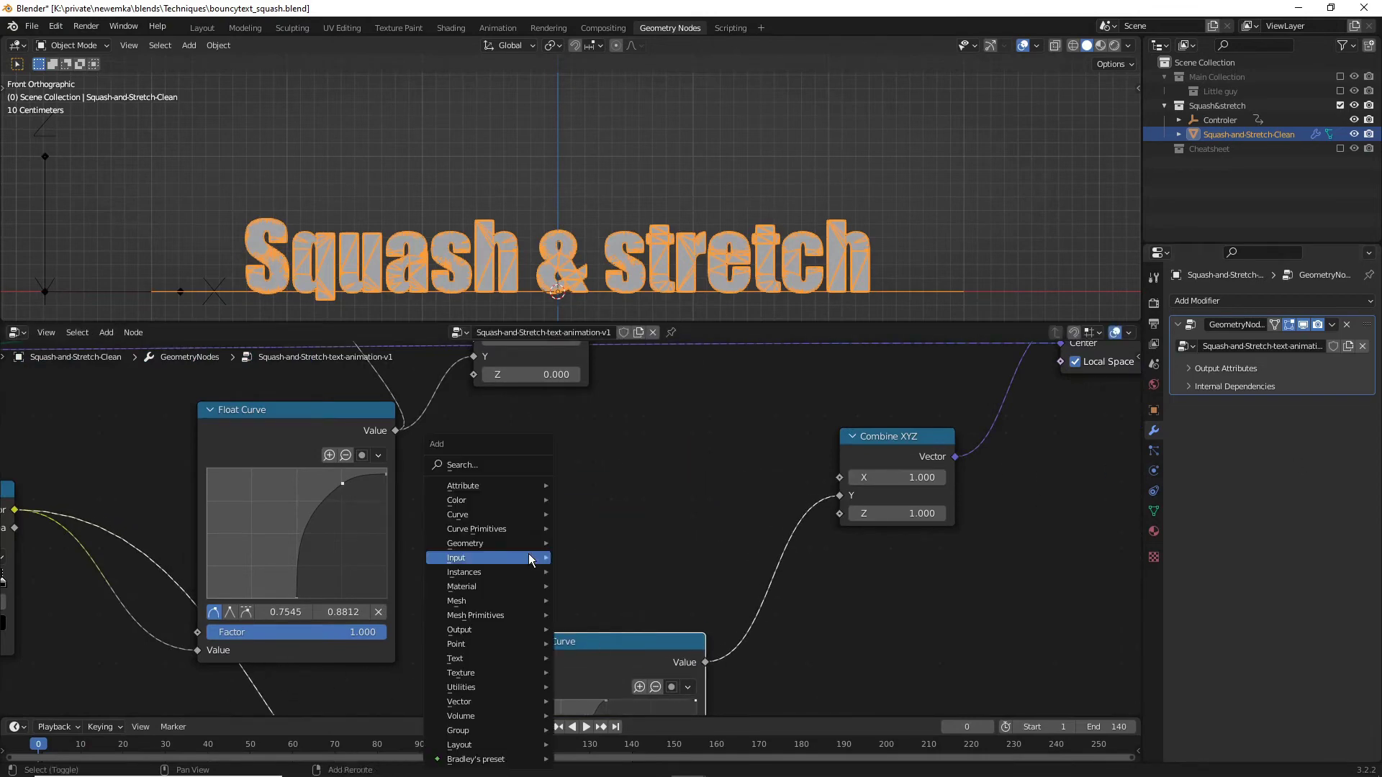
left_click(475, 469)
type("floa")
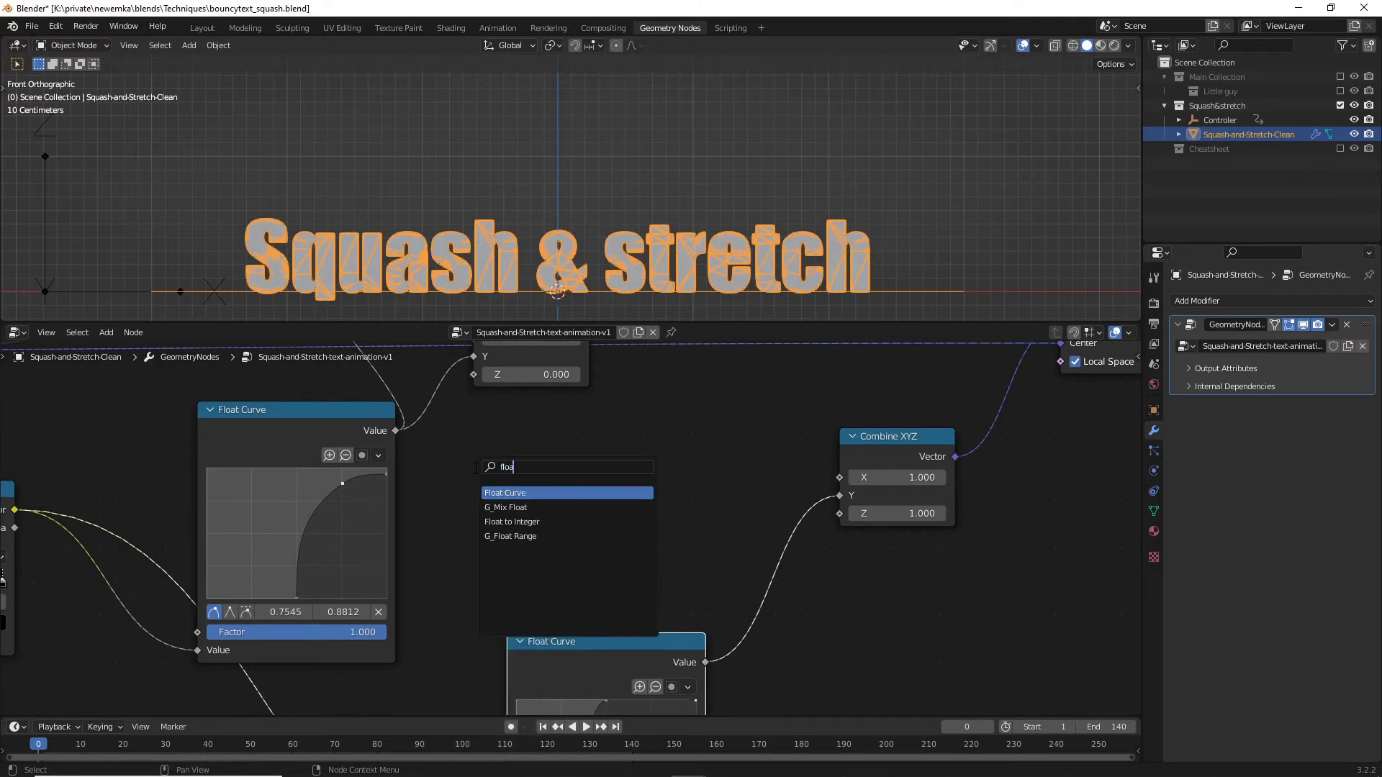
left_click(518, 492)
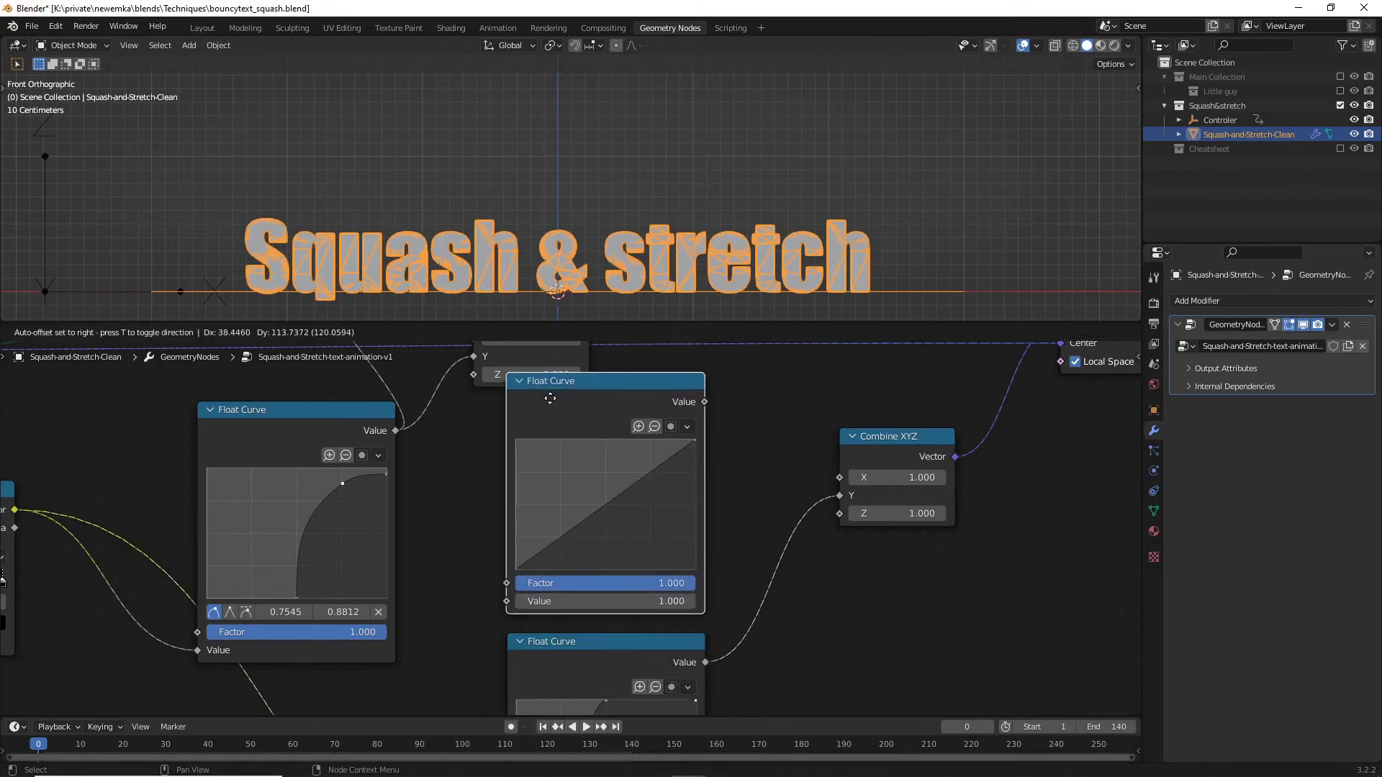
left_click(550, 408)
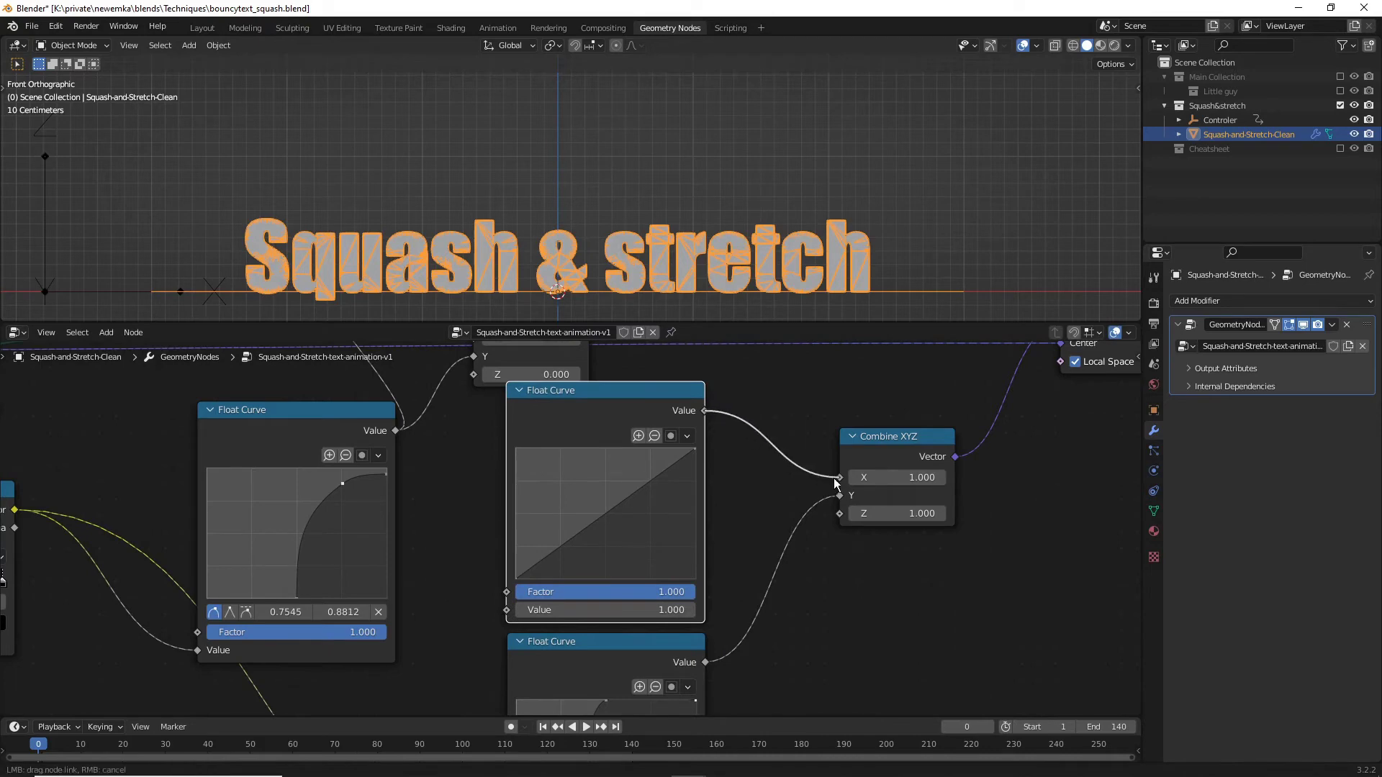
- Connect the new Float Curve's output to the X of Combine XYZ and feed its Value from the Color output
left_click_drag(836, 481, 837, 479)
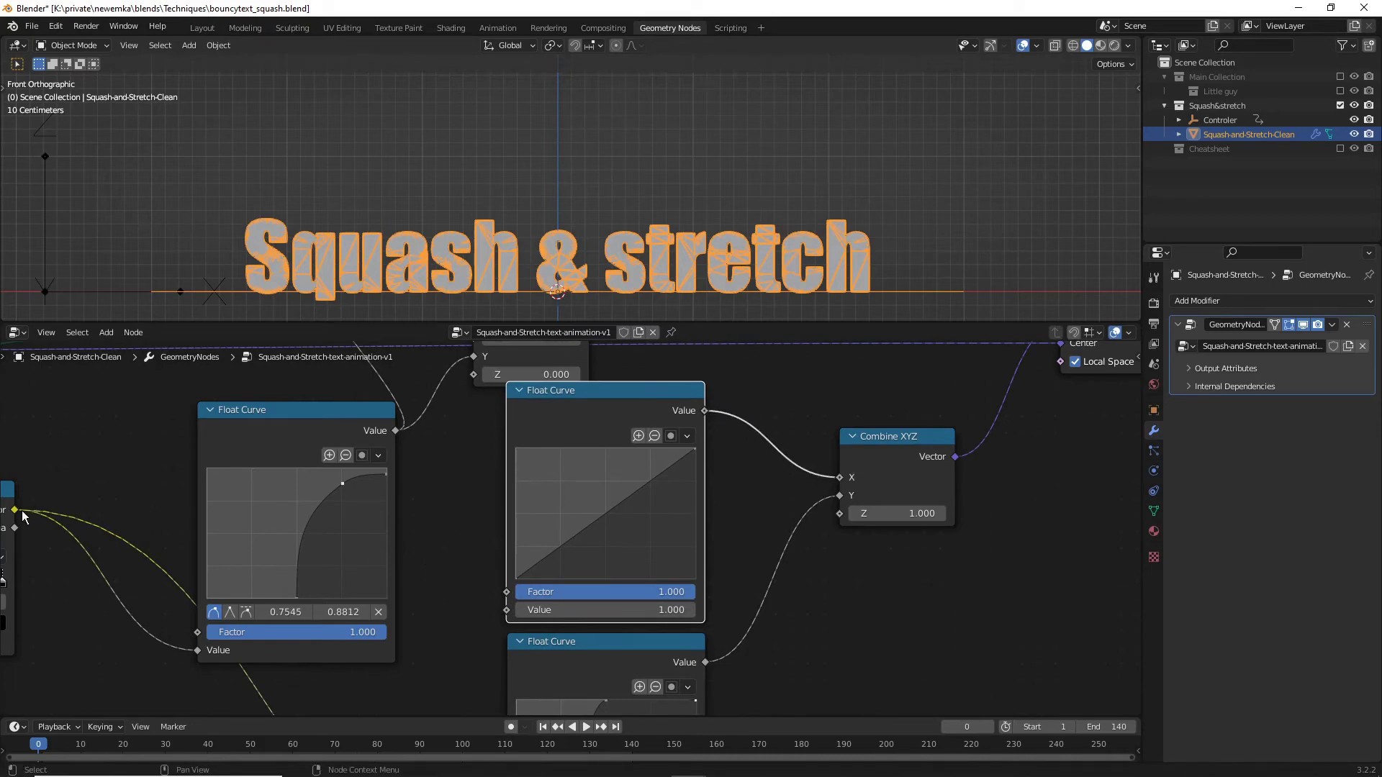
left_click_drag(22, 516, 260, 553)
left_click_drag(489, 606, 506, 612)
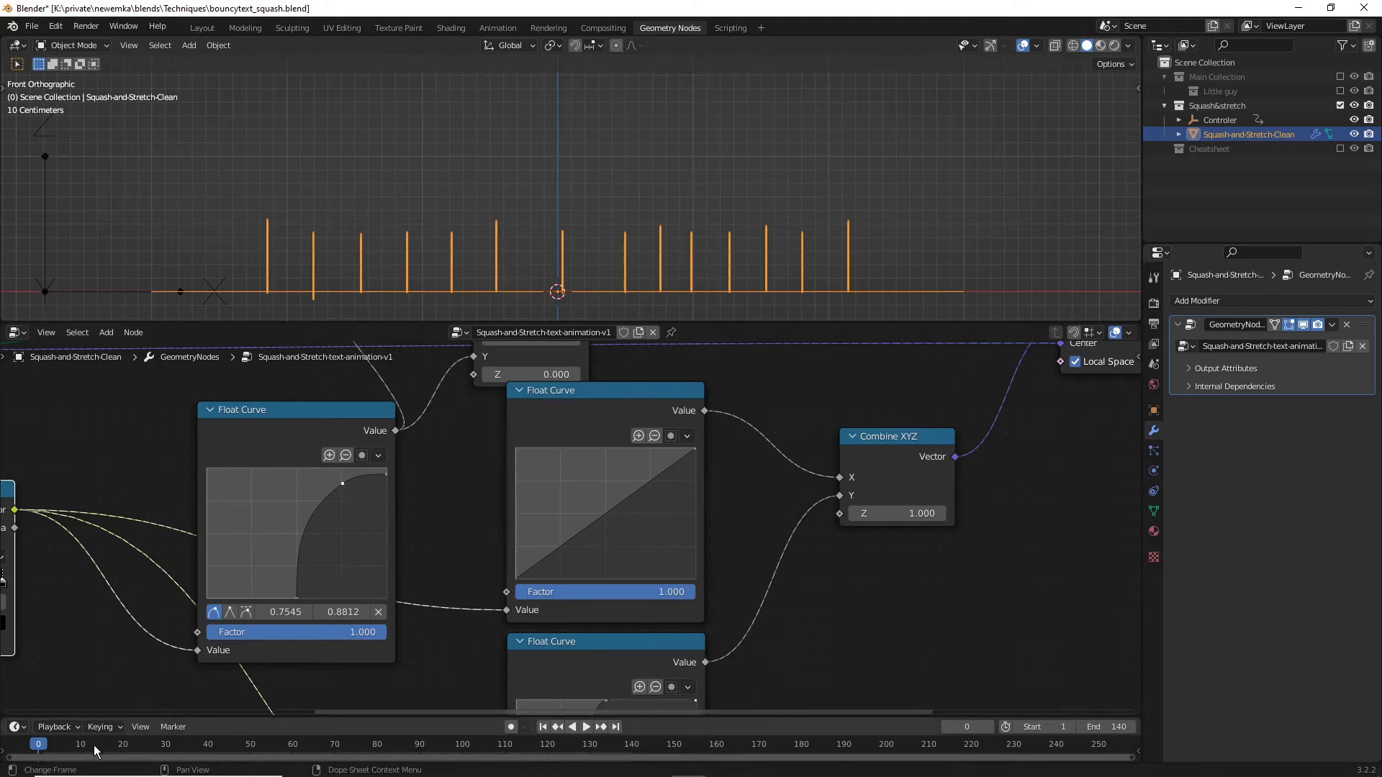
mouse_move(52, 749)
left_mouse_down()
mouse_move(104, 749)
mouse_move(34, 748)
left_mouse_up()
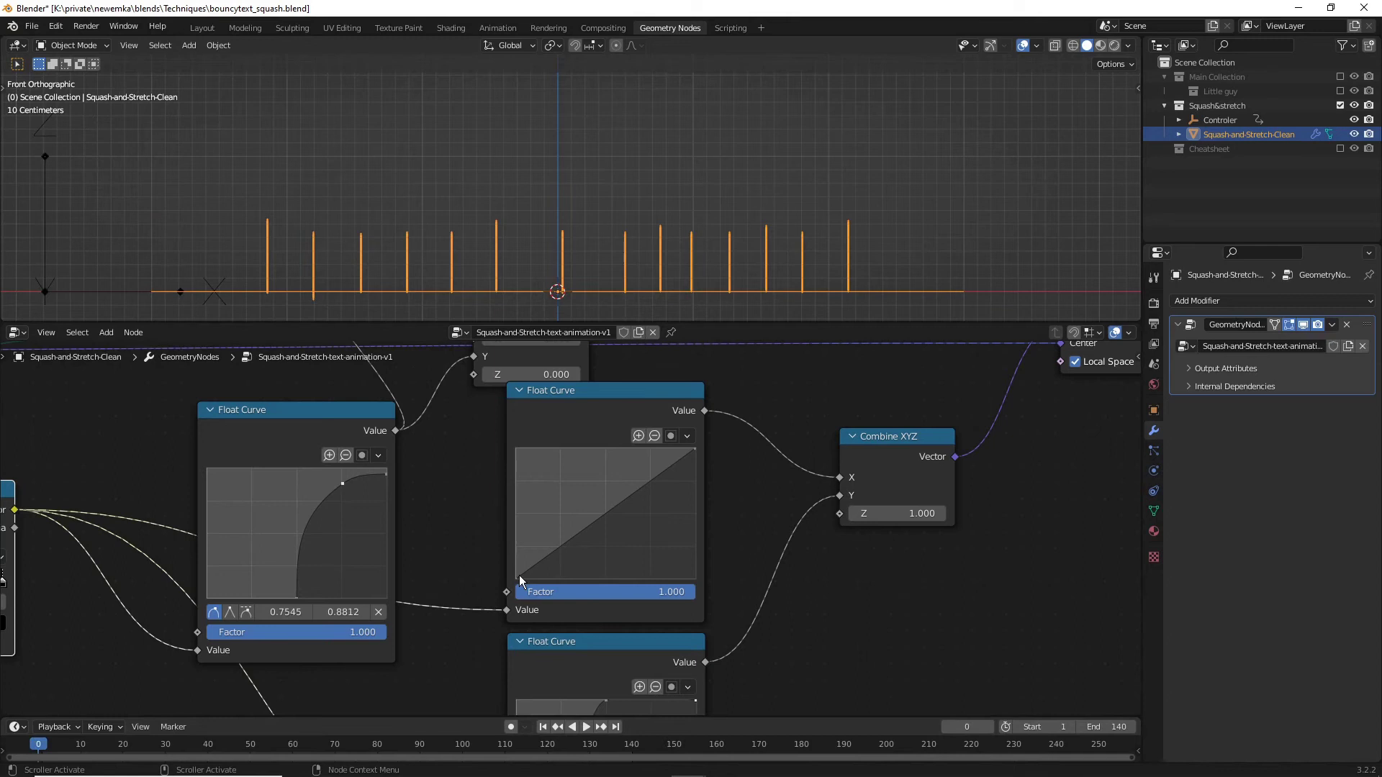
- Raise the new X Float Curve's start point to 0.0, 1.0 and scrub through the first frames
left_click_drag(519, 576, 517, 449)
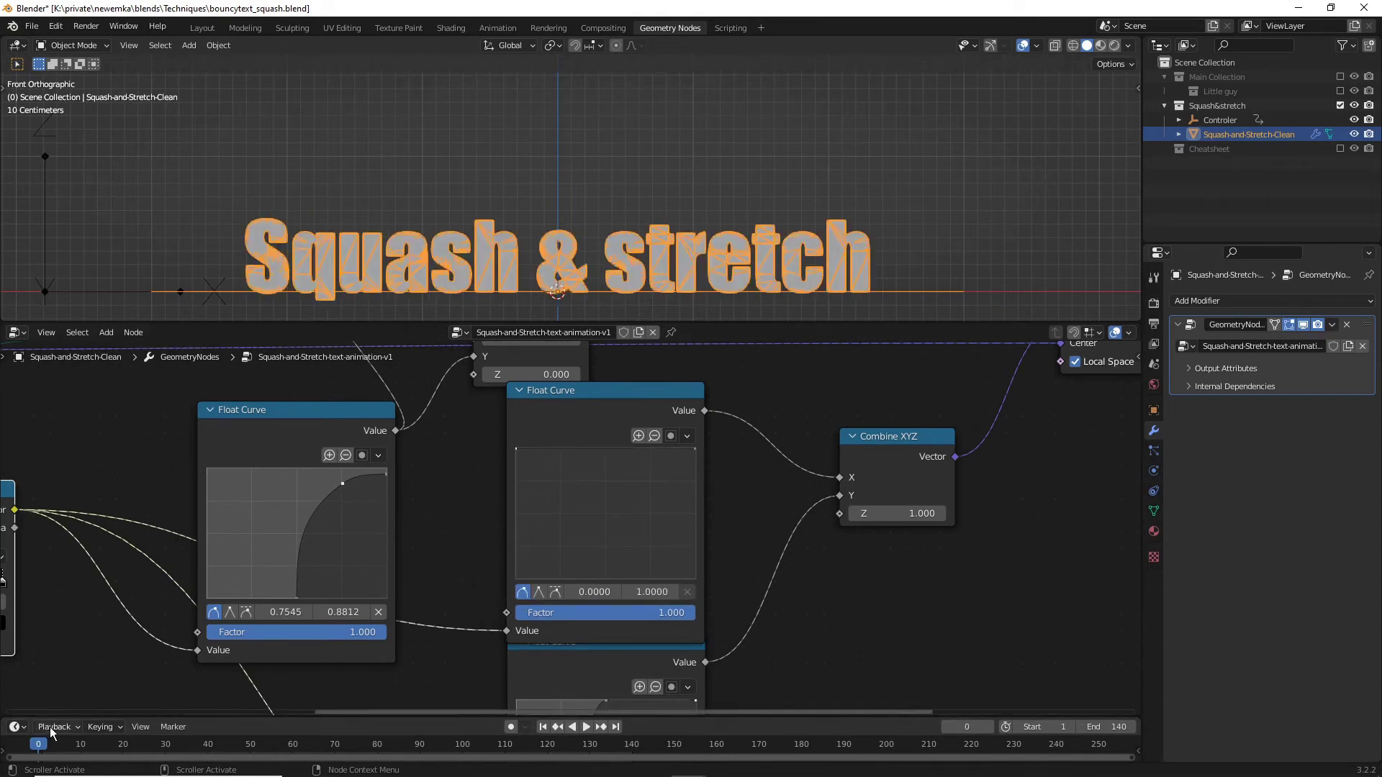
key("space")
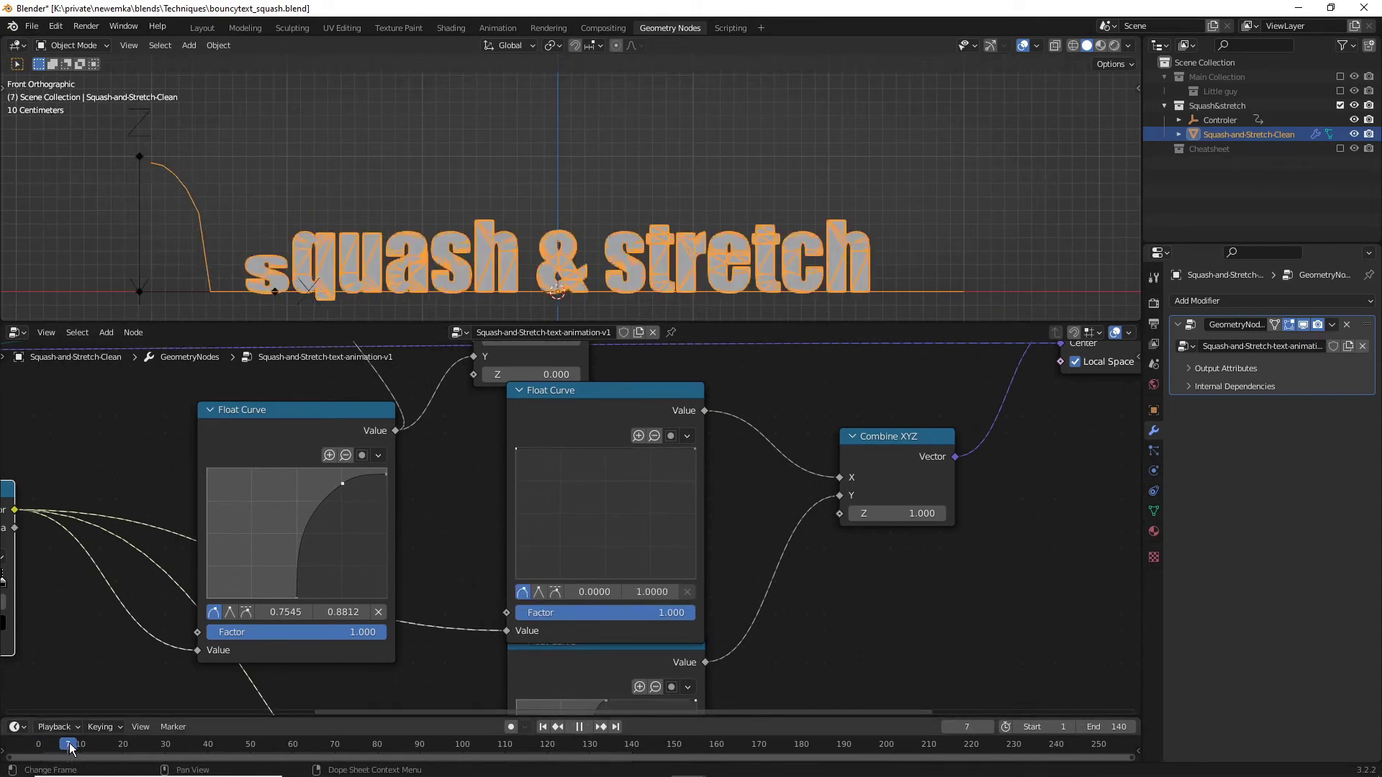
left_click_drag(69, 749, 56, 749)
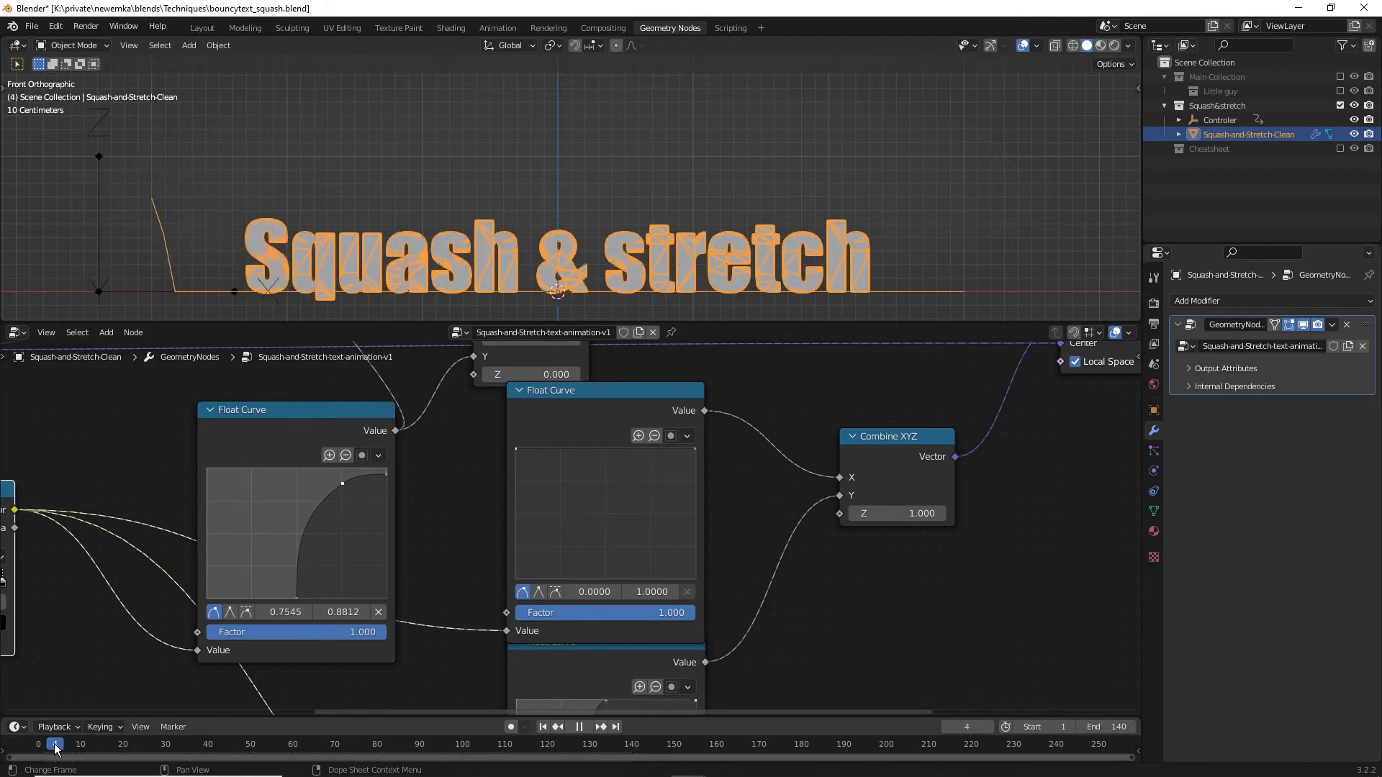
key("space")
- Set the X Float Curve's clipping Max Y to 2.00, reset its curve view and return the animation to frame 0
left_click(671, 436)
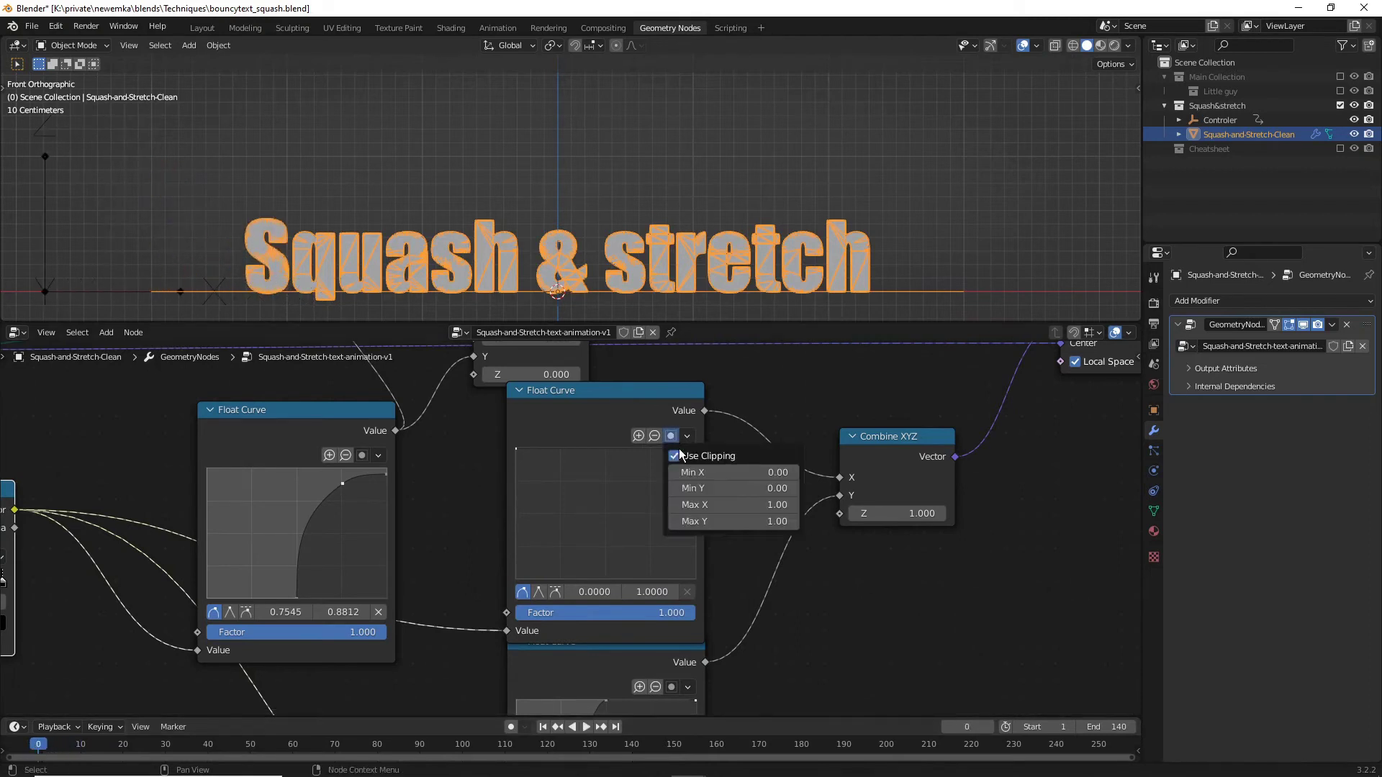
left_click(747, 524)
key("Return")
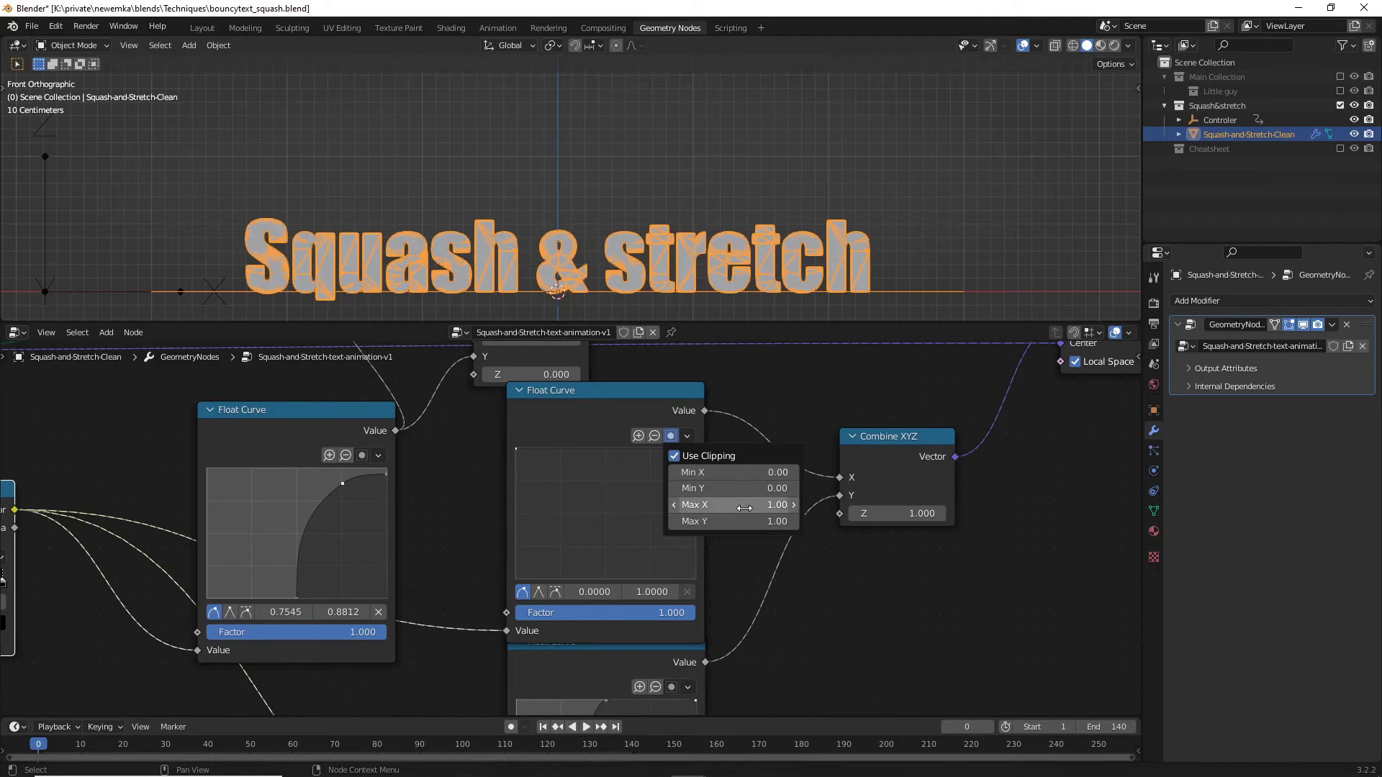
left_click_drag(744, 508, 744, 508)
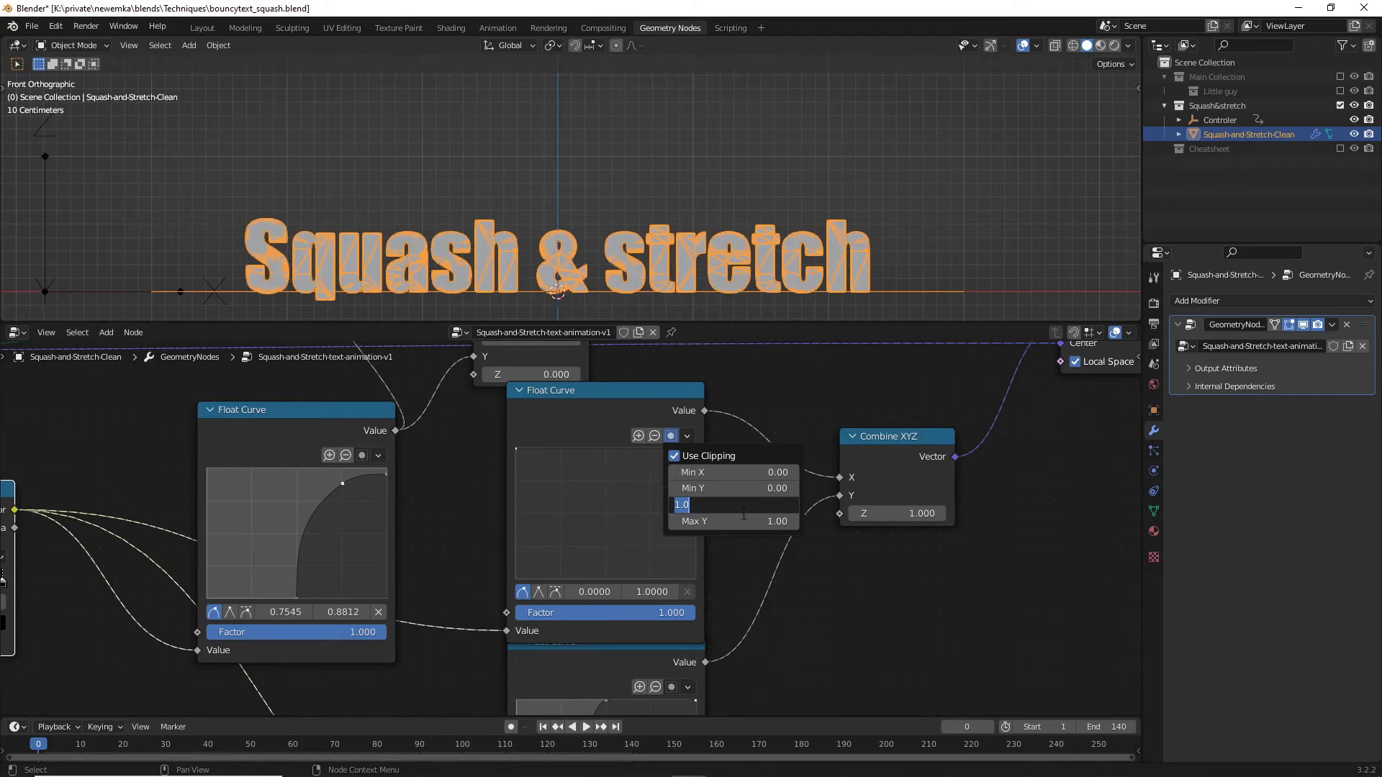
left_click(739, 520)
type("2")
key("Return")
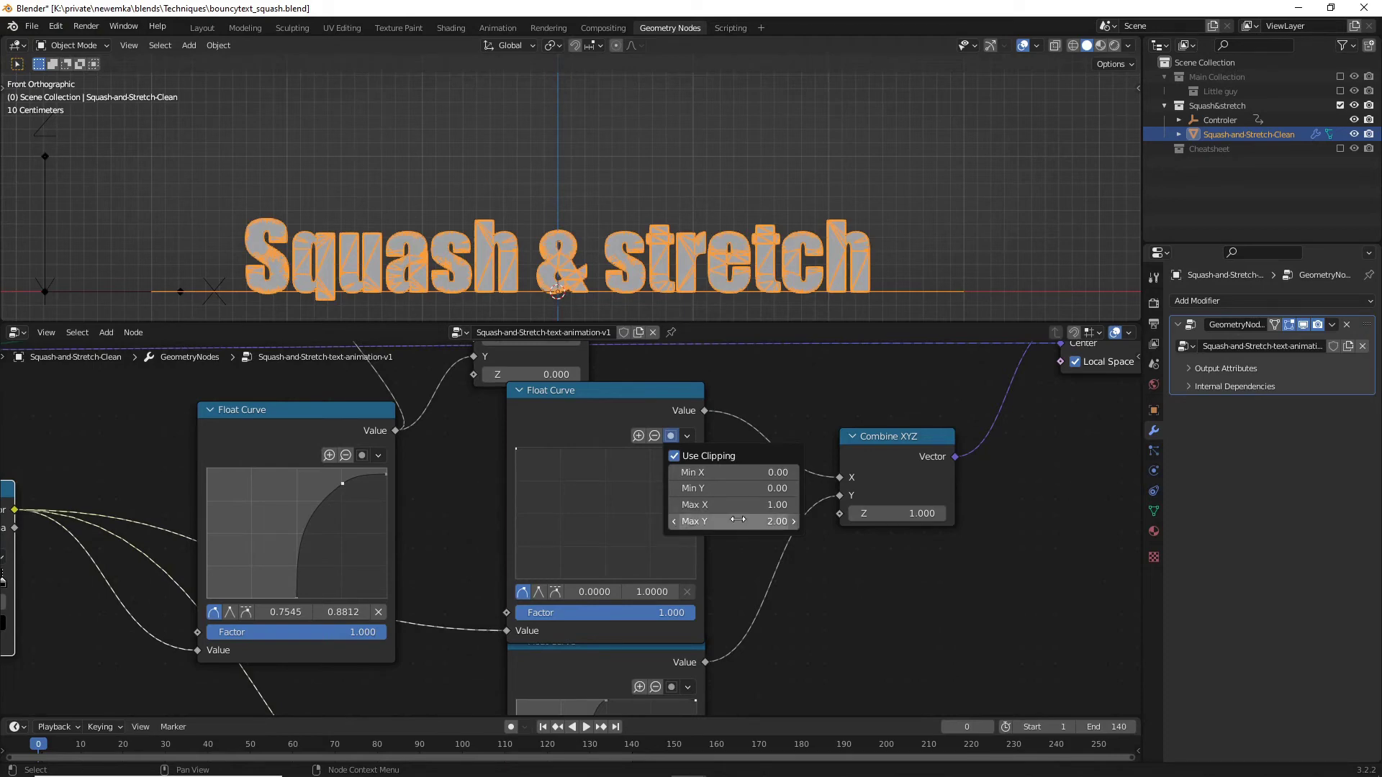
left_click(688, 435)
left_click(727, 451)
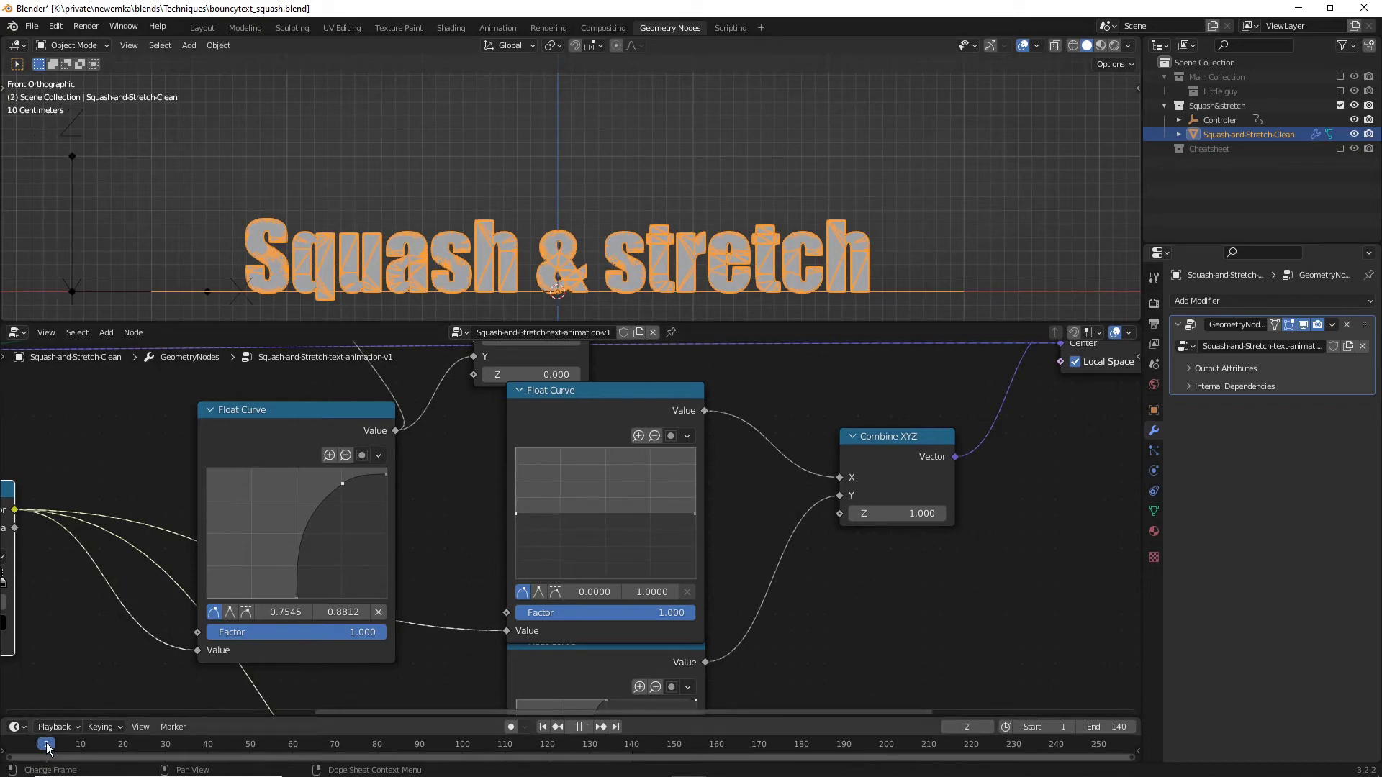
mouse_move(55, 749)
left_mouse_down()
mouse_move(72, 751)
mouse_move(25, 751)
mouse_move(38, 751)
left_mouse_up()
- Add a point to the X Float Curve at about 0.08, 1.00, matching the Y Float Curve's first inner point
middle_click_drag(807, 629, 818, 495)
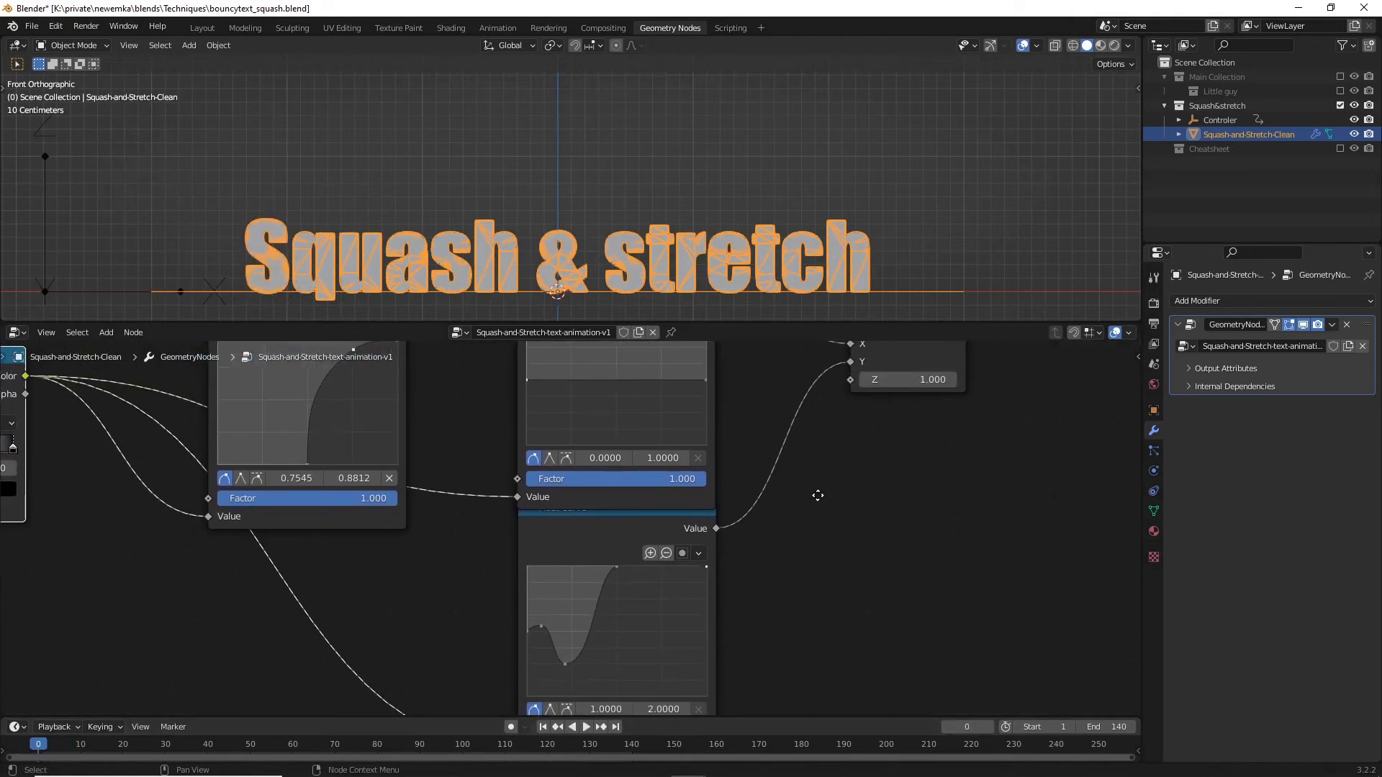
left_click(541, 627)
scroll(769, 658, "down", 1, "shift")
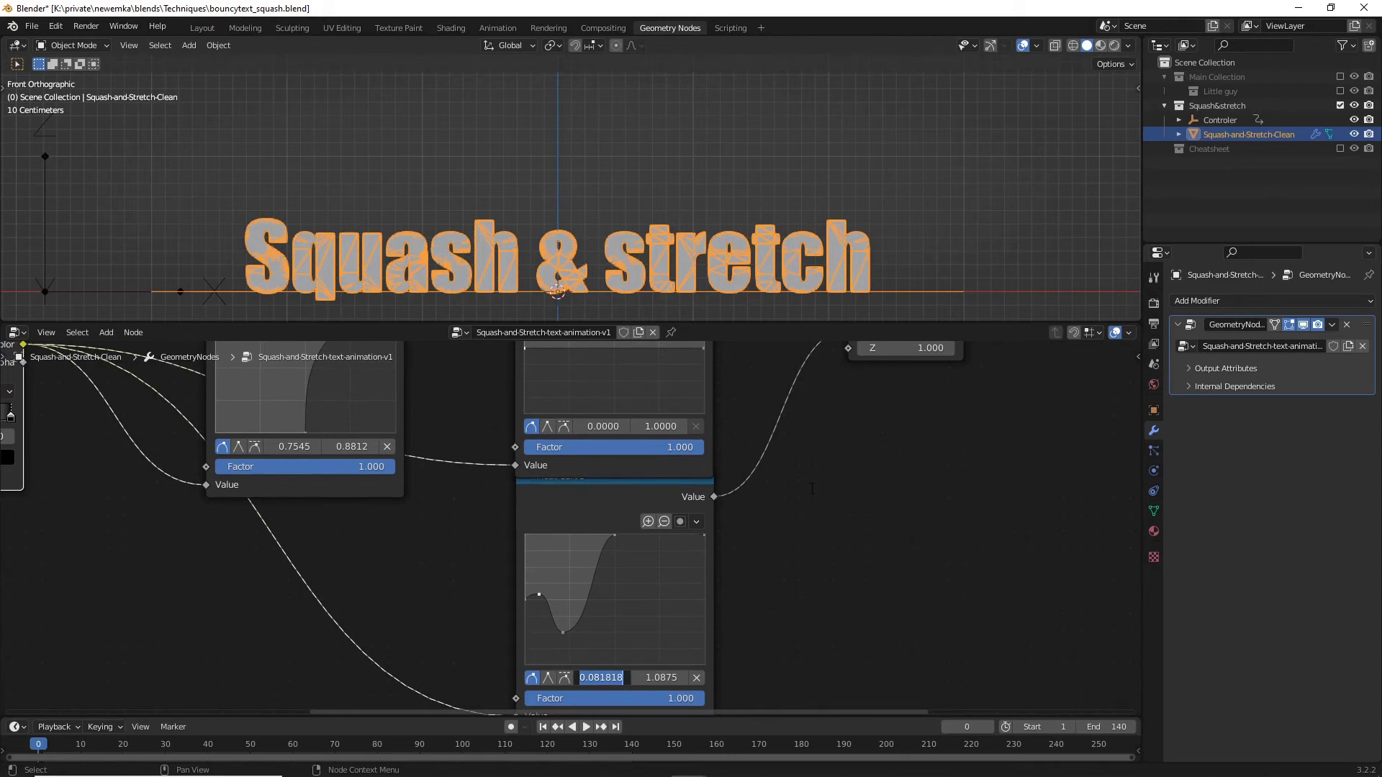
key("Escape")
middle_click_drag(796, 518, 798, 553)
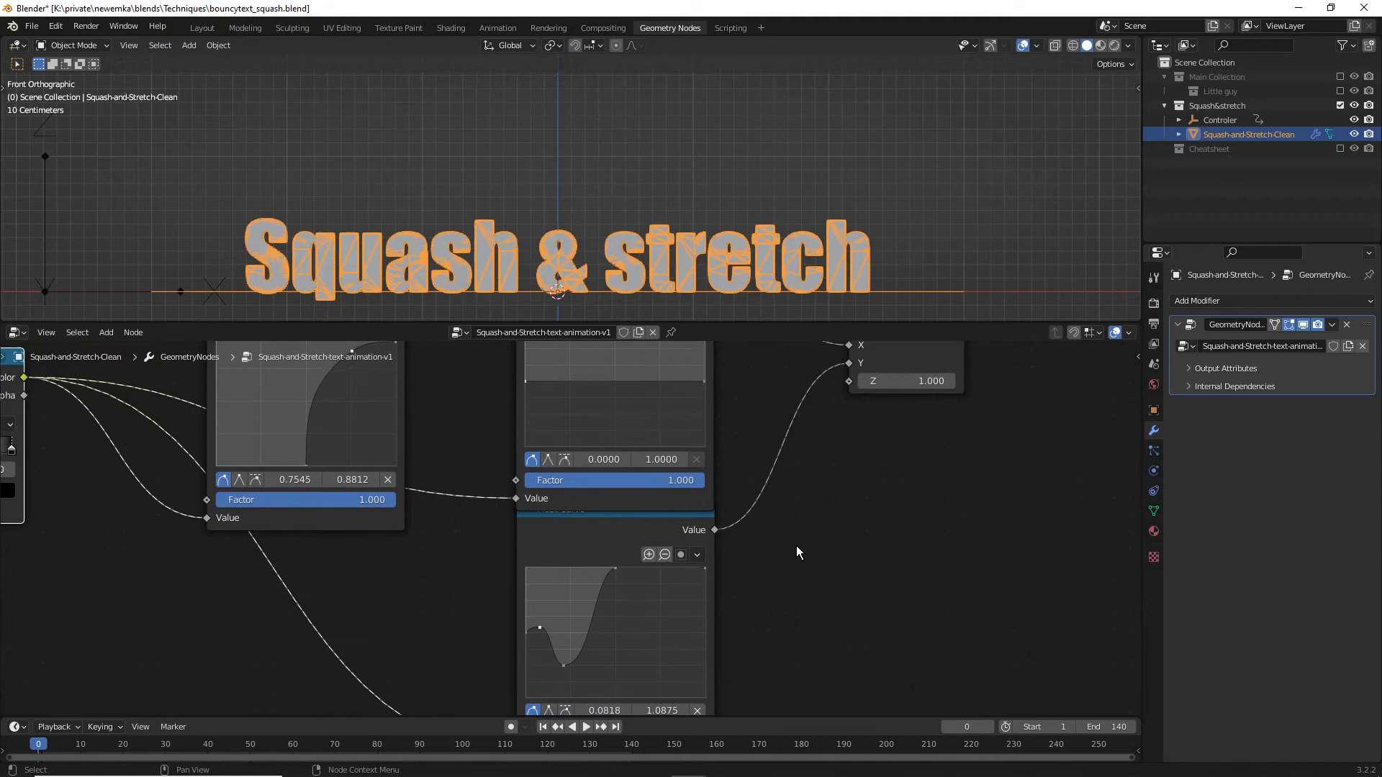
left_click_drag(545, 383, 539, 381)
- Add a second inner point to the X Float Curve at about 0.20, 1.00, near the Y Float Curve's dip position
left_click(564, 666)
scroll(720, 652, "down", 1, "shift")
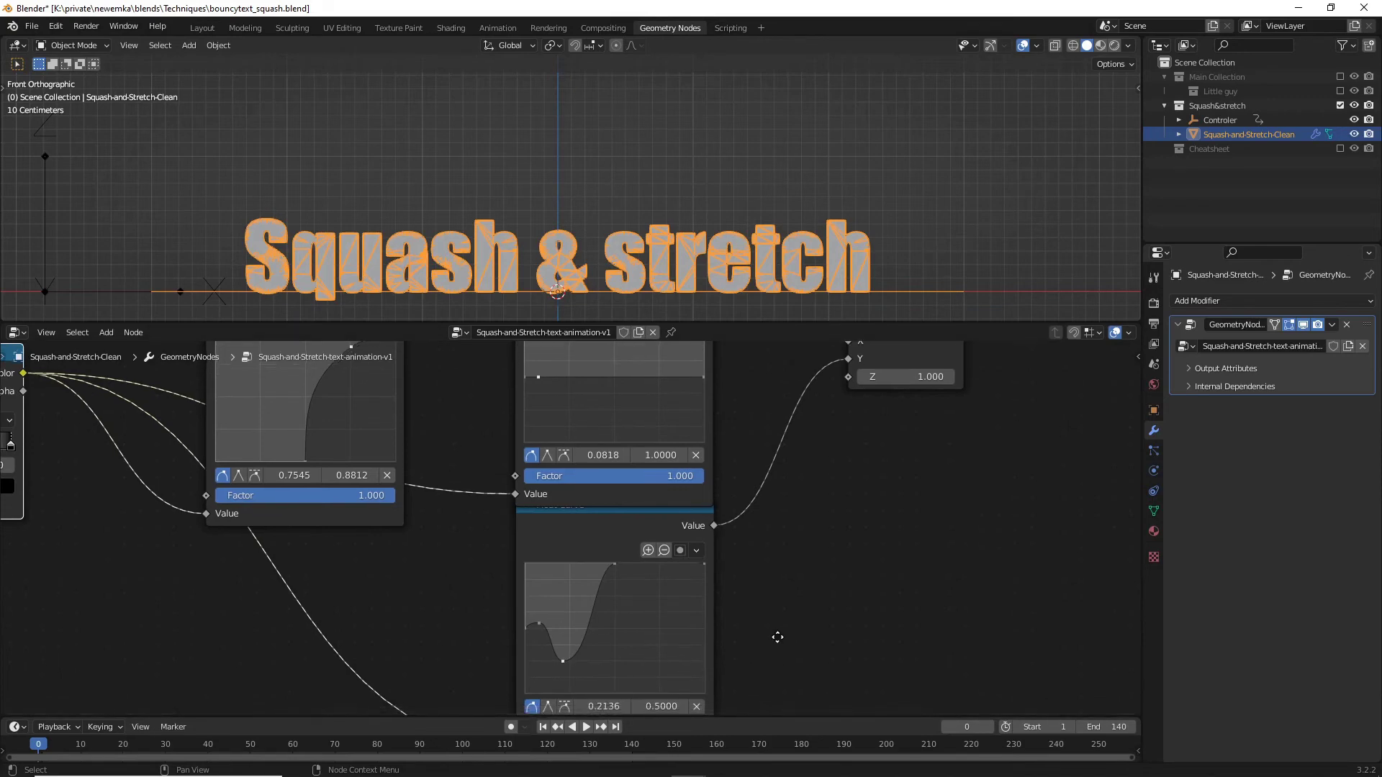
left_click_drag(563, 382, 558, 375)
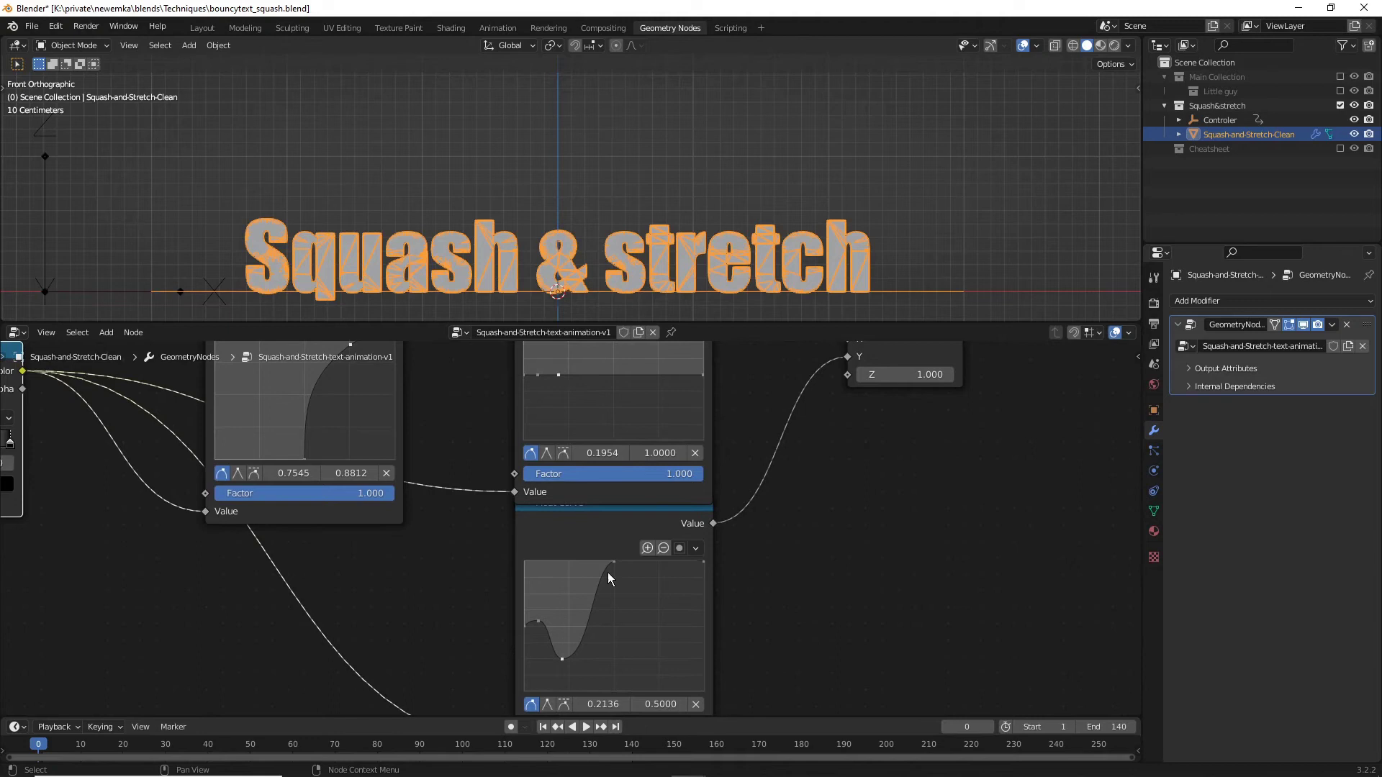
- Set the X position of both the Y Float Curve's dip point and the X Float Curve's second inner point to 0.21
scroll(608, 576, "down", 1, "shift")
left_click(601, 701)
key("BackSpace")
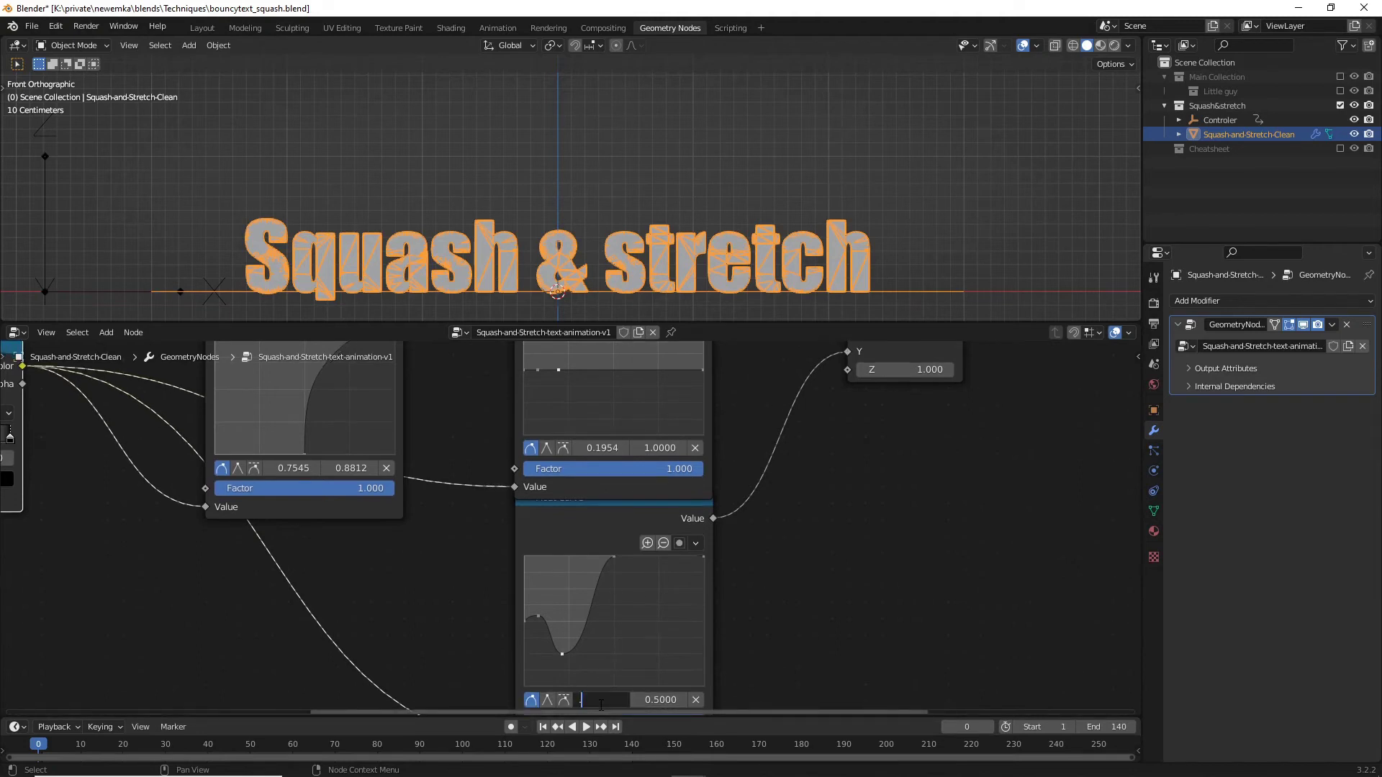
type(".21")
key("Return")
left_click(601, 448)
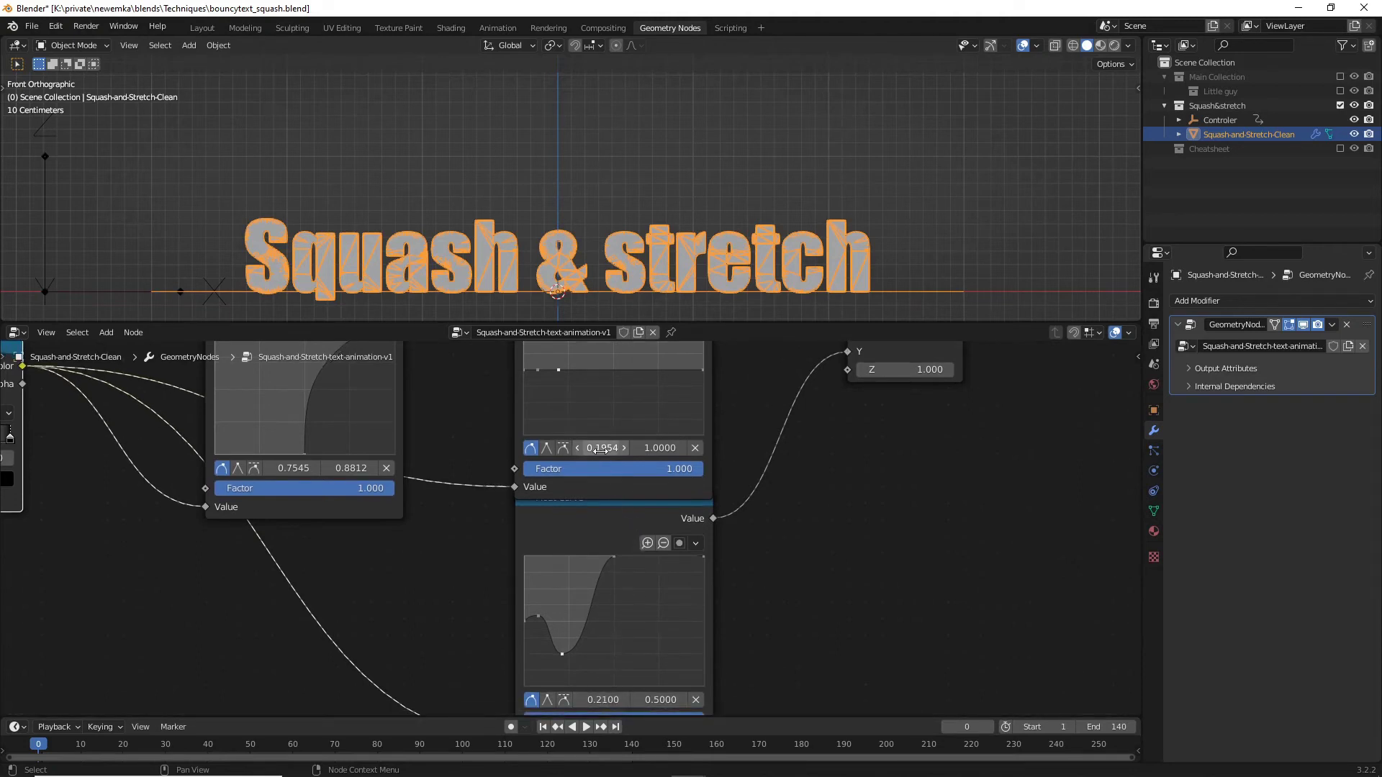
key("BackSpace")
key("Return")
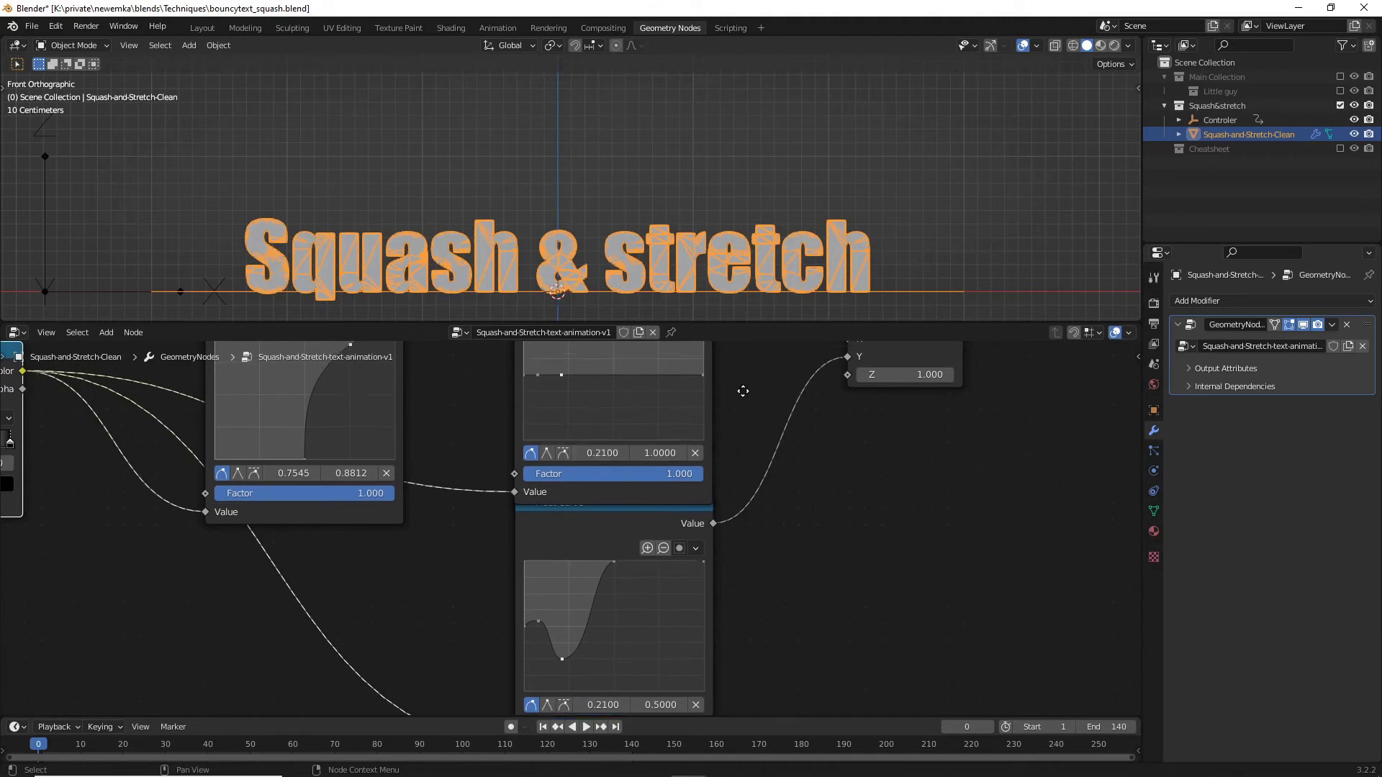
- Raise the X Float Curve's second inner point to about 0.21, 1.51 and add another point at 0.5, 1.0
middle_click_drag(702, 391, 704, 437)
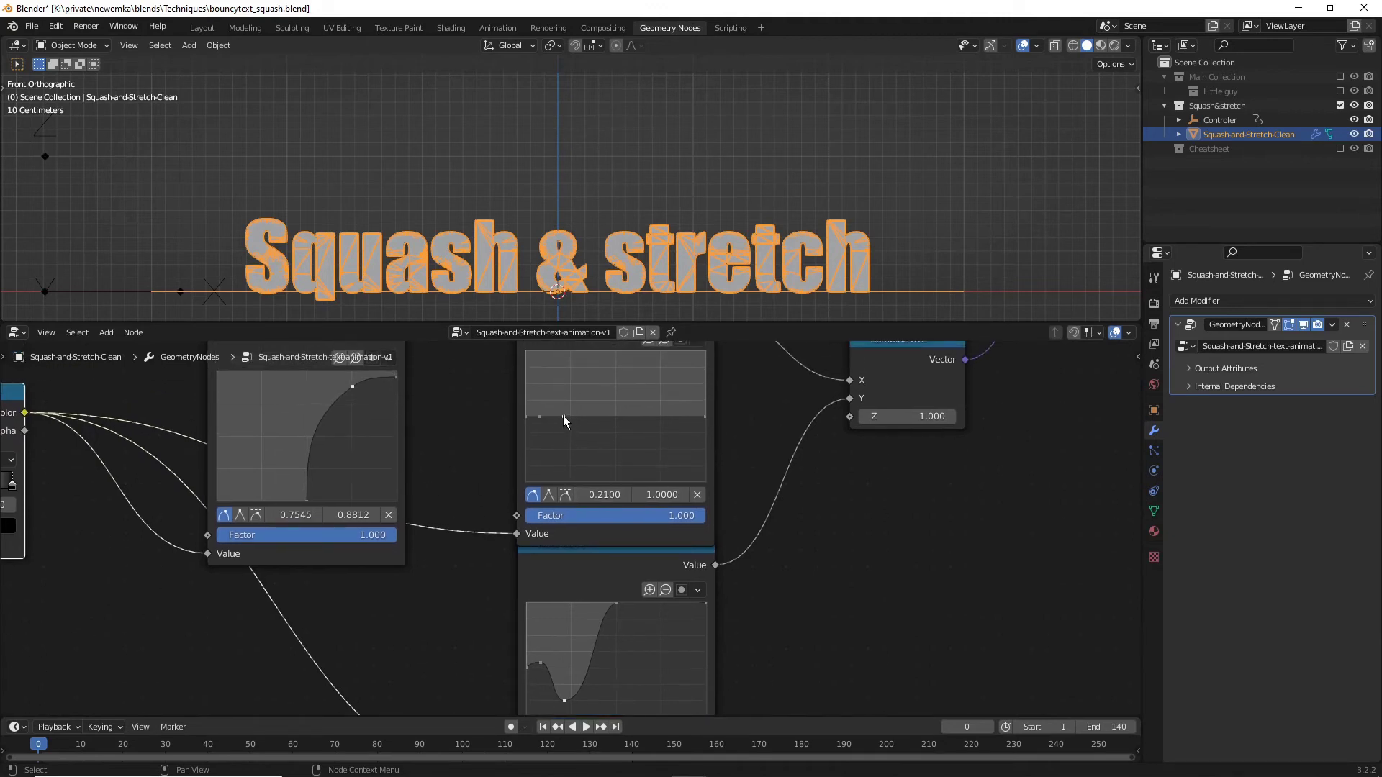
left_click_drag(564, 419, 561, 383)
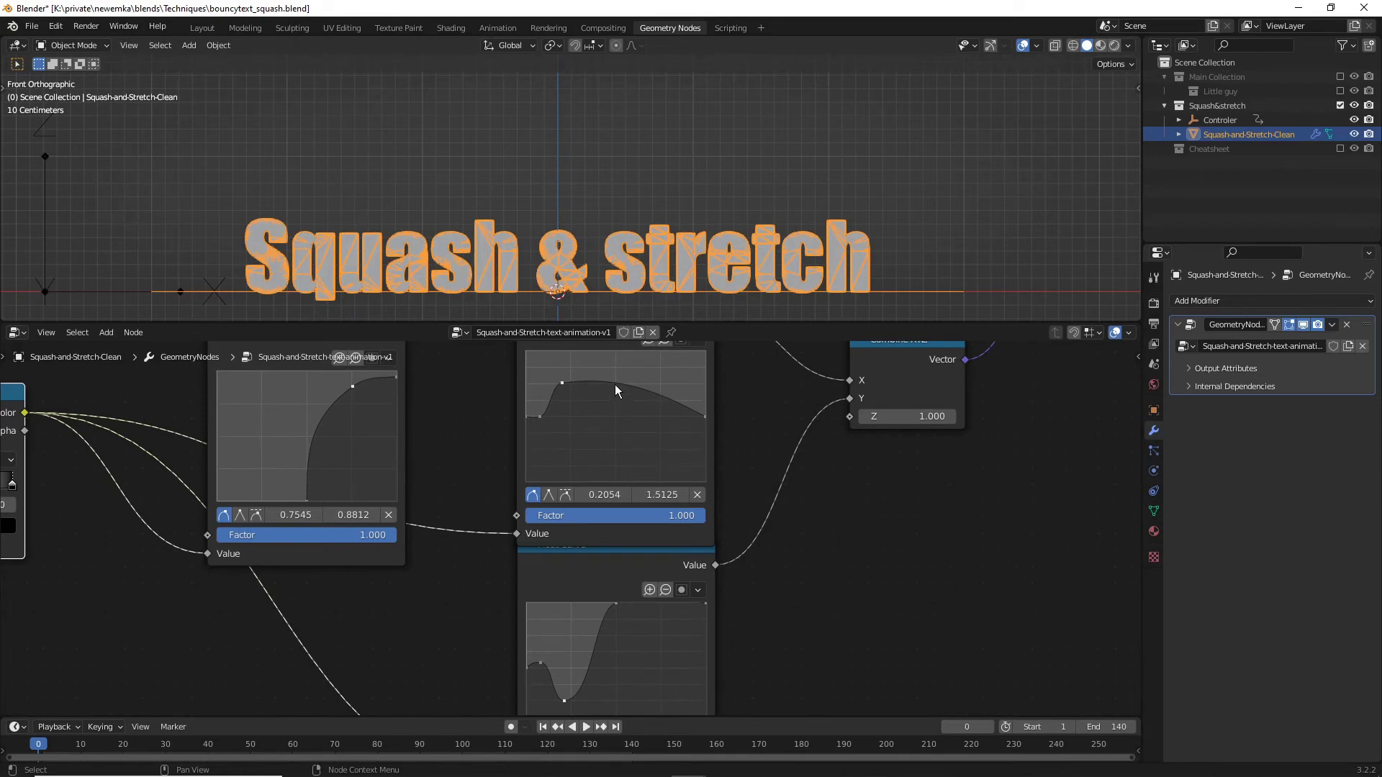
left_click_drag(616, 391, 617, 417)
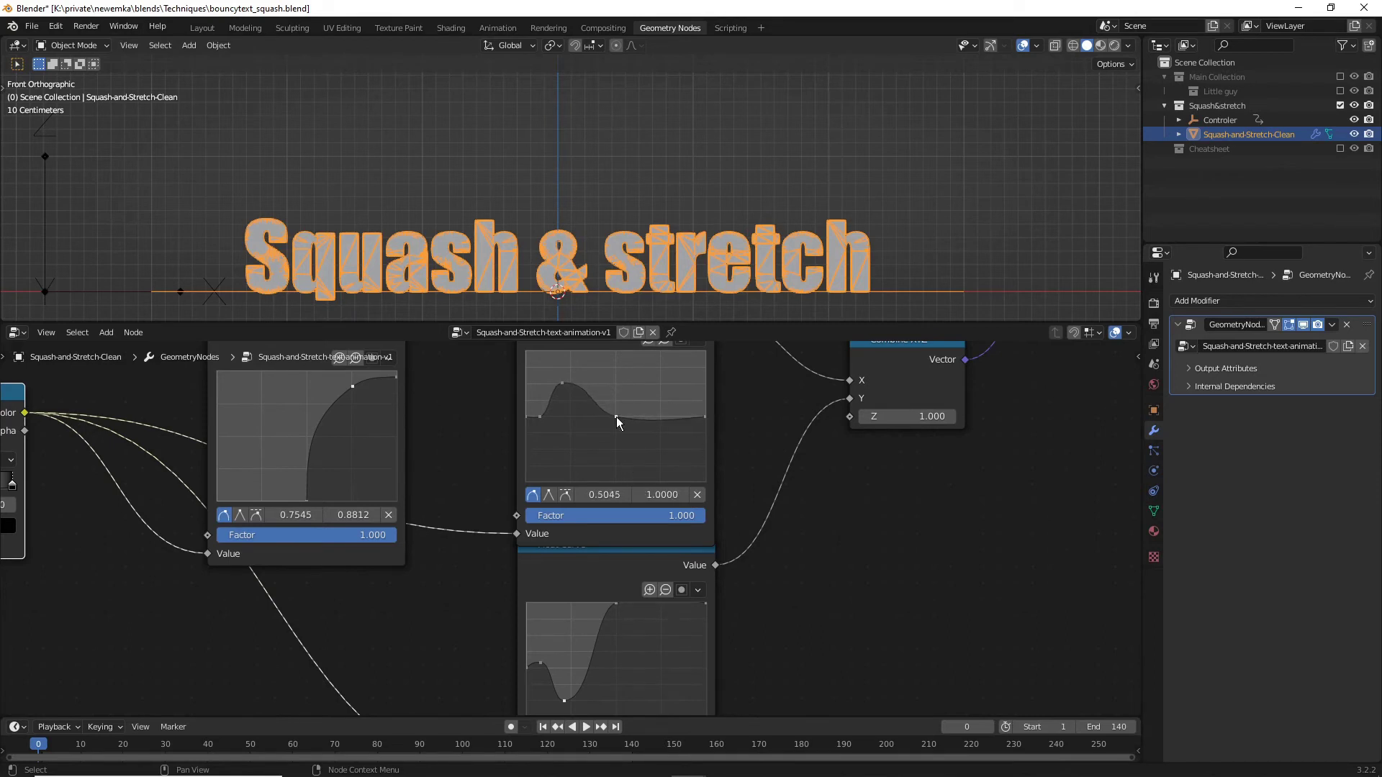
left_click(616, 494)
type(".5")
key("Return")
- Scrub through frames 3 to 9 to examine how the first letter widens and stretches
key("space")
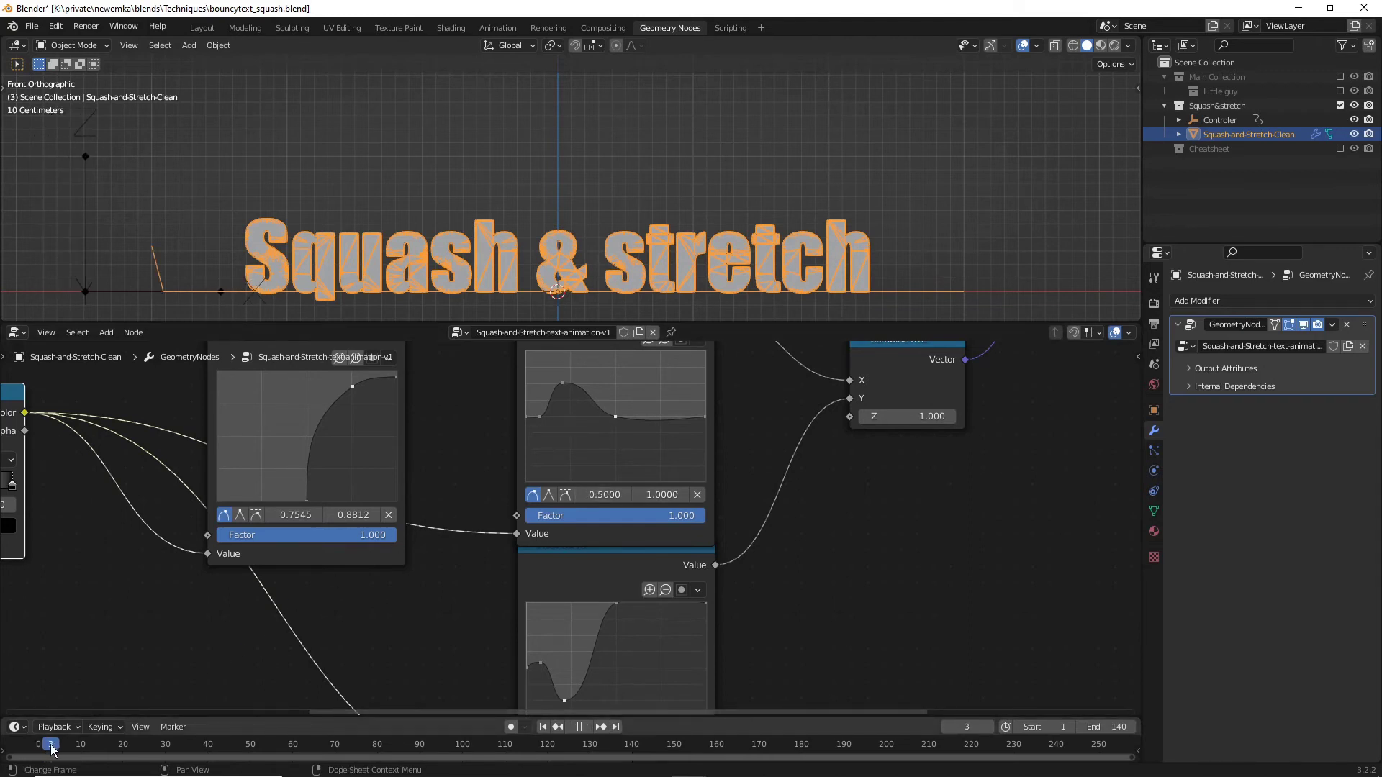
mouse_move(51, 749)
left_mouse_down()
mouse_move(93, 750)
mouse_move(69, 750)
left_mouse_up()
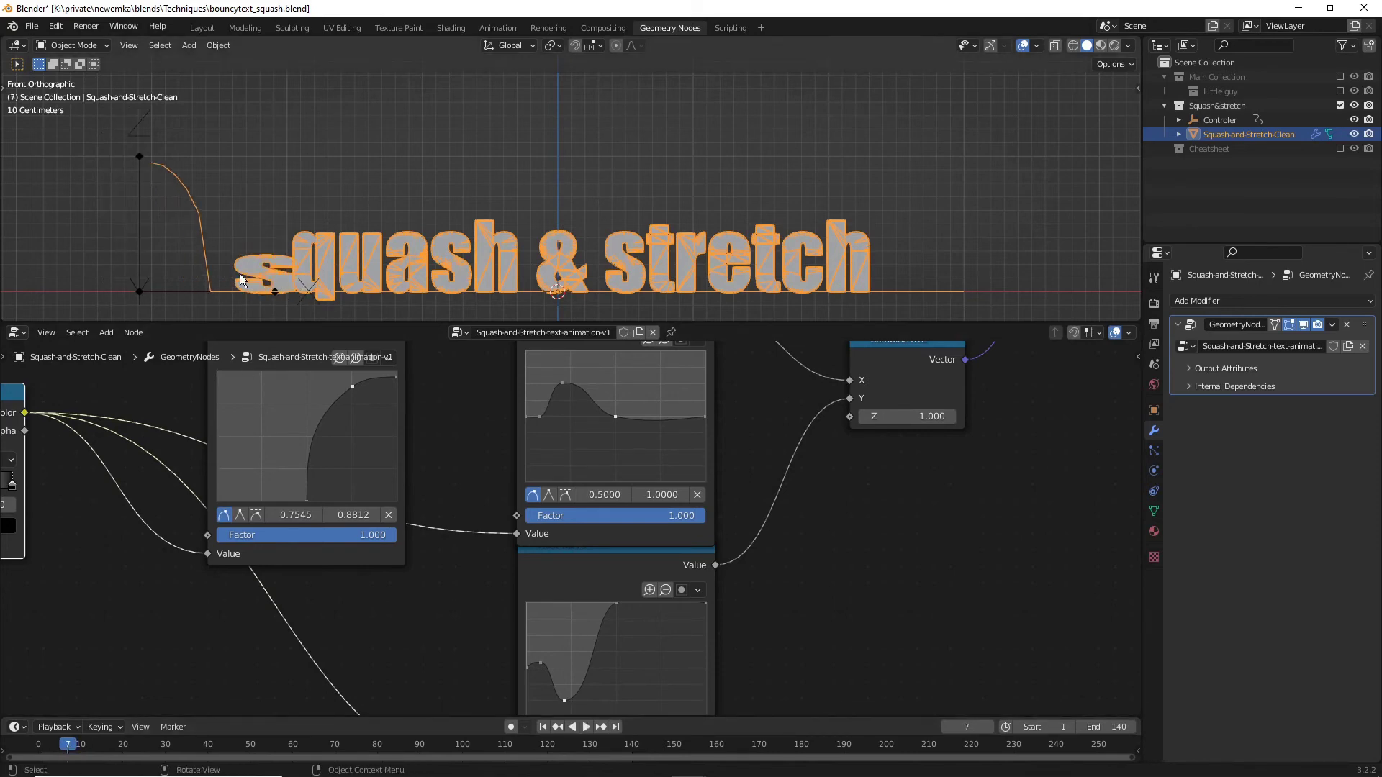
left_click_drag(75, 749, 79, 747)
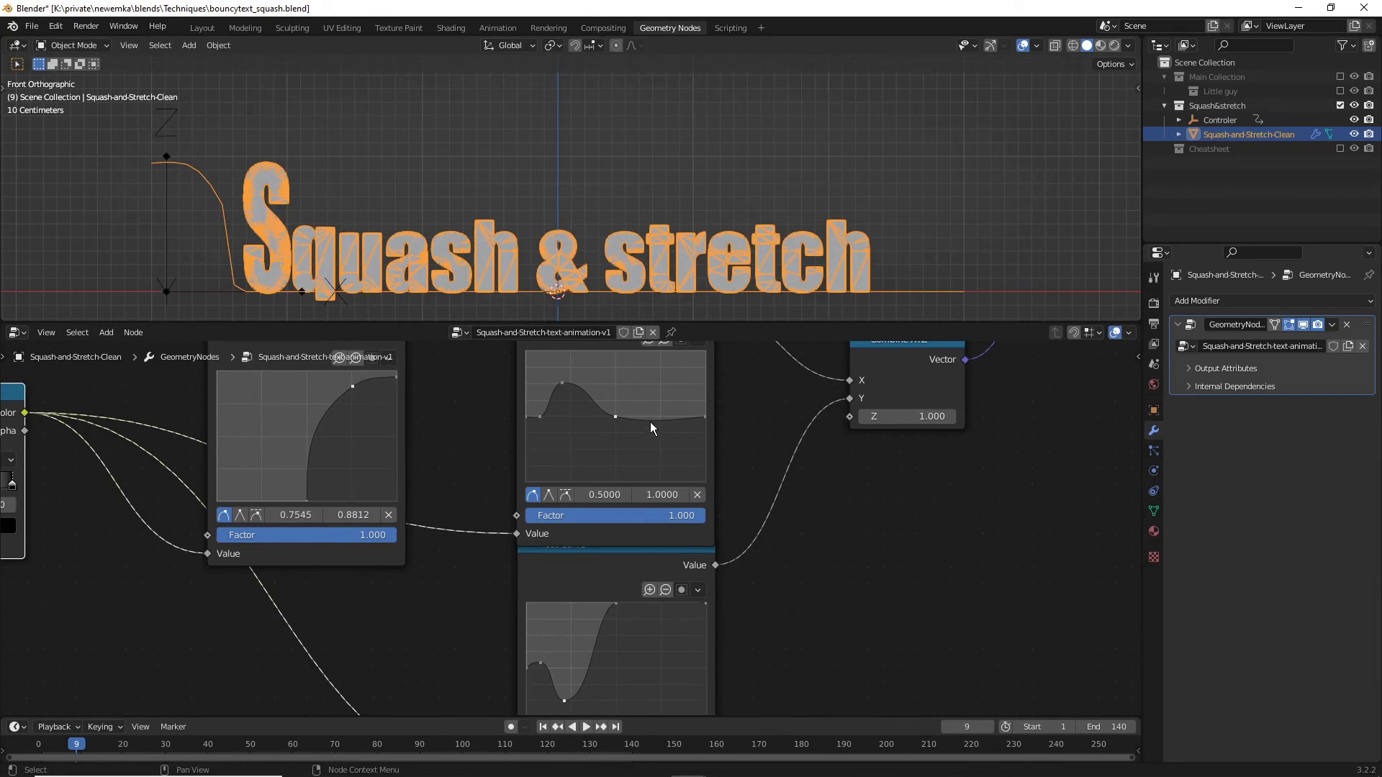
- Lower the X Float Curve's middle point to about 0.51, 0.74, then scrub and play the animation to check the letters
left_click_drag(616, 417, 617, 434)
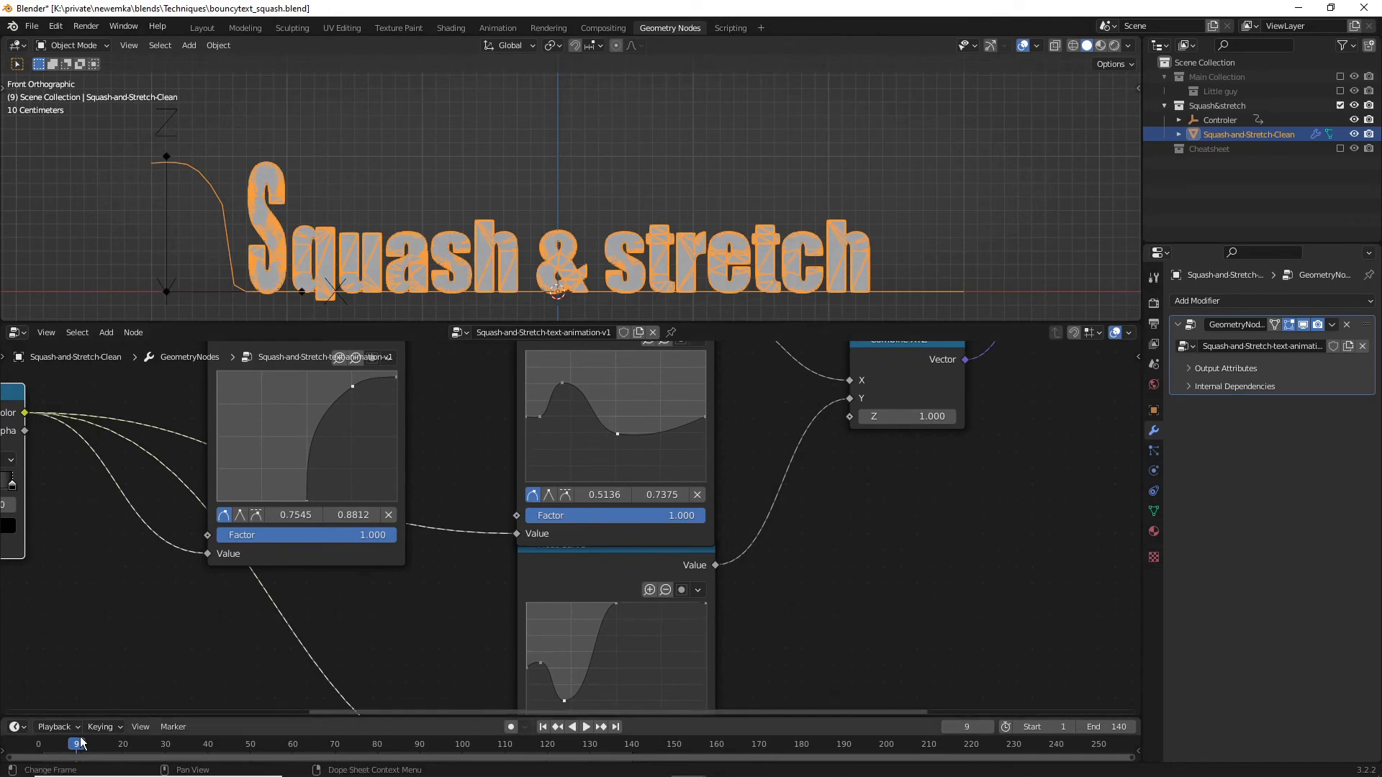
left_click(60, 744)
key("space")
left_click_drag(60, 744, 169, 754)
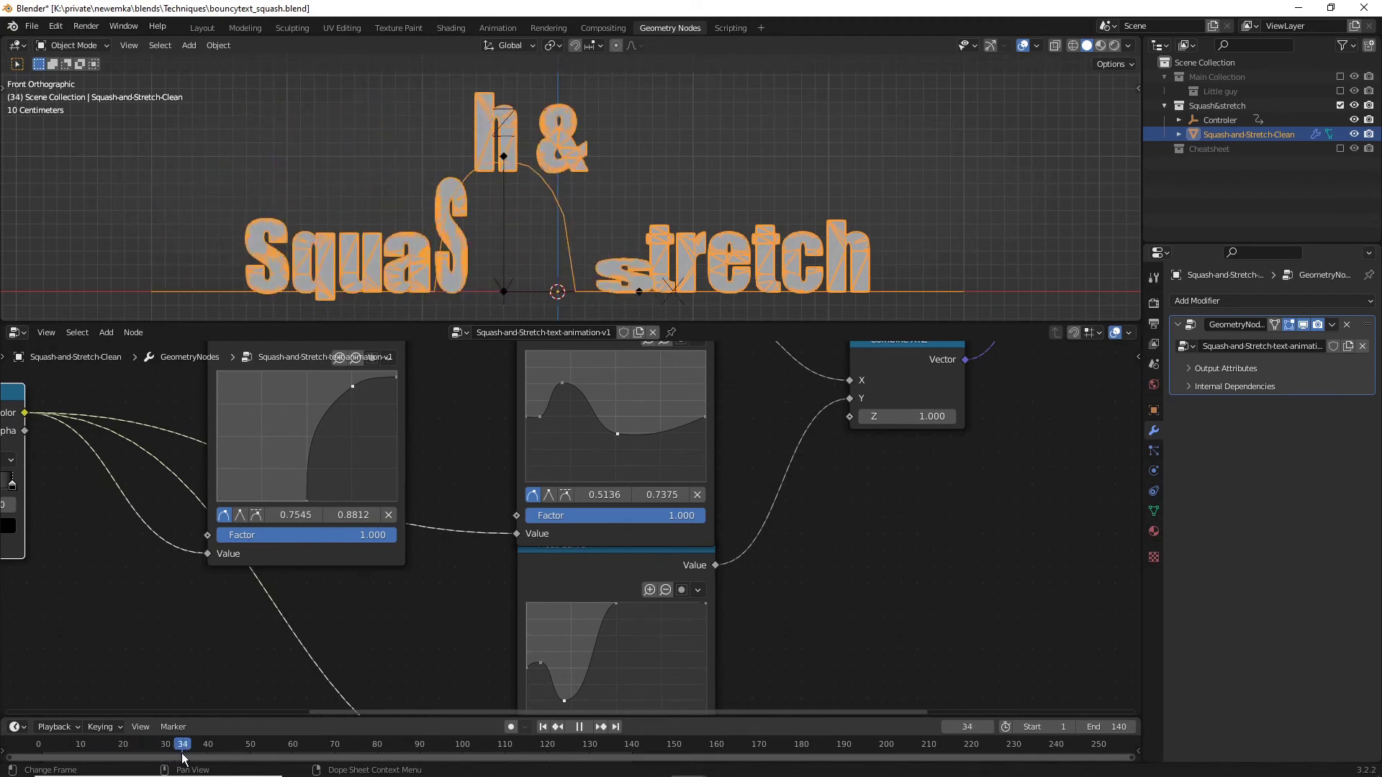
key("space")
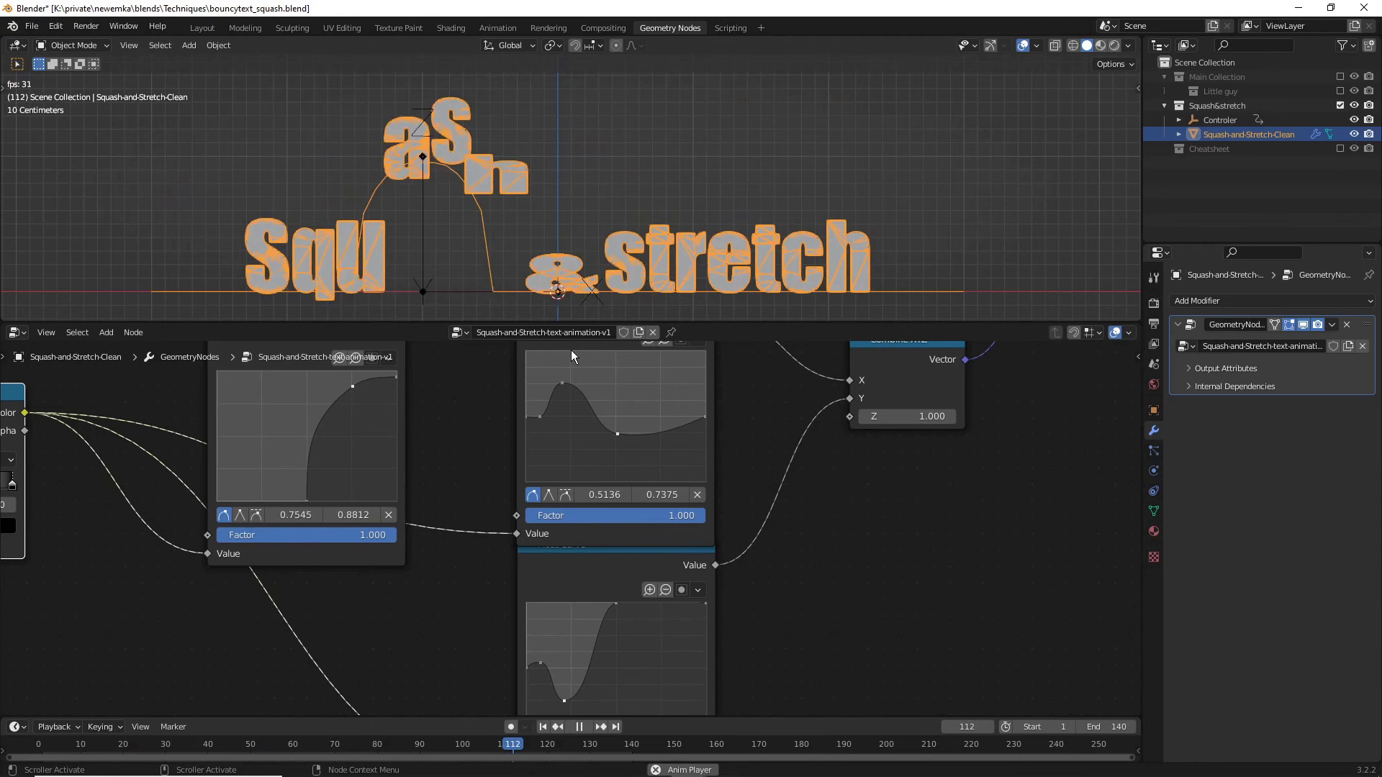
key("space")
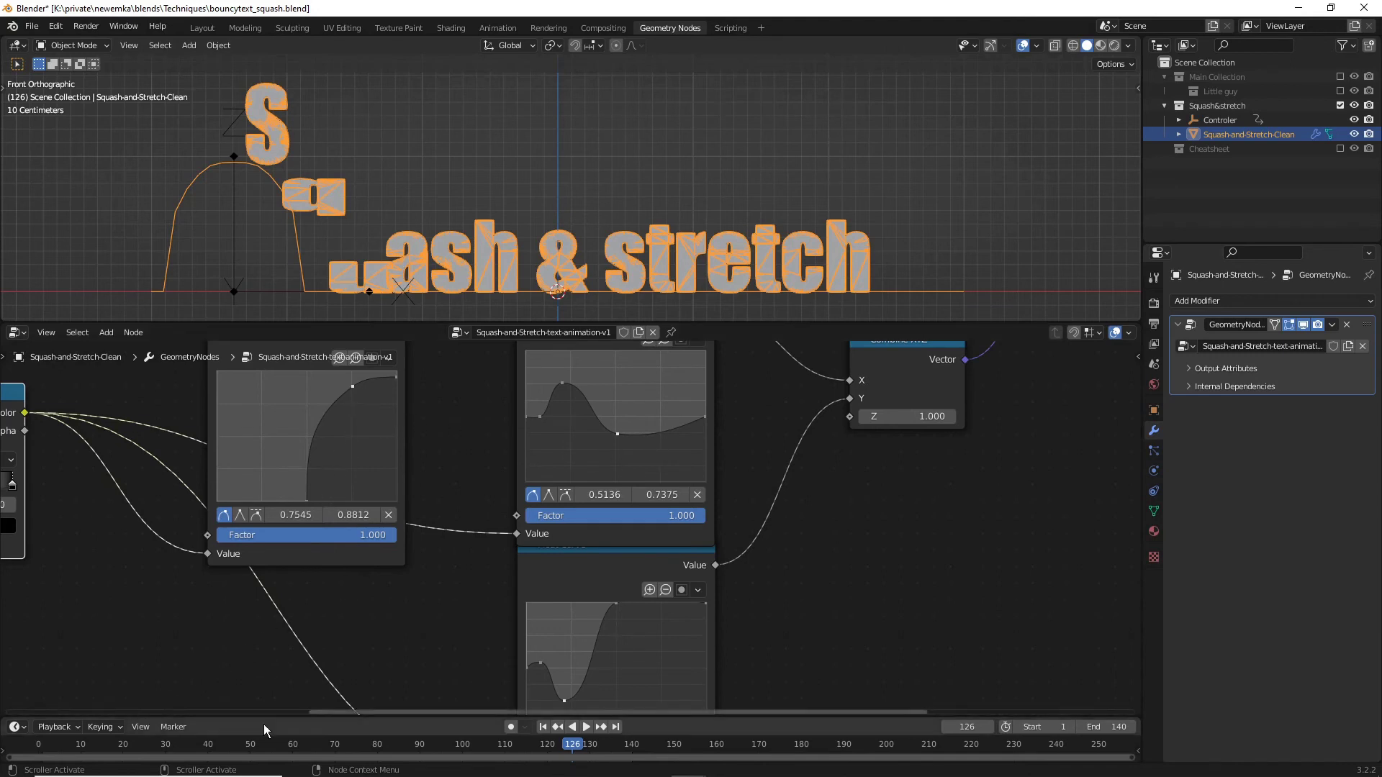
- Raise the X Float Curve's peak point to about 0.21, 2.0, then scrub and play the animation to check the widening letters
left_click_drag(538, 745, 425, 749)
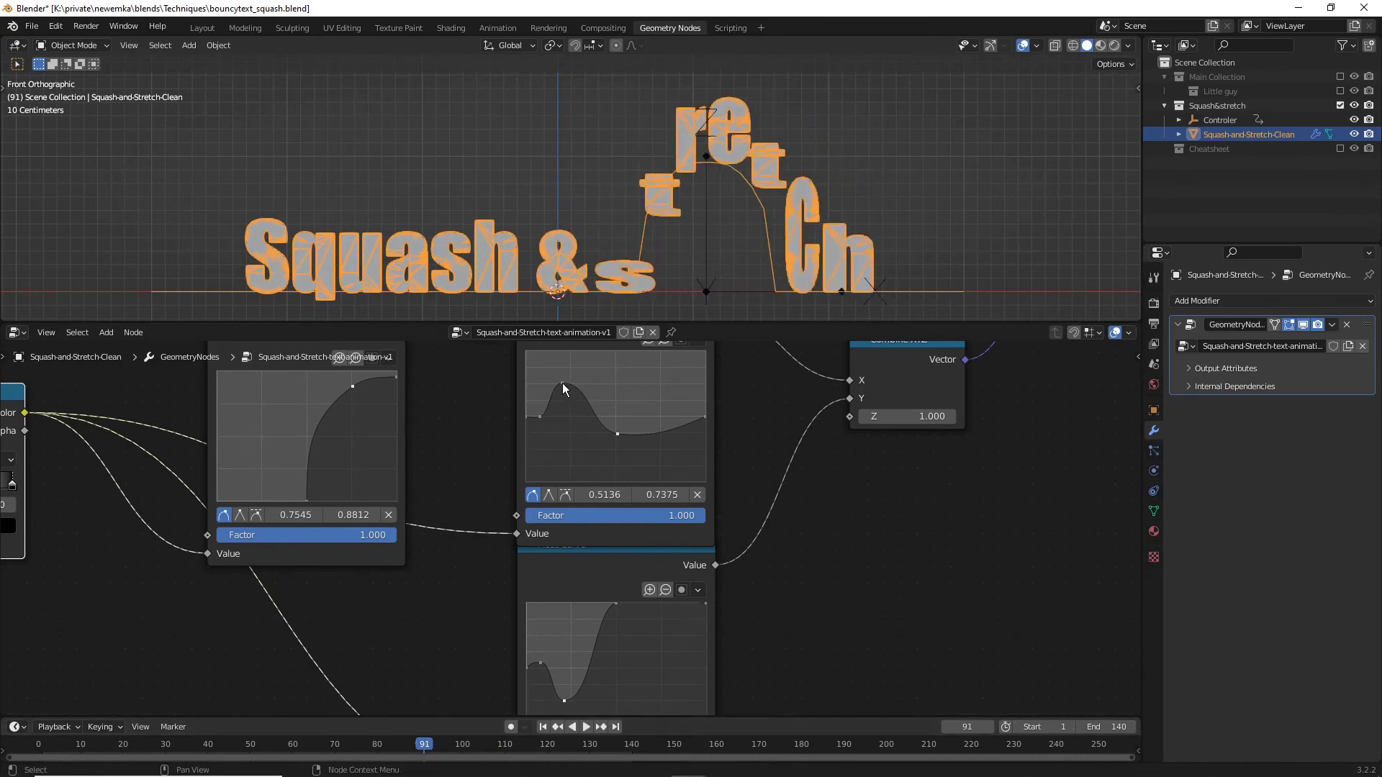
left_click_drag(563, 384, 562, 352)
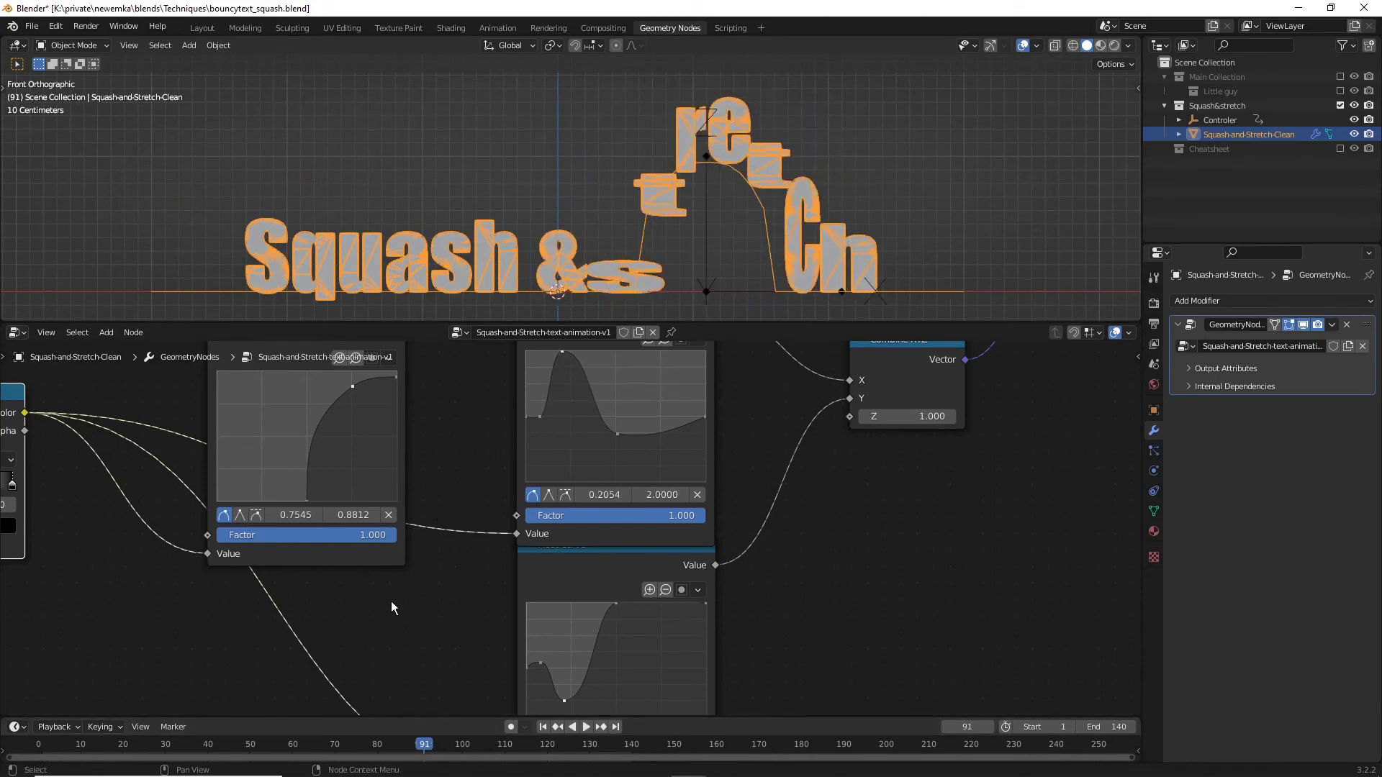
left_click_drag(407, 748, 137, 743)
key("space")
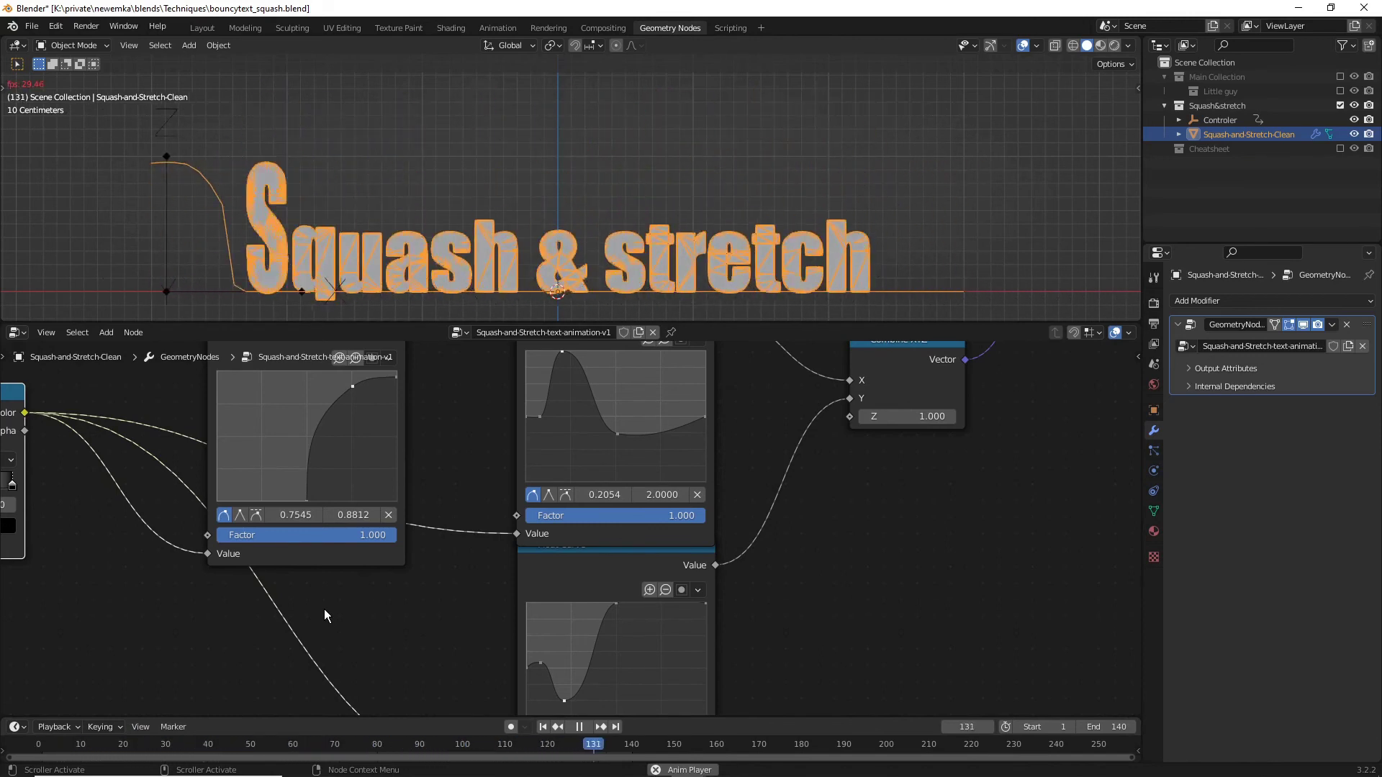
key("space")
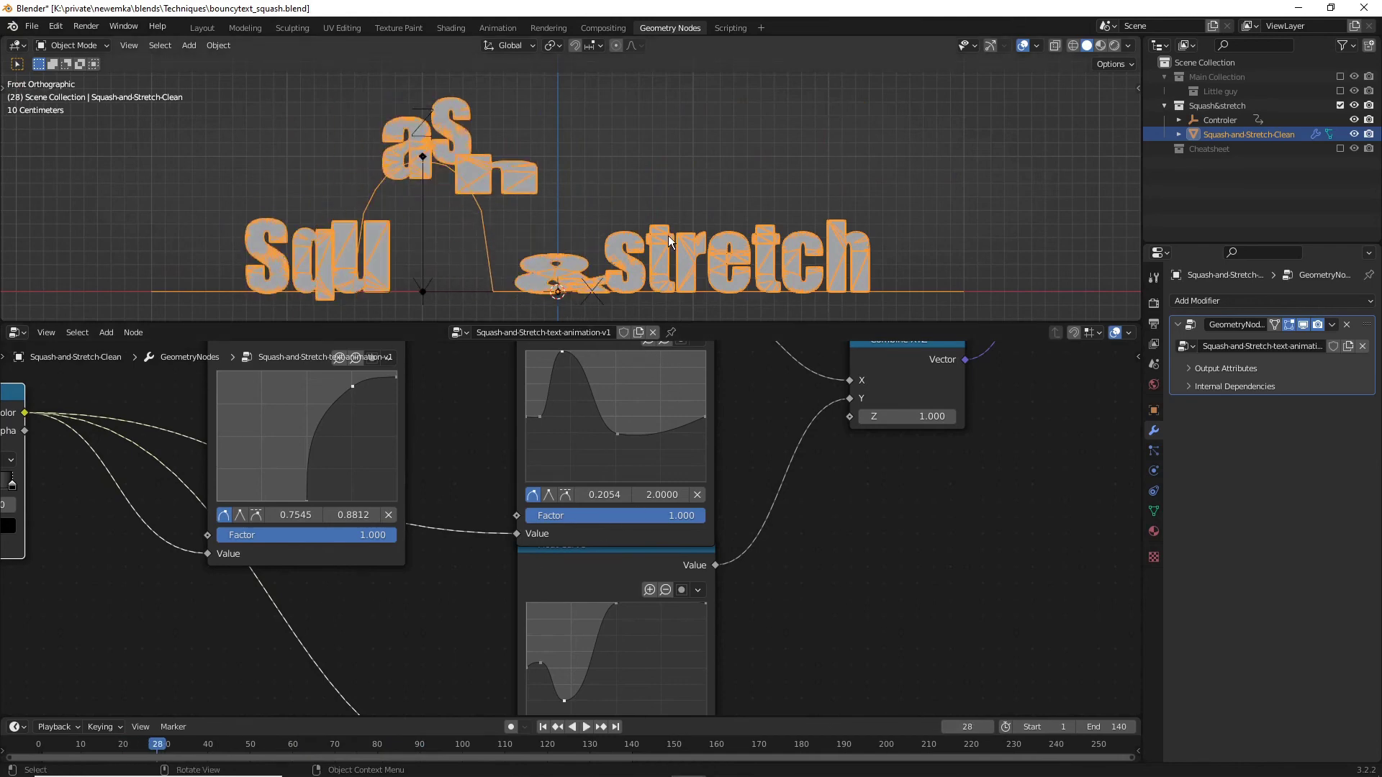
- Examine the squashed letters in perspective around frame 33, looking closely at where neighbouring flat letters overlap
middle_click_drag(669, 241, 591, 288)
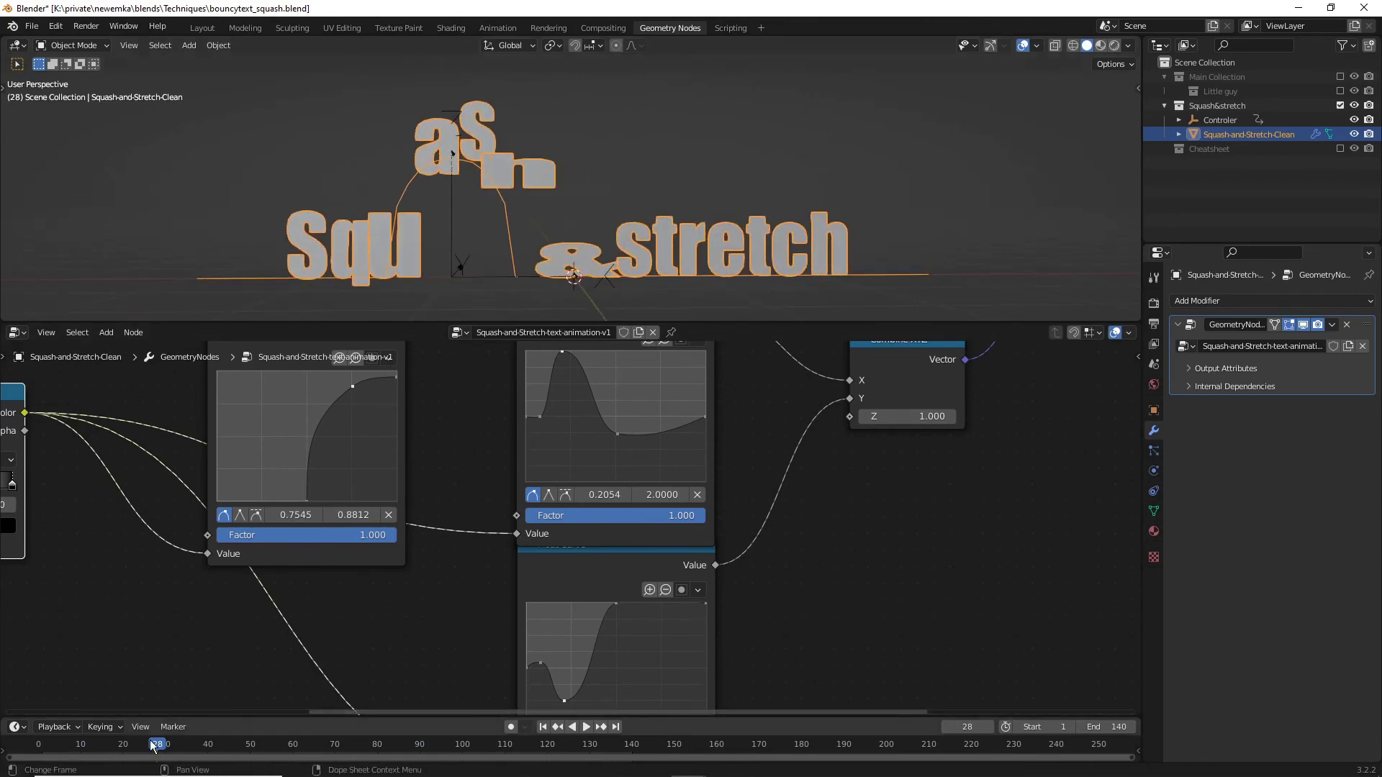
key("space")
left_click_drag(160, 749, 178, 749)
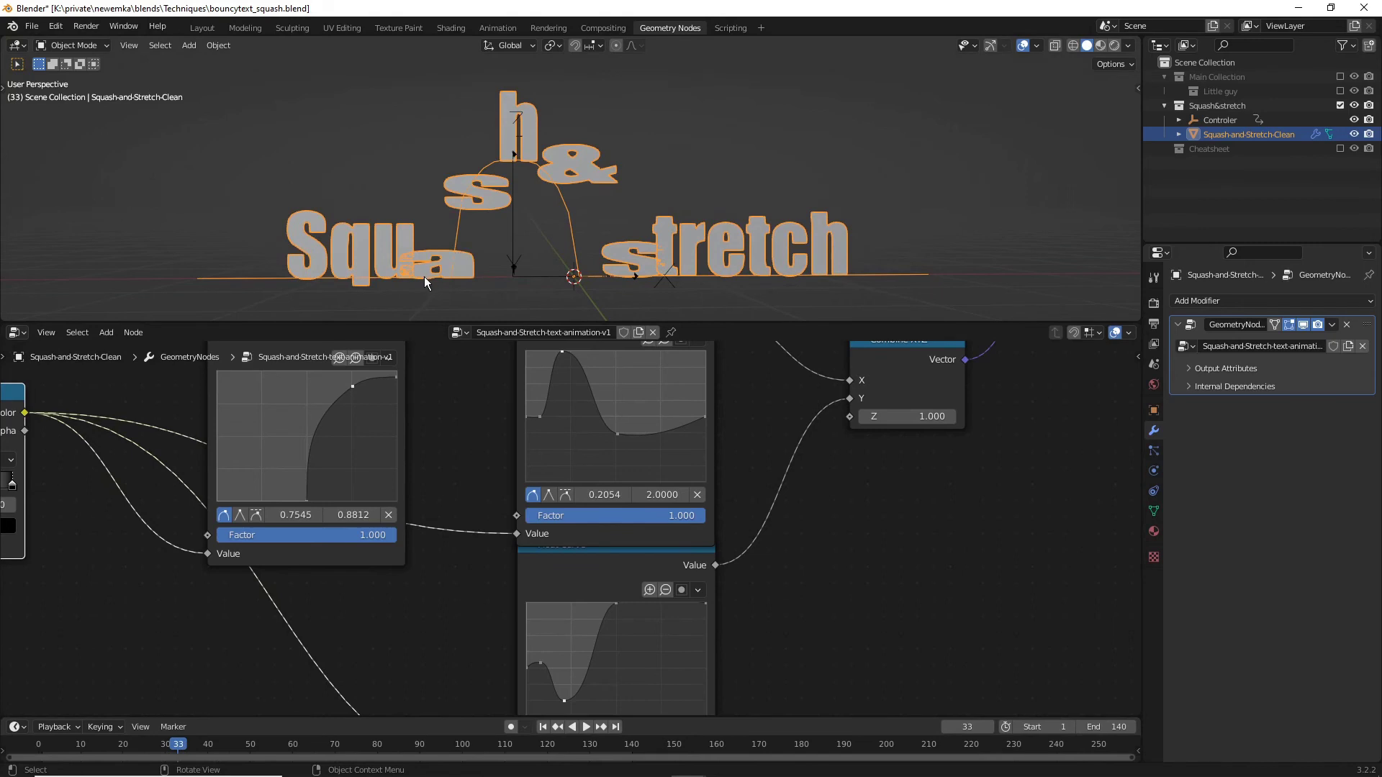
scroll(424, 282, "up", 4)
scroll(422, 281, "down", 3)
mouse_move(543, 222)
middle_mouse_down("shift")
mouse_move(518, 170)
mouse_move(530, 220)
middle_mouse_up("shift")
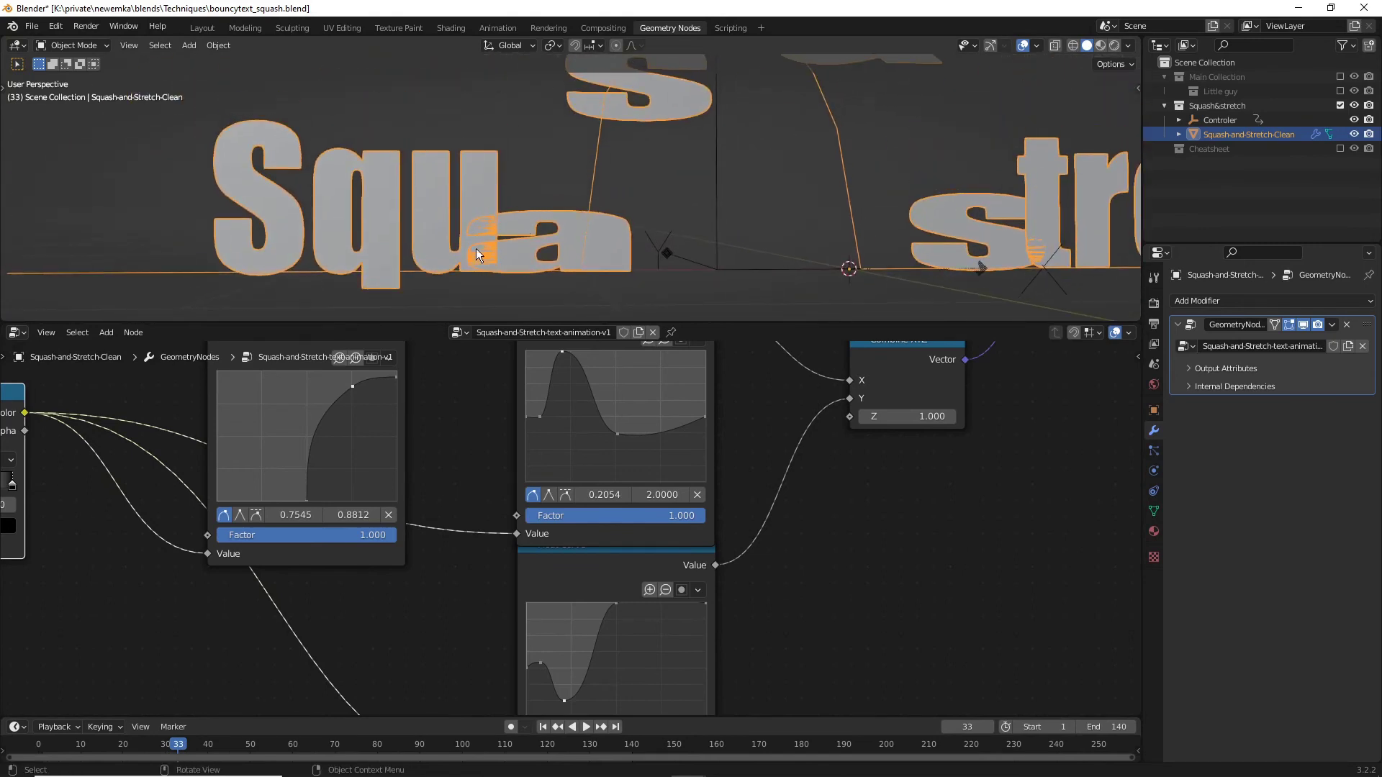
scroll(476, 254, "down", 4)
middle_click_drag(682, 215, 631, 258)
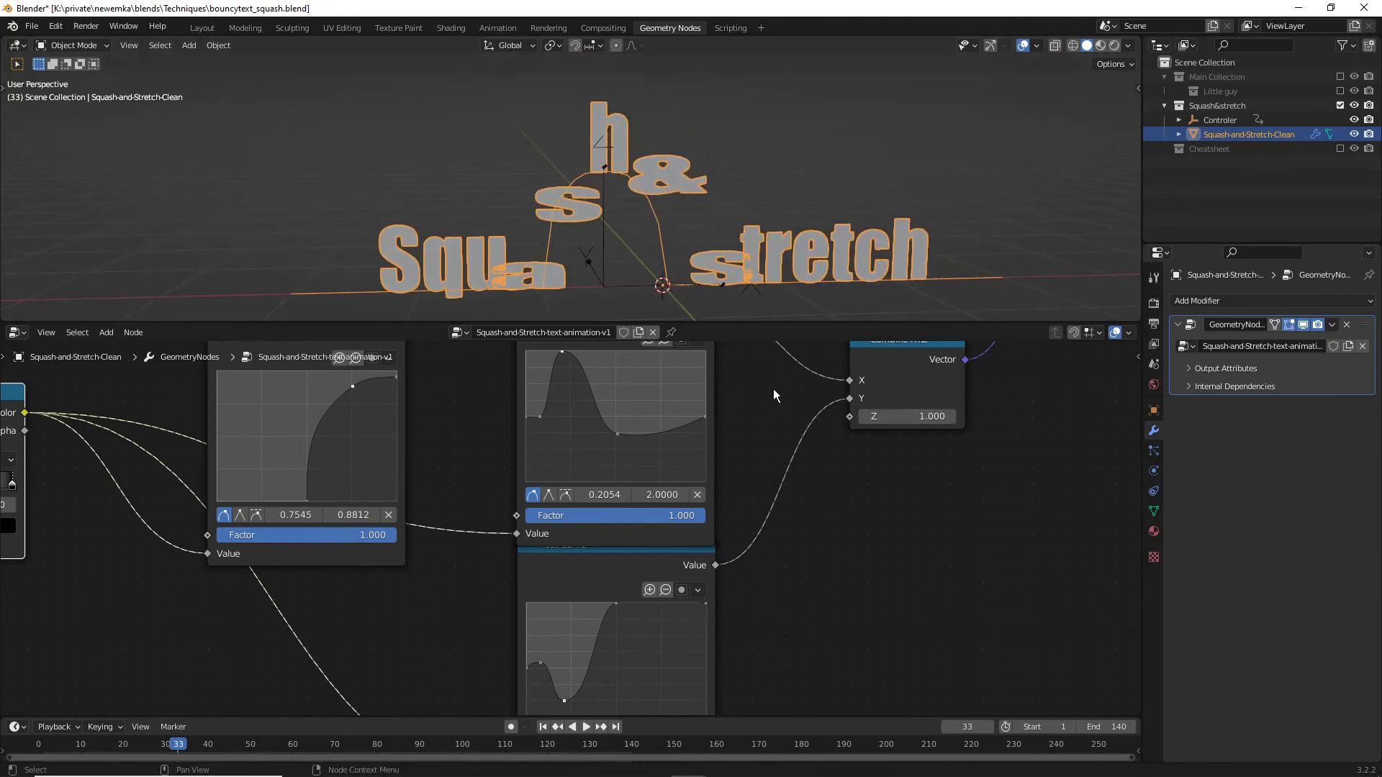
- Add an Extrude Mesh node on the link between the Transform and Translate Instances nodes
scroll(772, 391, "down", 3)
scroll(727, 388, "up", 6, "shift")
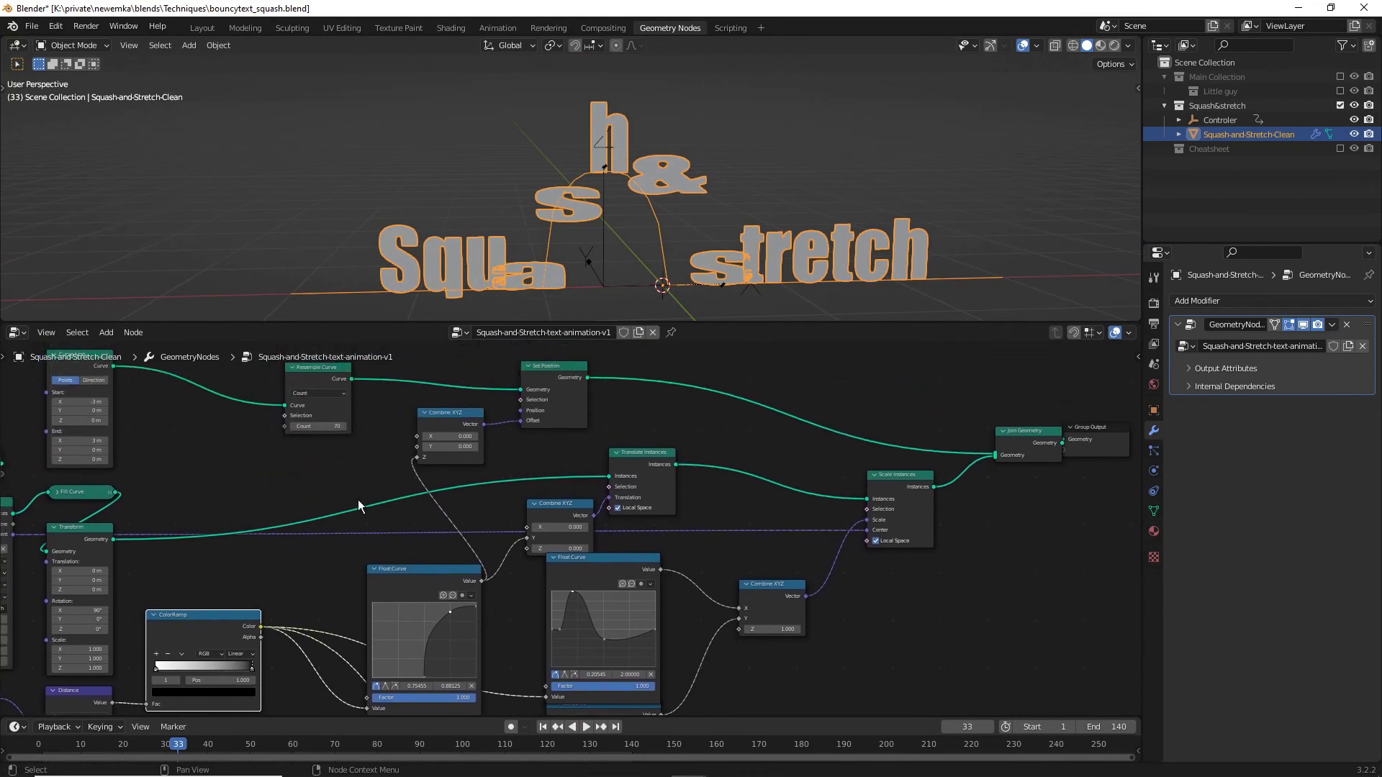
middle_click_drag(303, 476, 453, 517)
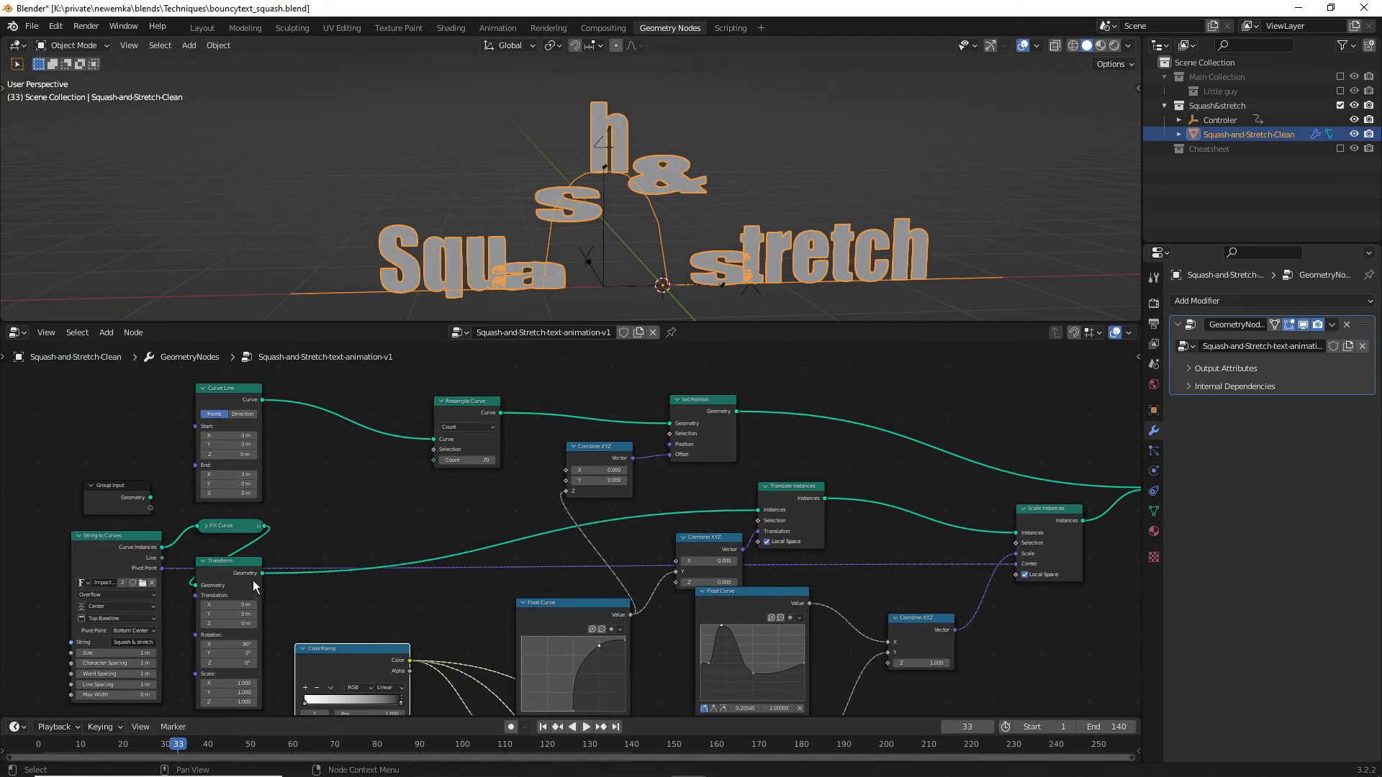
left_click_drag(262, 572, 320, 533)
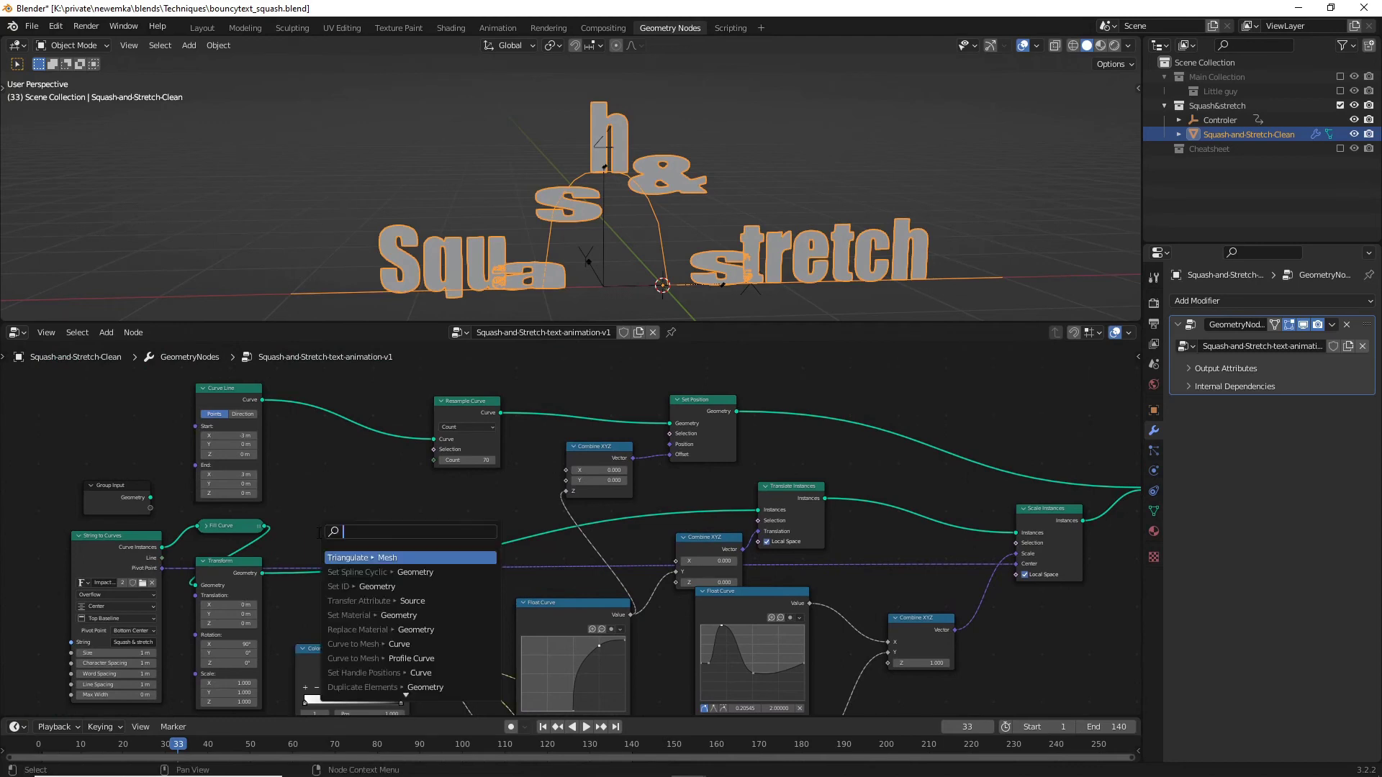
key("Escape")
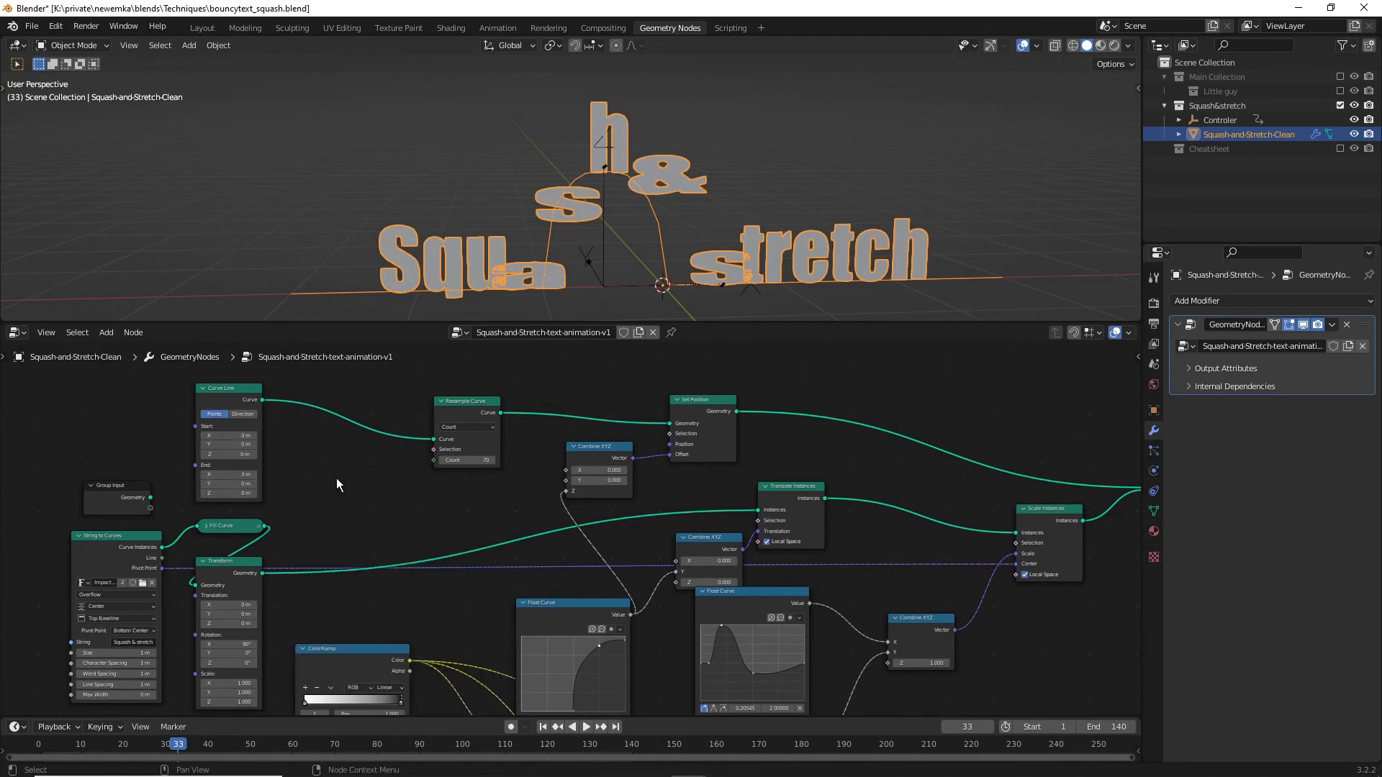
key("shift+a")
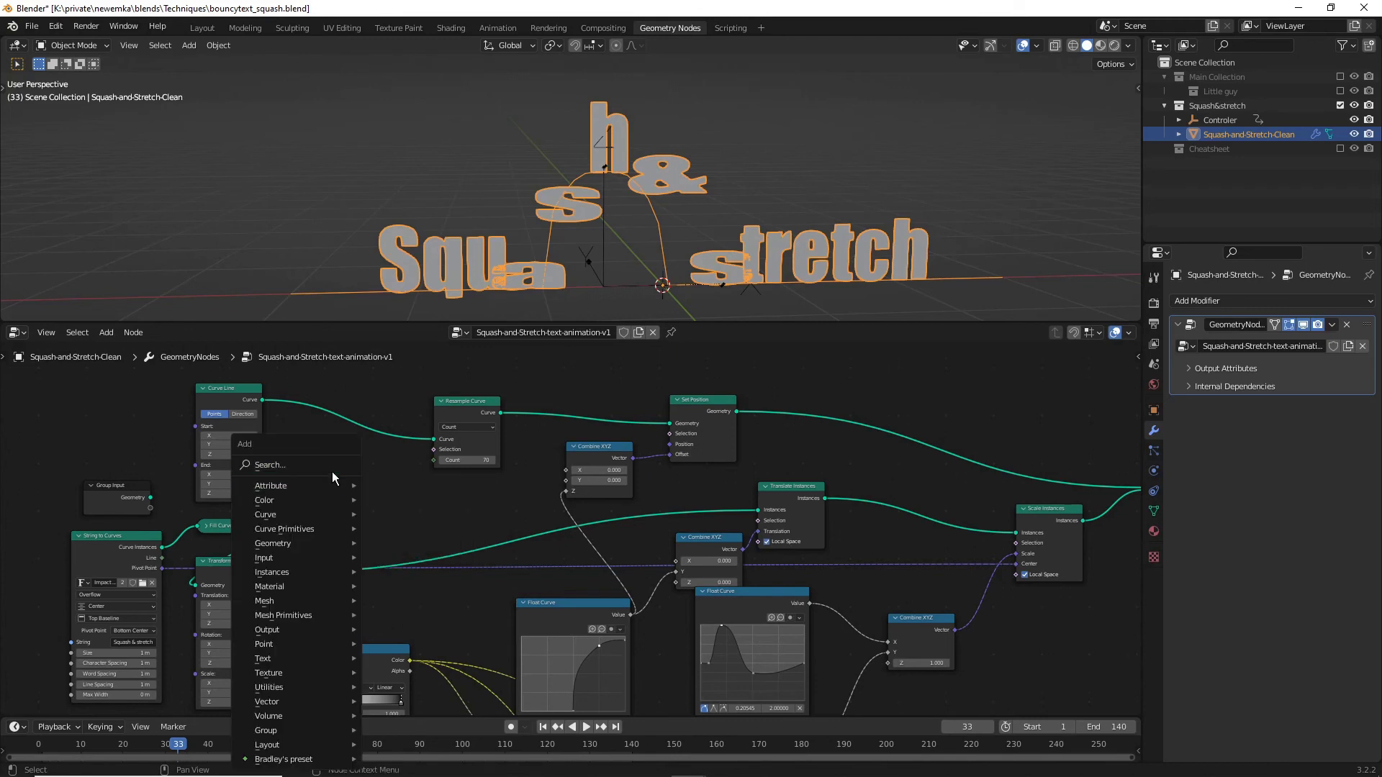
left_click(331, 467)
type("extr")
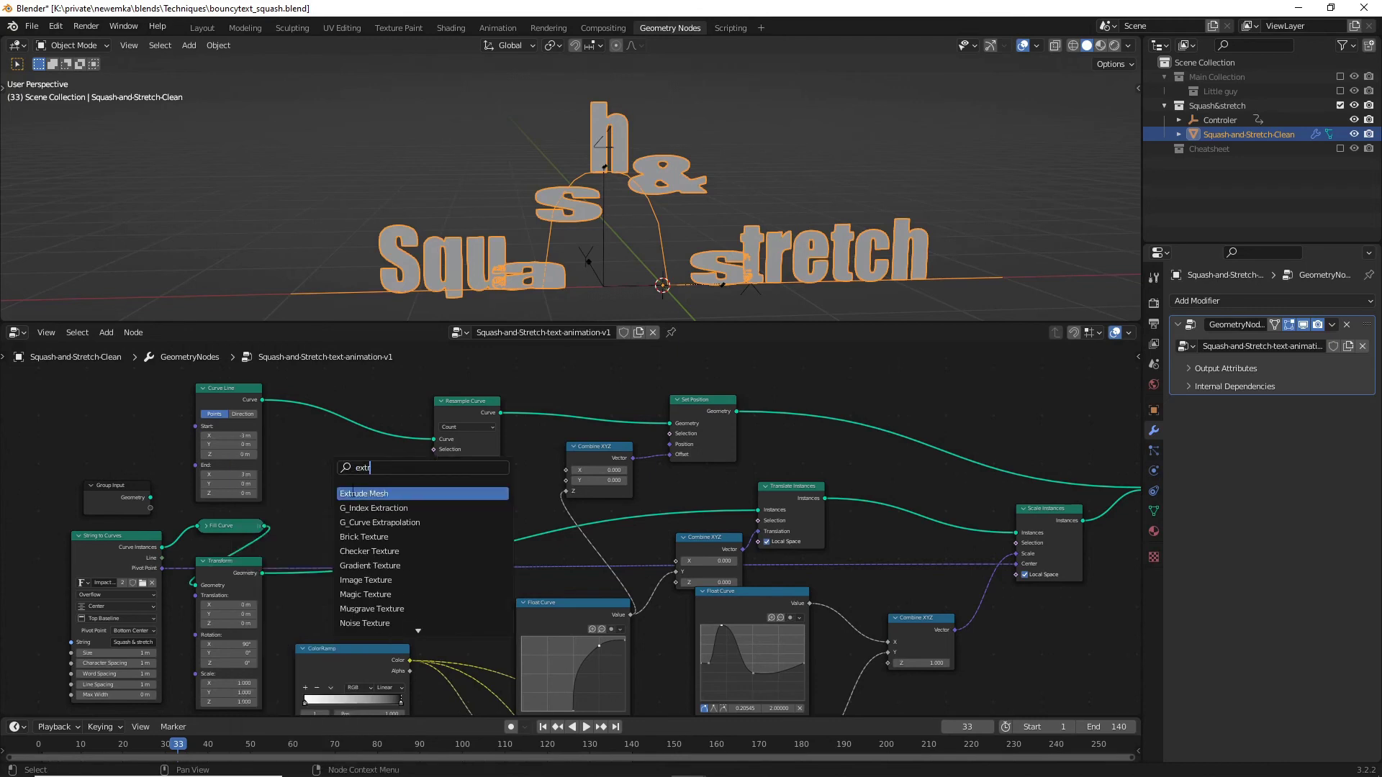
left_click(353, 494)
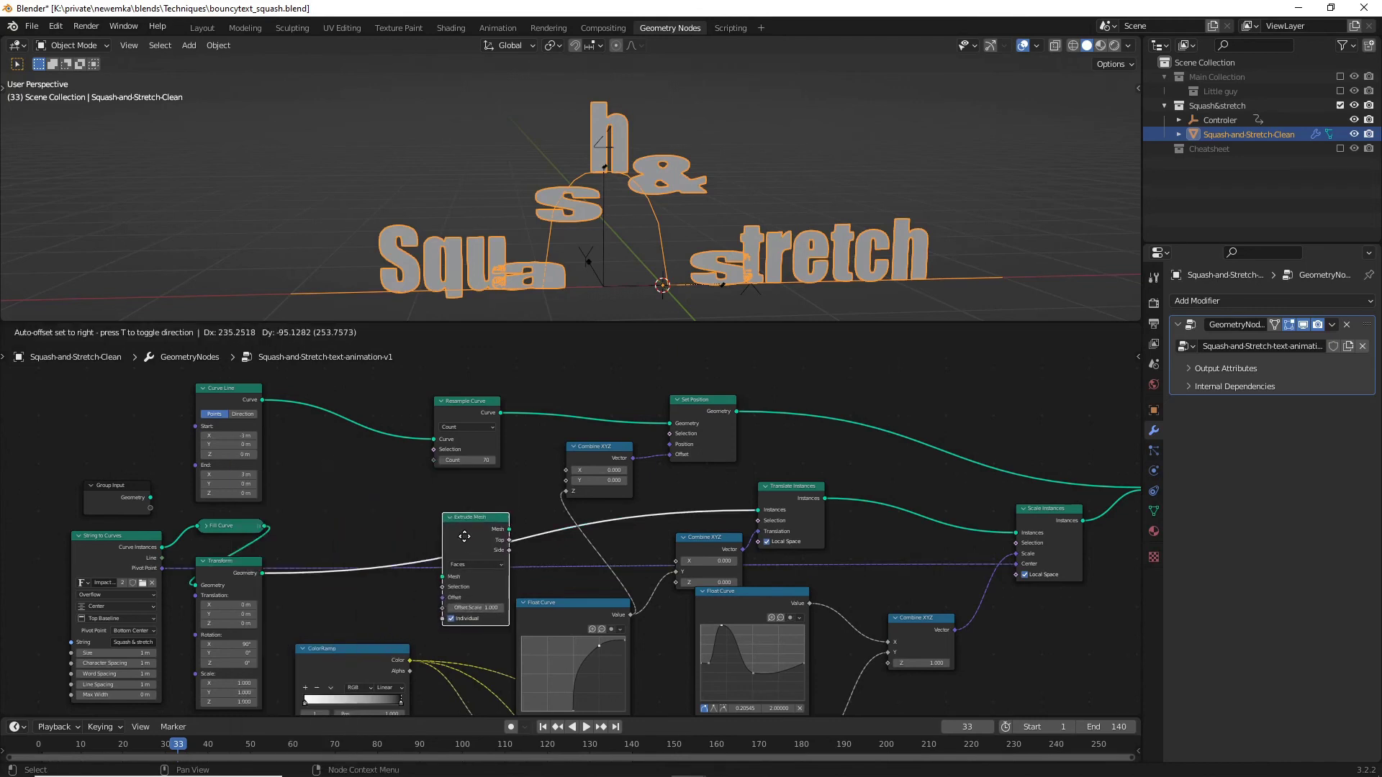
left_click(366, 507)
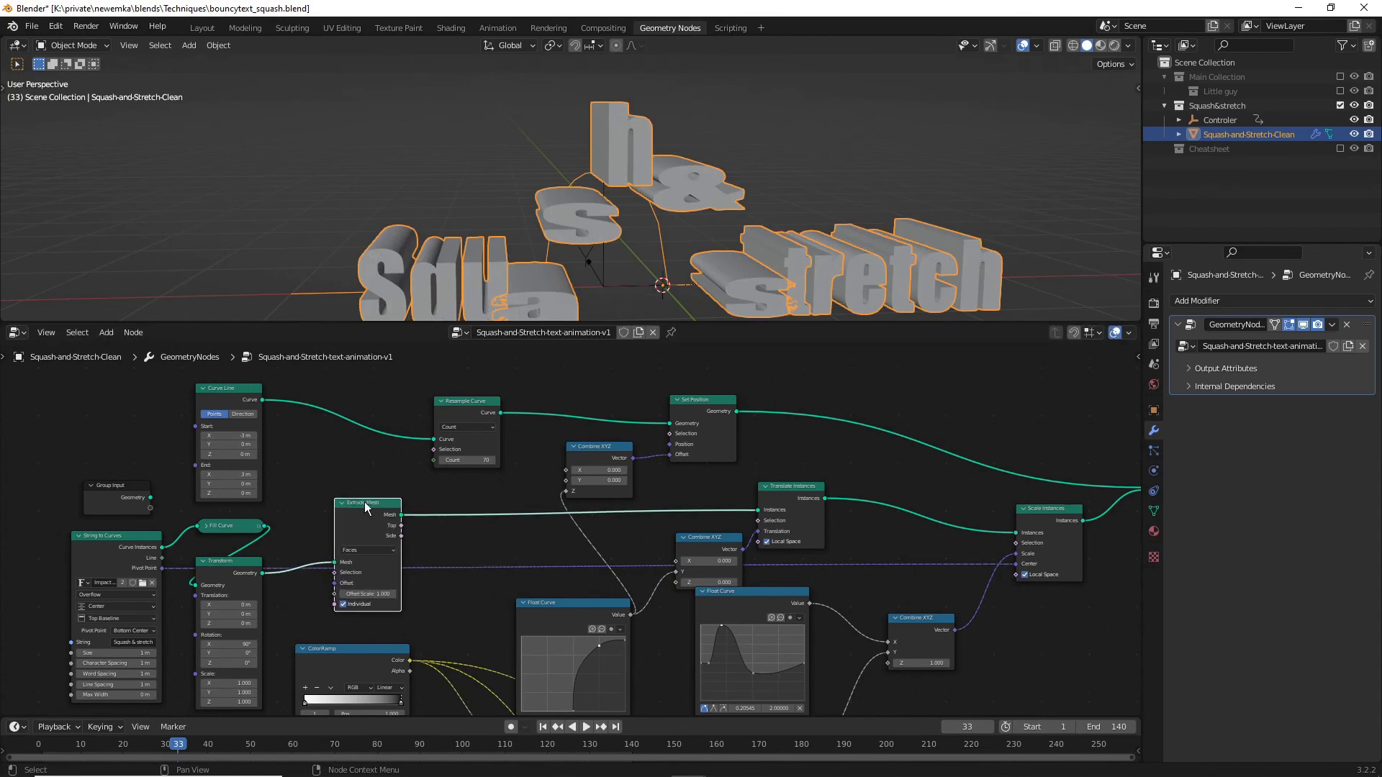
- Set the Extrude Mesh offset scale to 0.1, check the letters from behind, and turn off Individual extrusion
left_click(389, 593)
type("0.1")
key("Return")
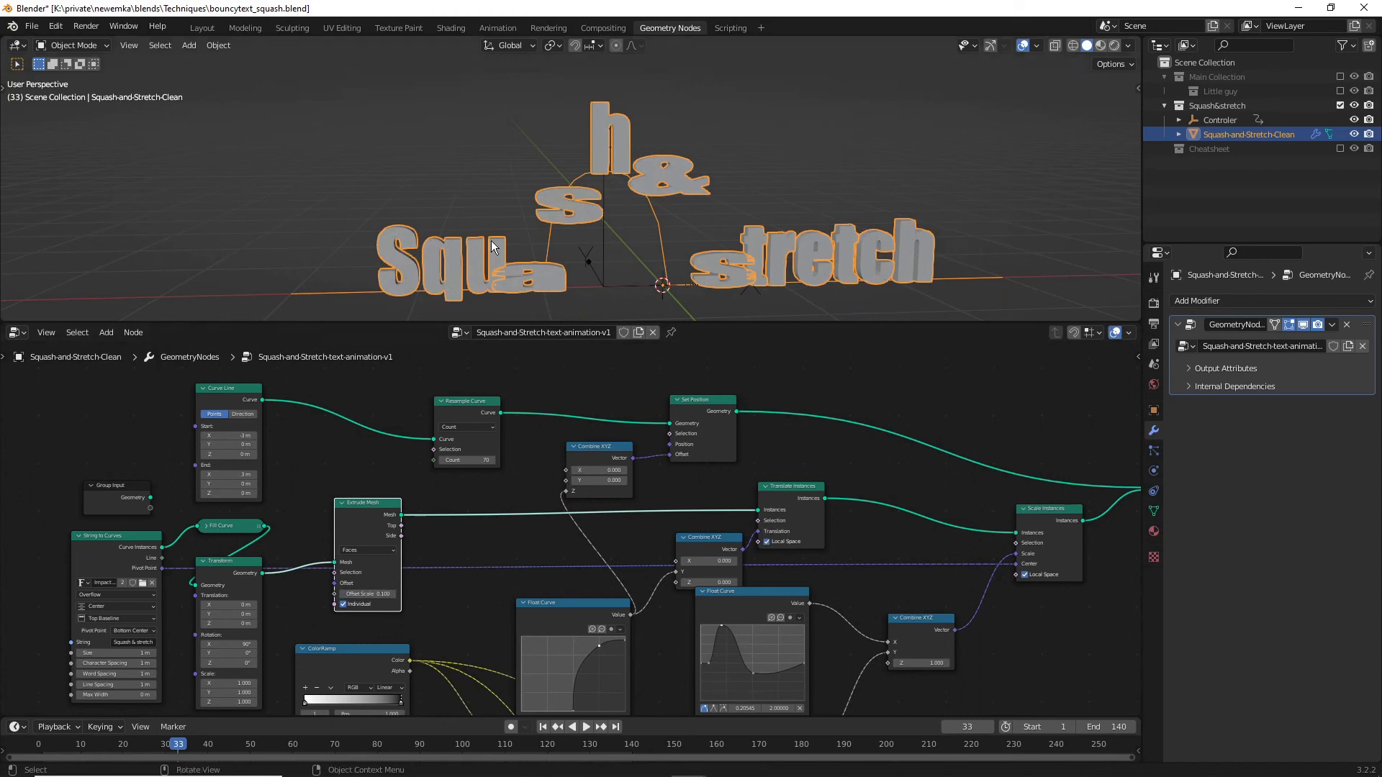
middle_click_drag(581, 242, 805, 222)
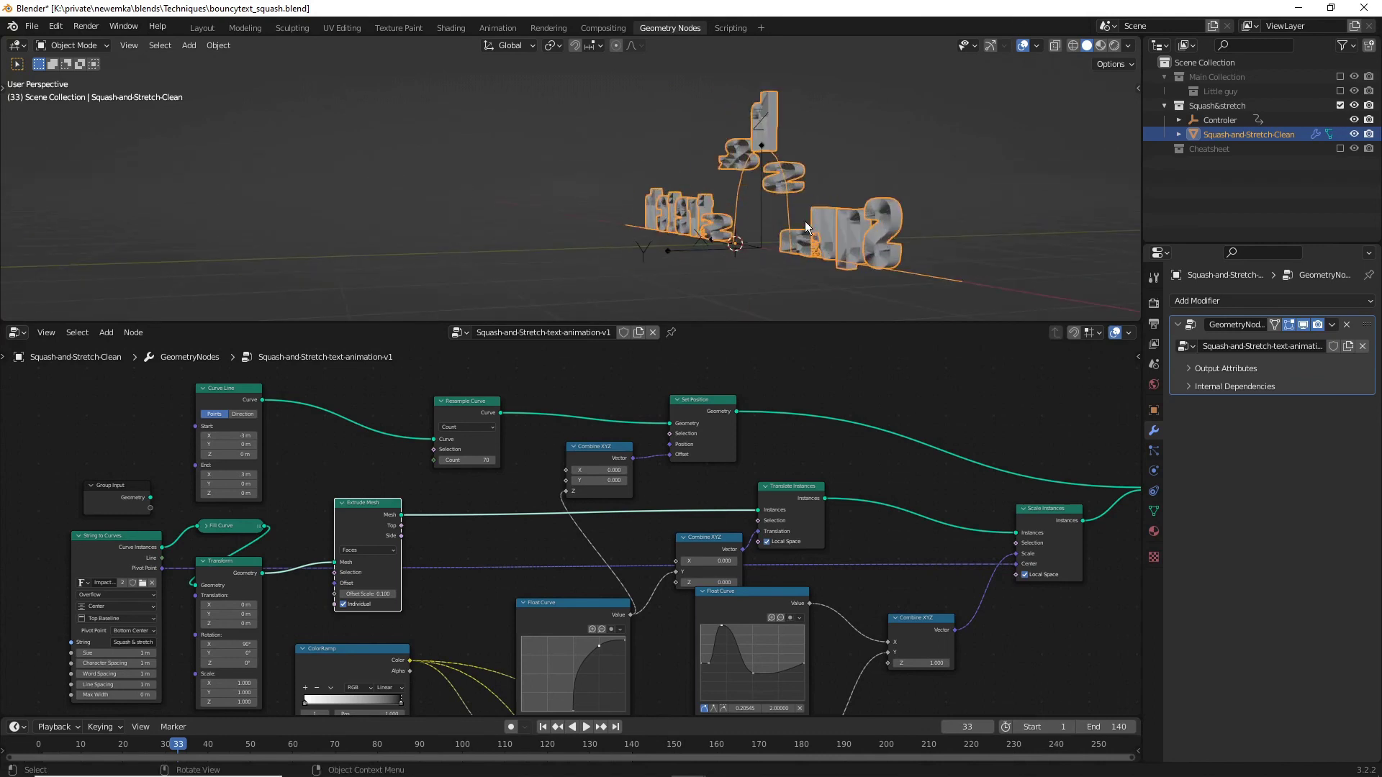
scroll(874, 224, "up", 2)
scroll(880, 226, "up", 3)
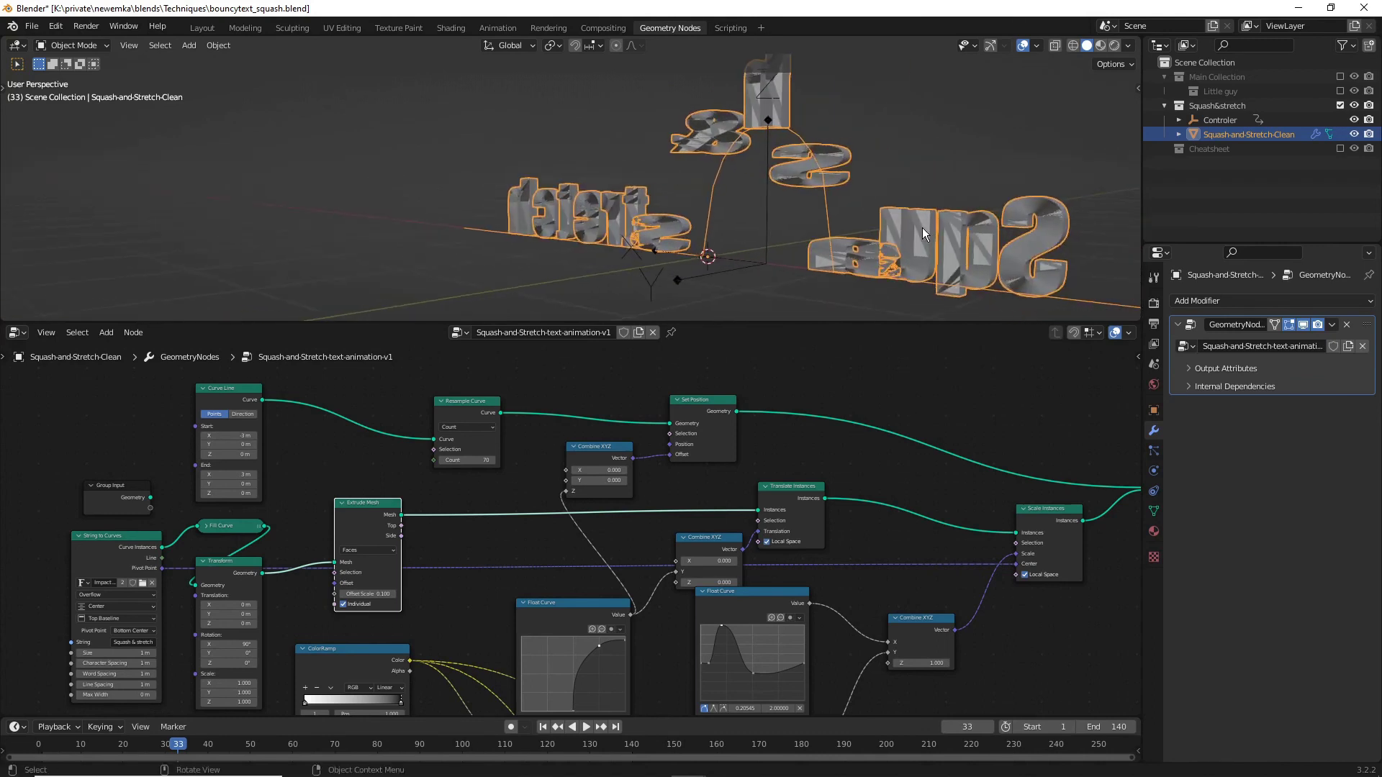
middle_click_drag(913, 228, 702, 218)
left_click(344, 604)
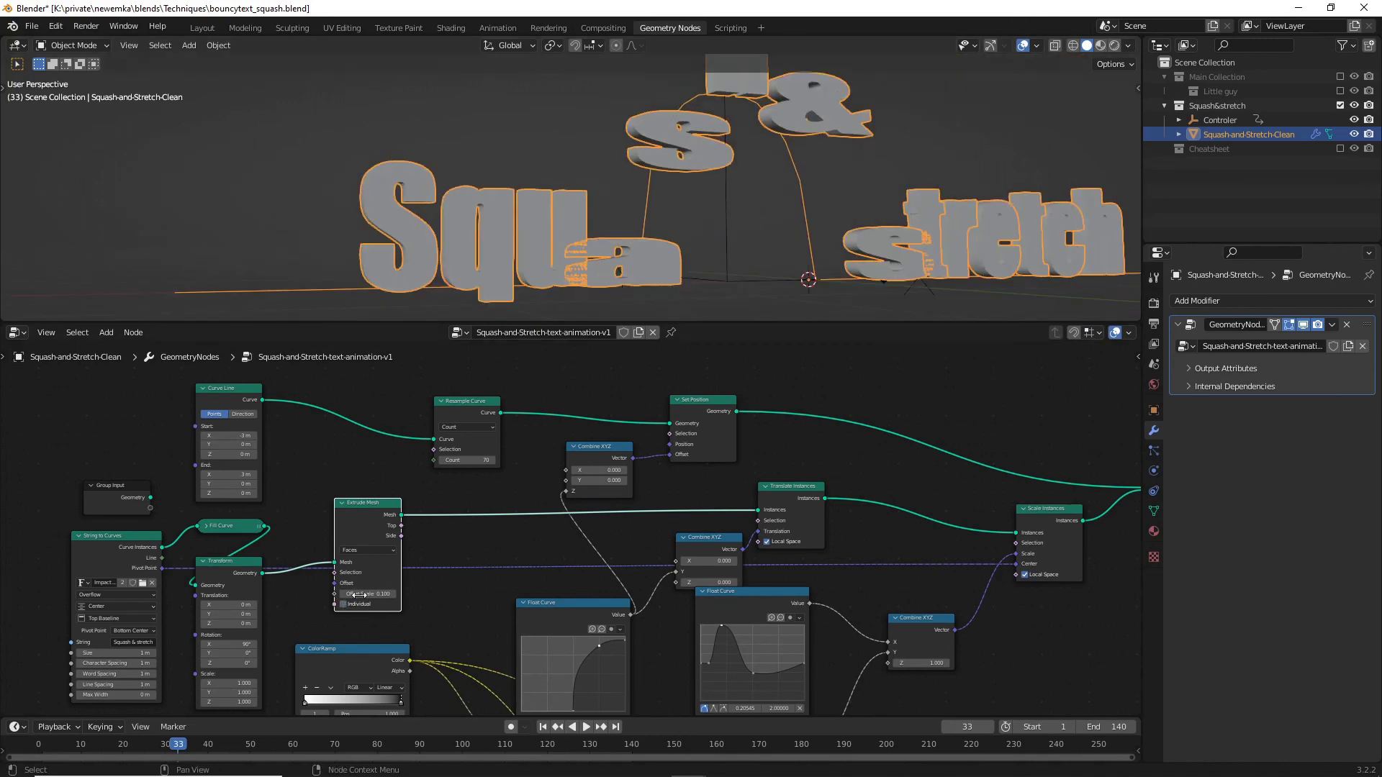
- Connect the X Float Curve's output to the Z input of the scale Combine XYZ node and check the letters' depth around frame 8
scroll(369, 590, "up", 4)
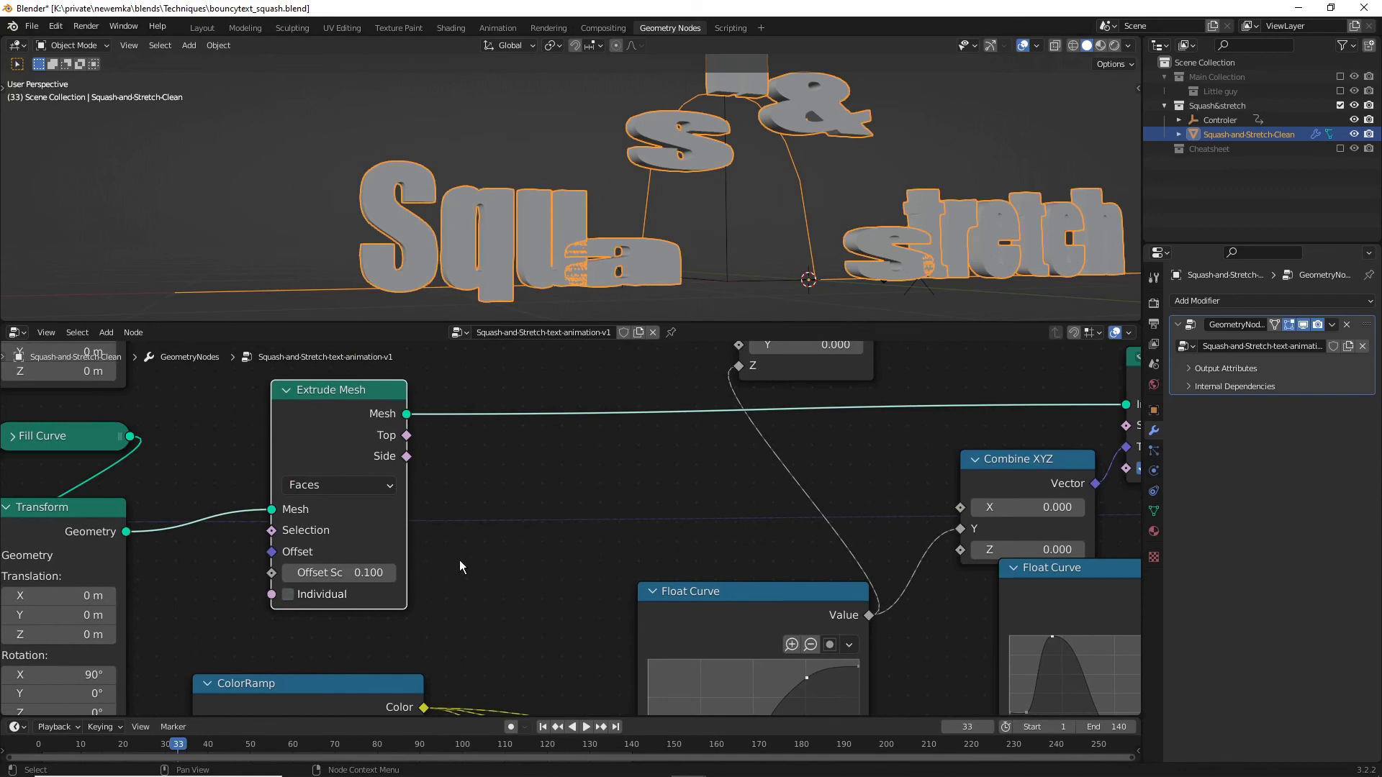
middle_click_drag(625, 474, 420, 468)
scroll(526, 468, "down", 1)
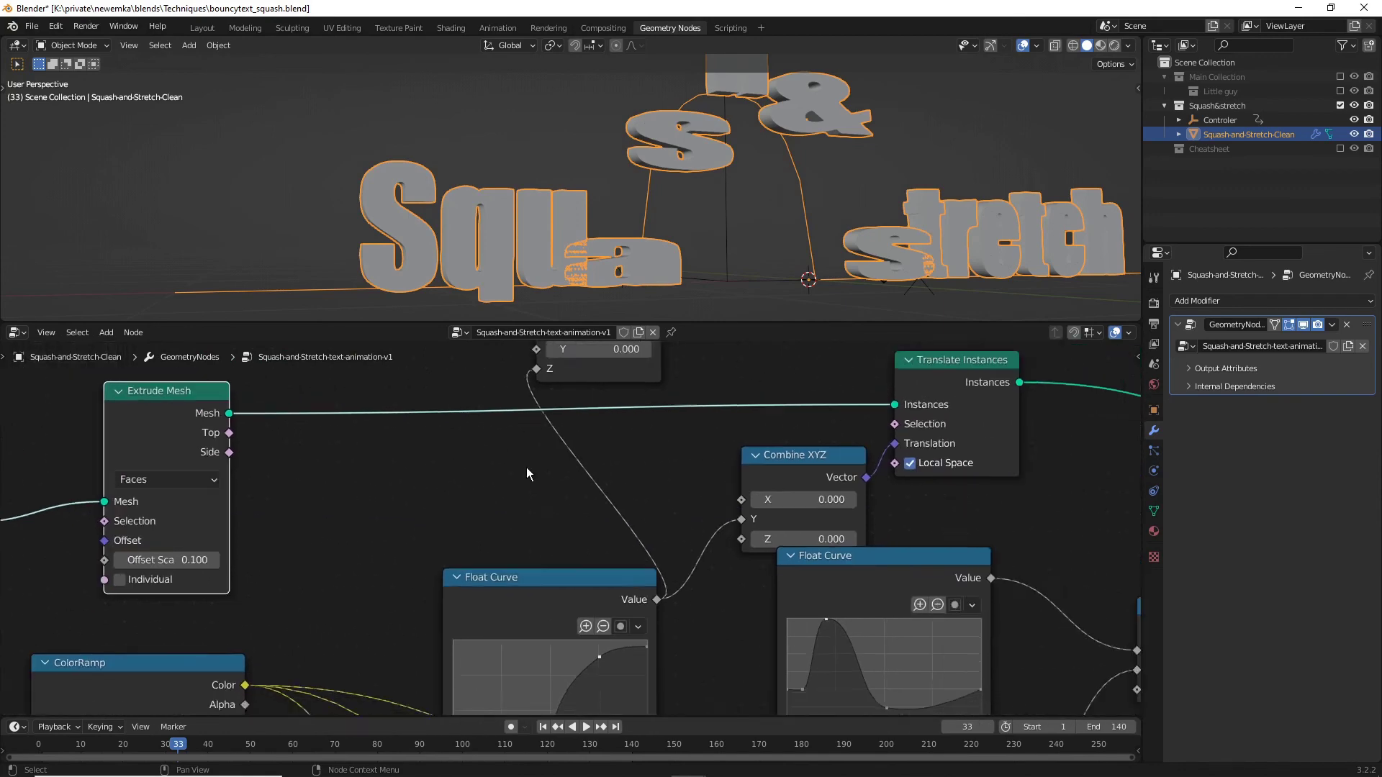
scroll(525, 468, "down", 2)
middle_click_drag(866, 481, 606, 412)
middle_click_drag(804, 562, 907, 432)
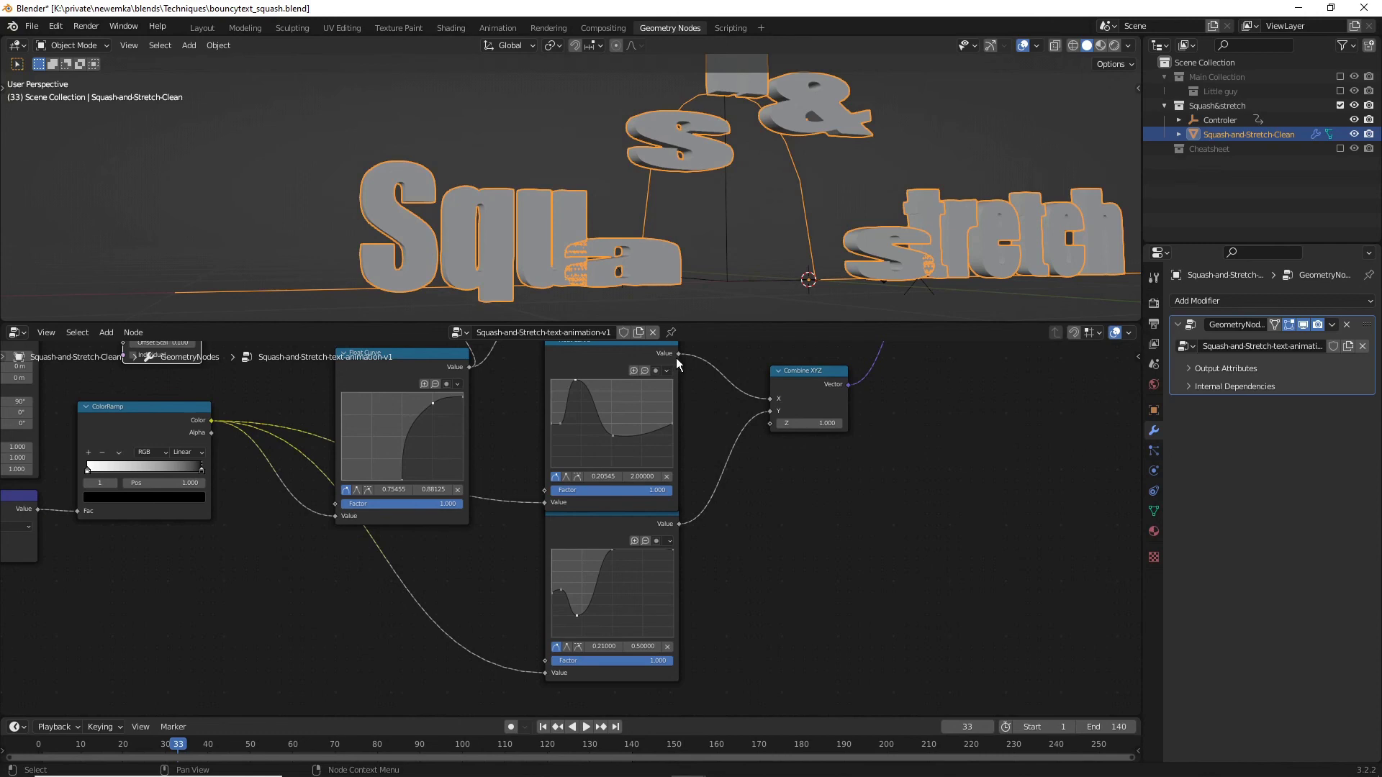
left_click_drag(679, 356, 768, 427)
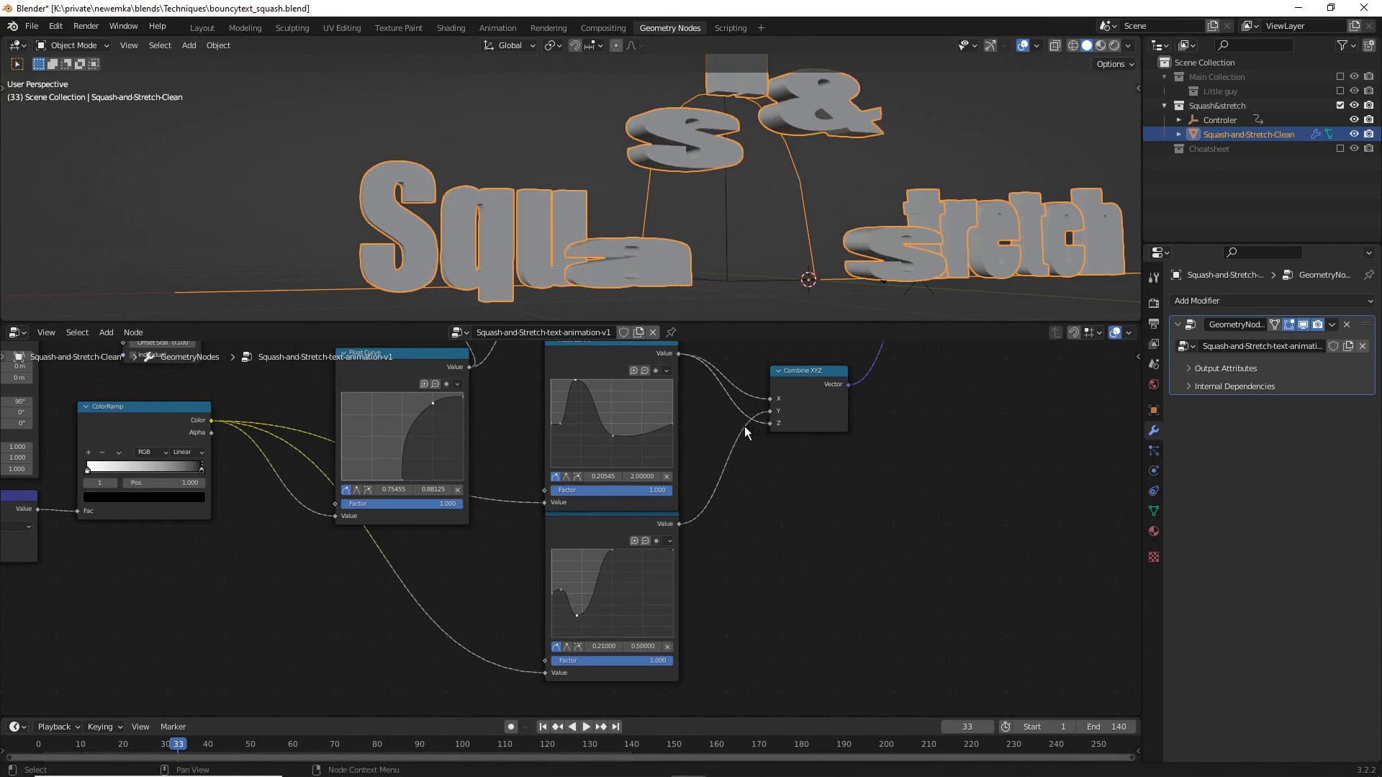
middle_click_drag(809, 256, 811, 250)
middle_click_drag(779, 258, 750, 260)
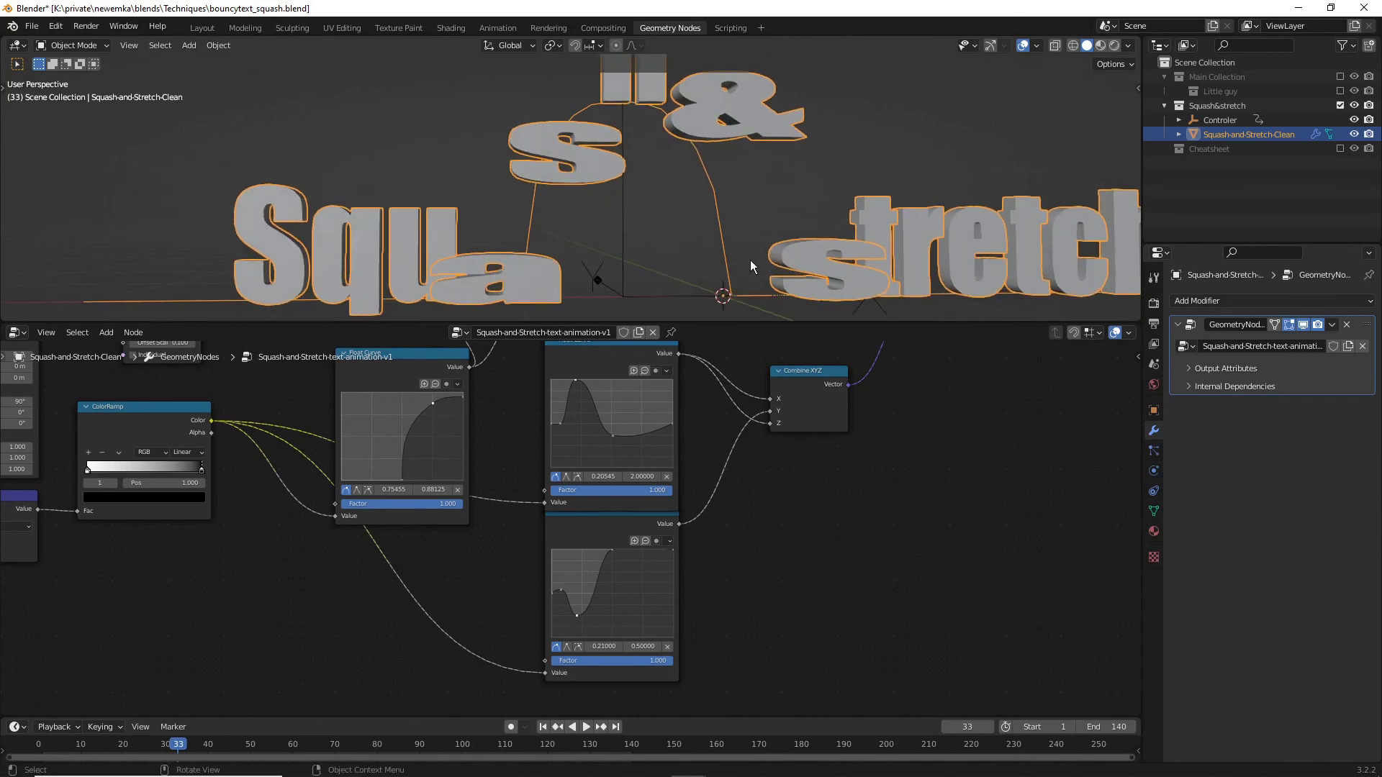
left_click_drag(180, 751, 74, 728)
middle_click_drag(432, 283, 696, 249)
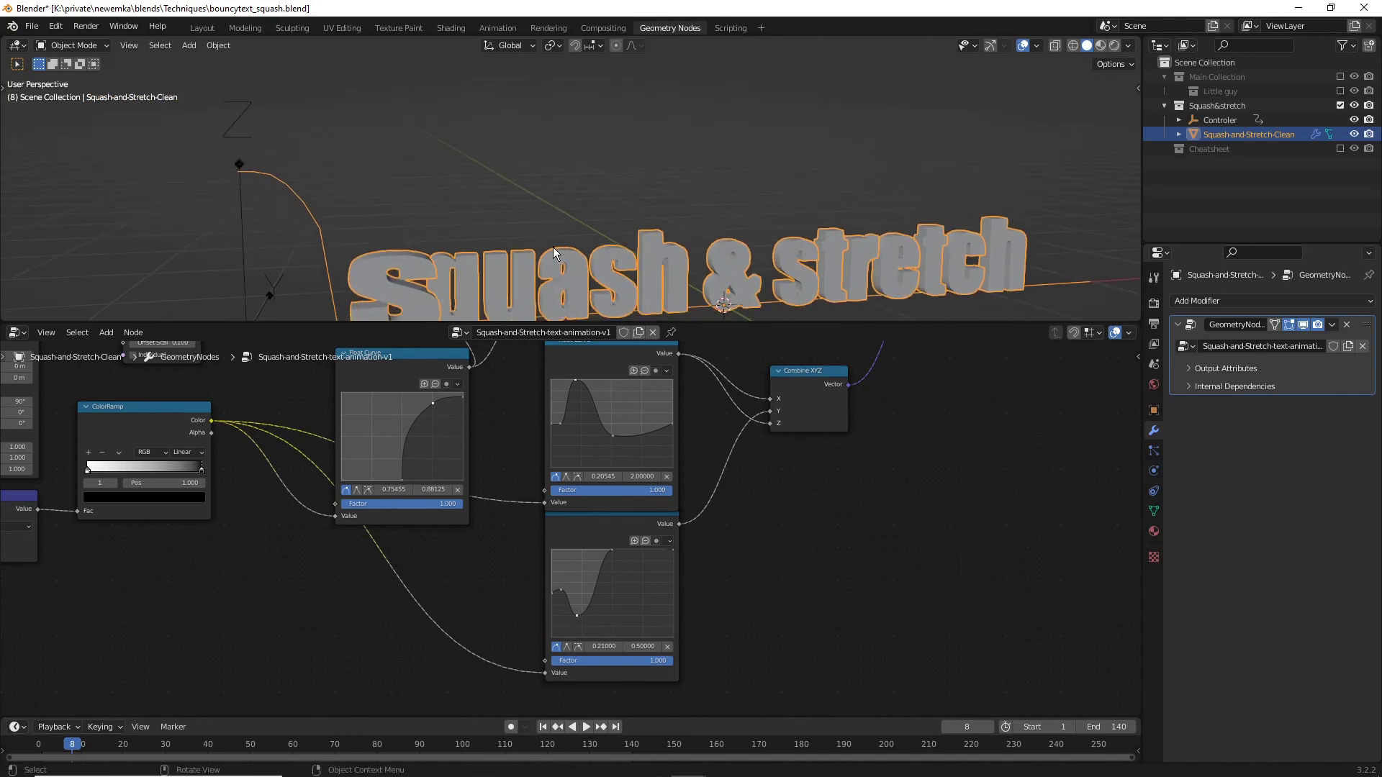
- Insert a Math node set to Multiply by 0.7 on the link from the X Float Curve to Combine XYZ's Z input
key("shift+a")
left_click(831, 443)
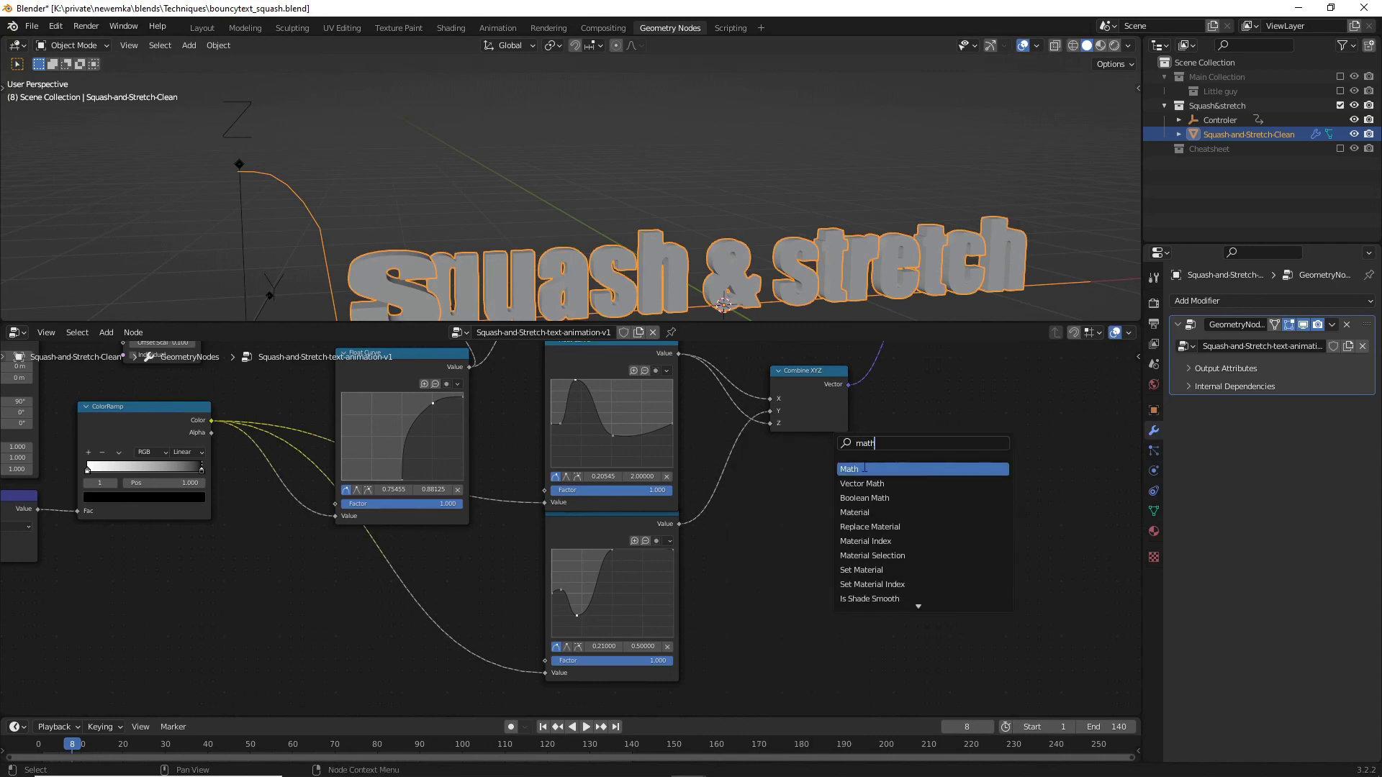
left_click(864, 469)
left_click(750, 445)
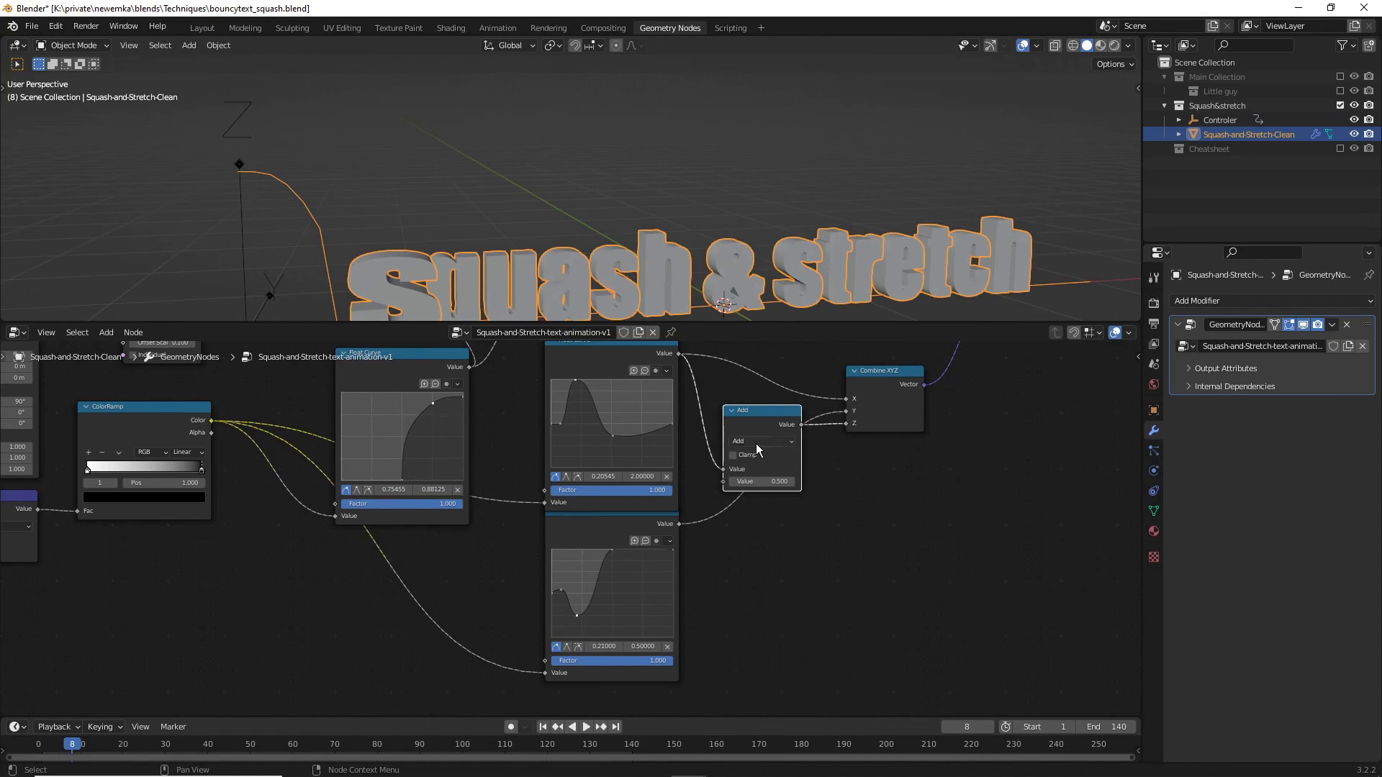
left_click(756, 443)
left_click(784, 499)
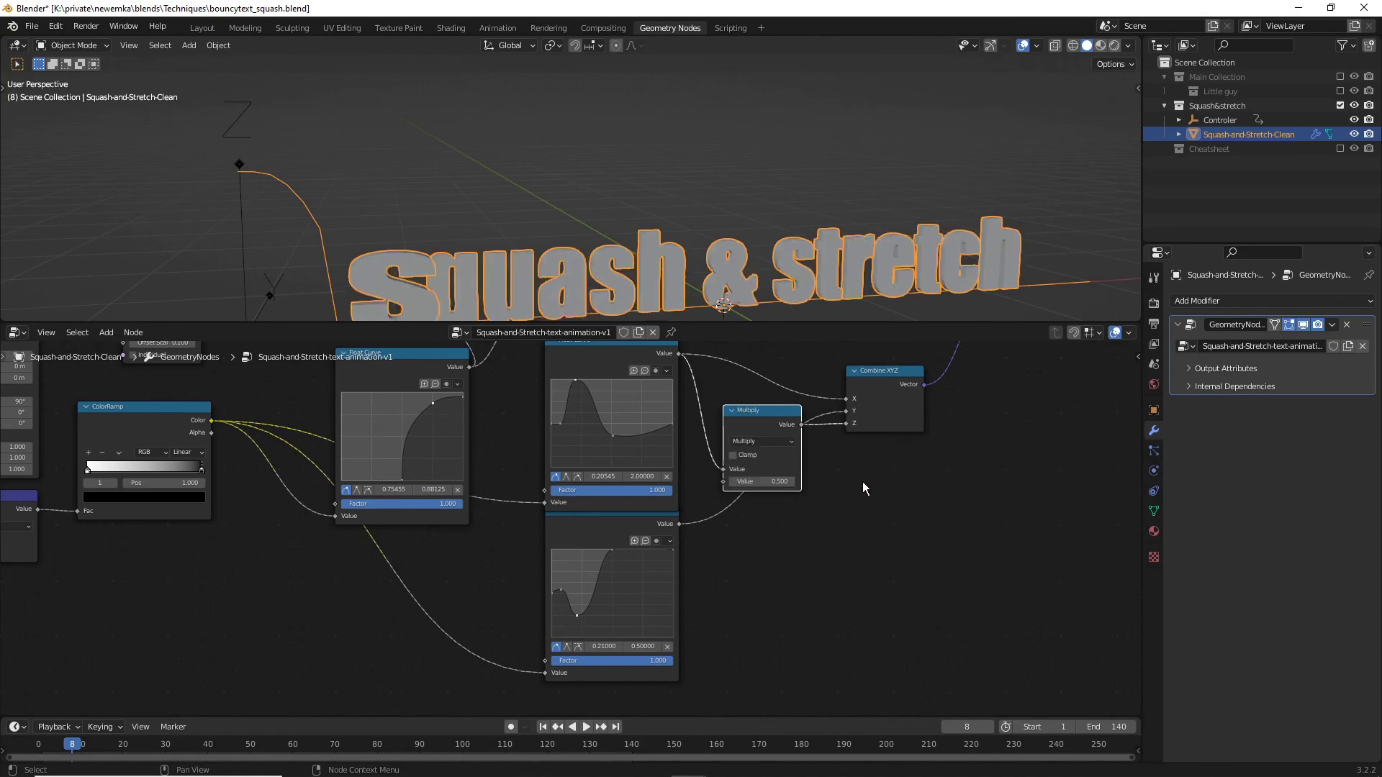
scroll(856, 481, "up", 2)
middle_click_drag(915, 478, 855, 542)
scroll(781, 498, "up", 1)
left_click(820, 535)
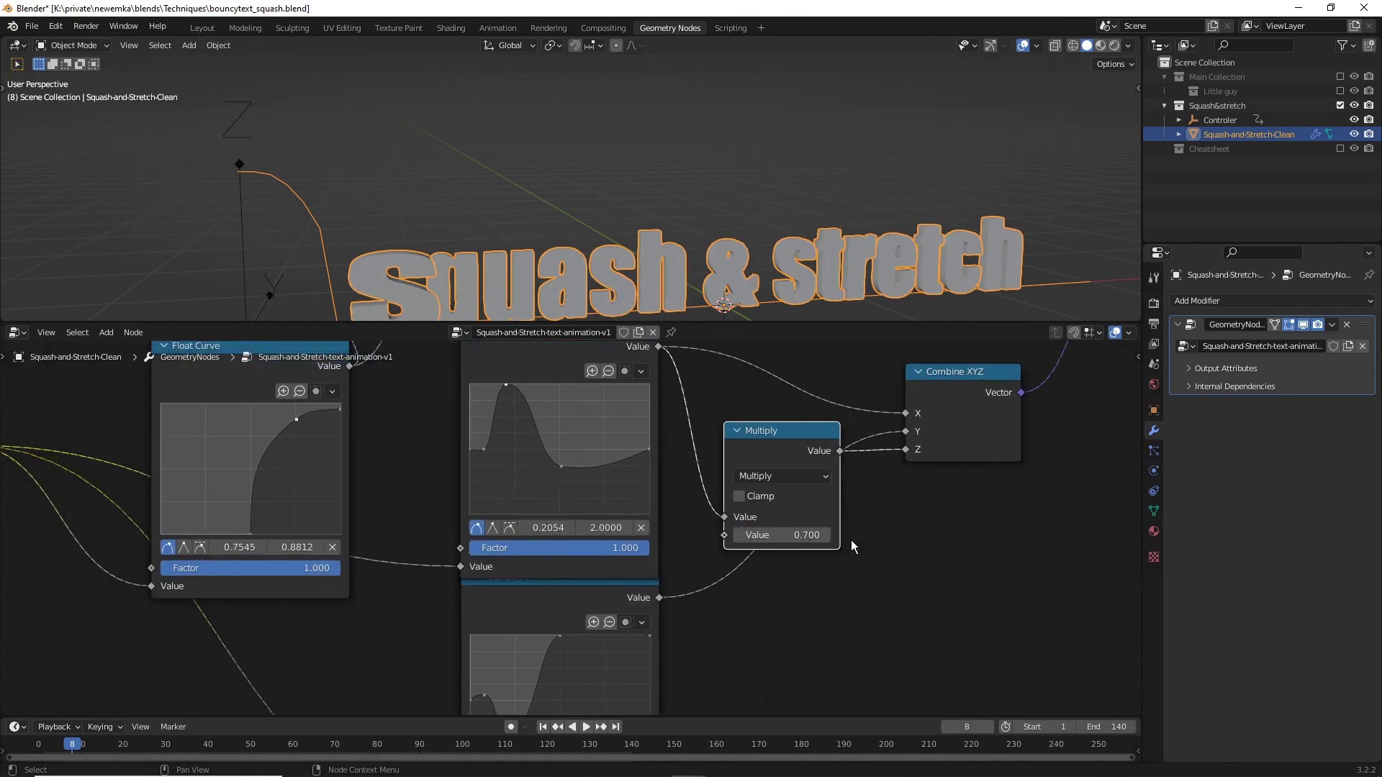
- Scrub and play the animation in perspective to examine how the extruded letters squash and stretch along the arc
middle_click_drag(646, 247, 604, 180, "shift")
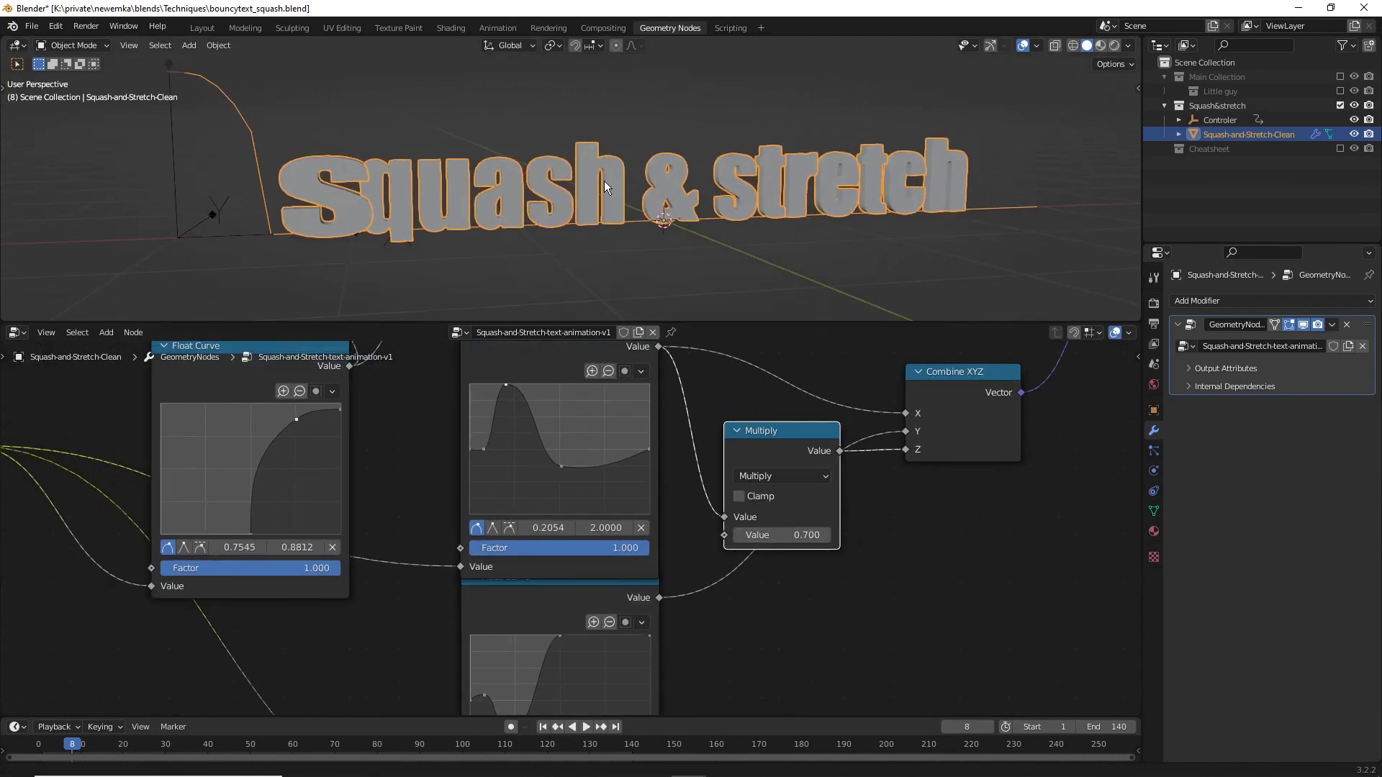
middle_click_drag(785, 240, 845, 198)
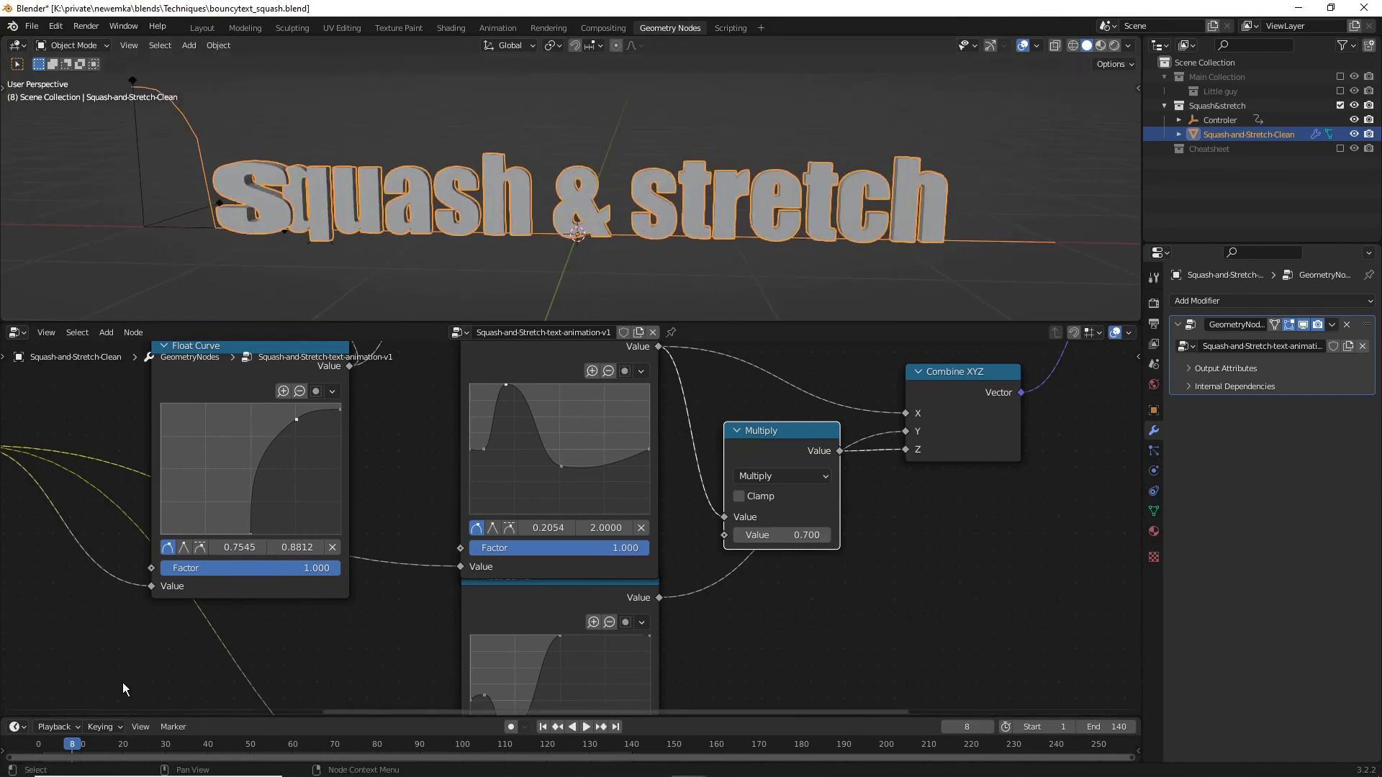
key("space")
left_click_drag(101, 751, 231, 720)
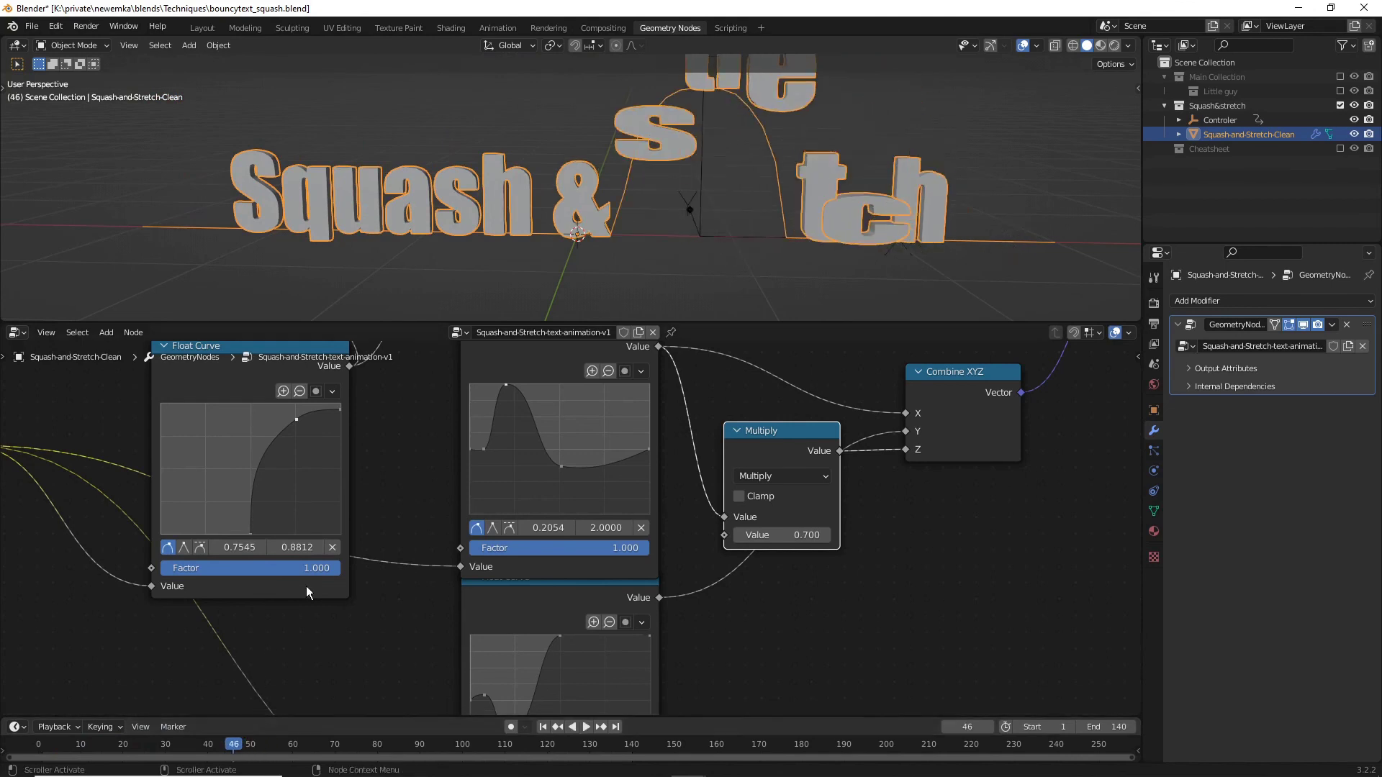
key("space")
mouse_move(577, 288)
middle_mouse_down()
mouse_move(593, 257)
mouse_move(586, 286)
middle_mouse_up()
key("space")
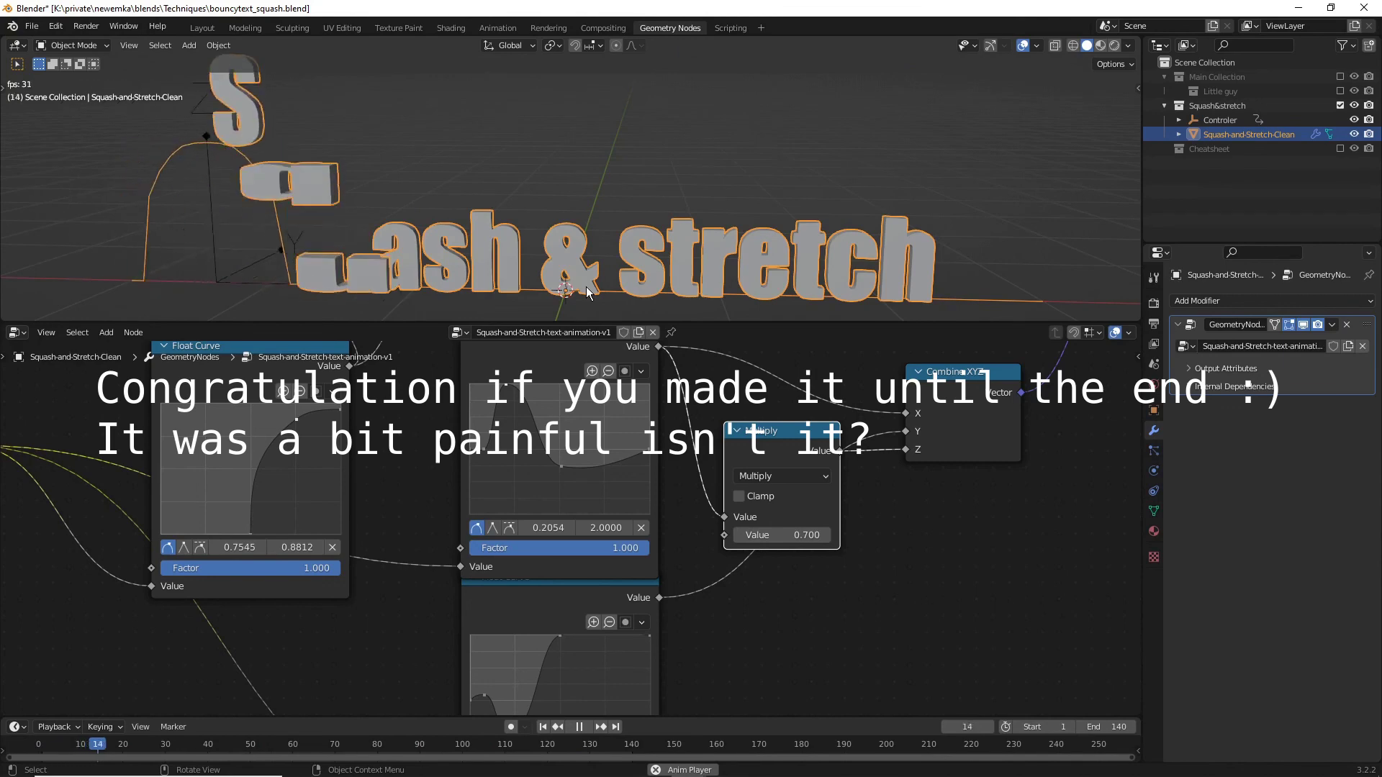
key("space")
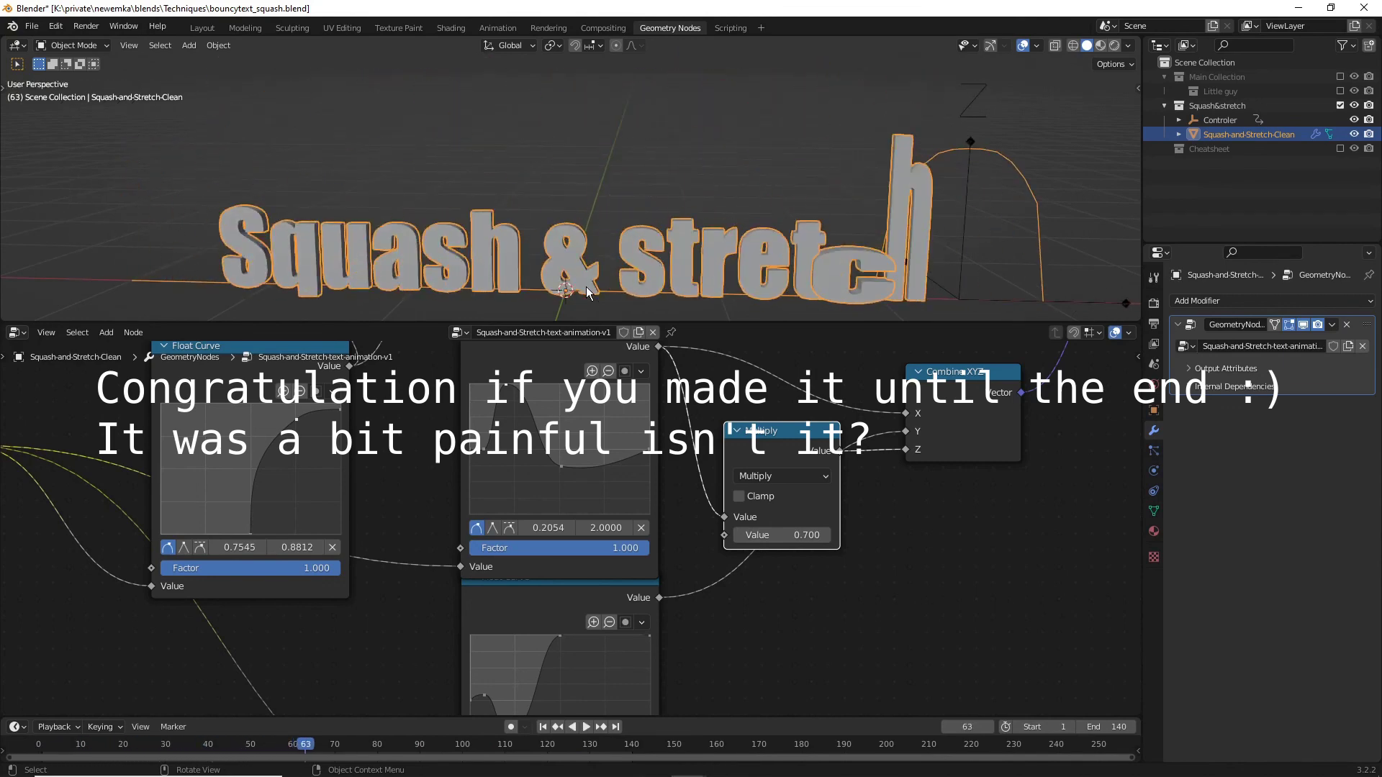
key("space")
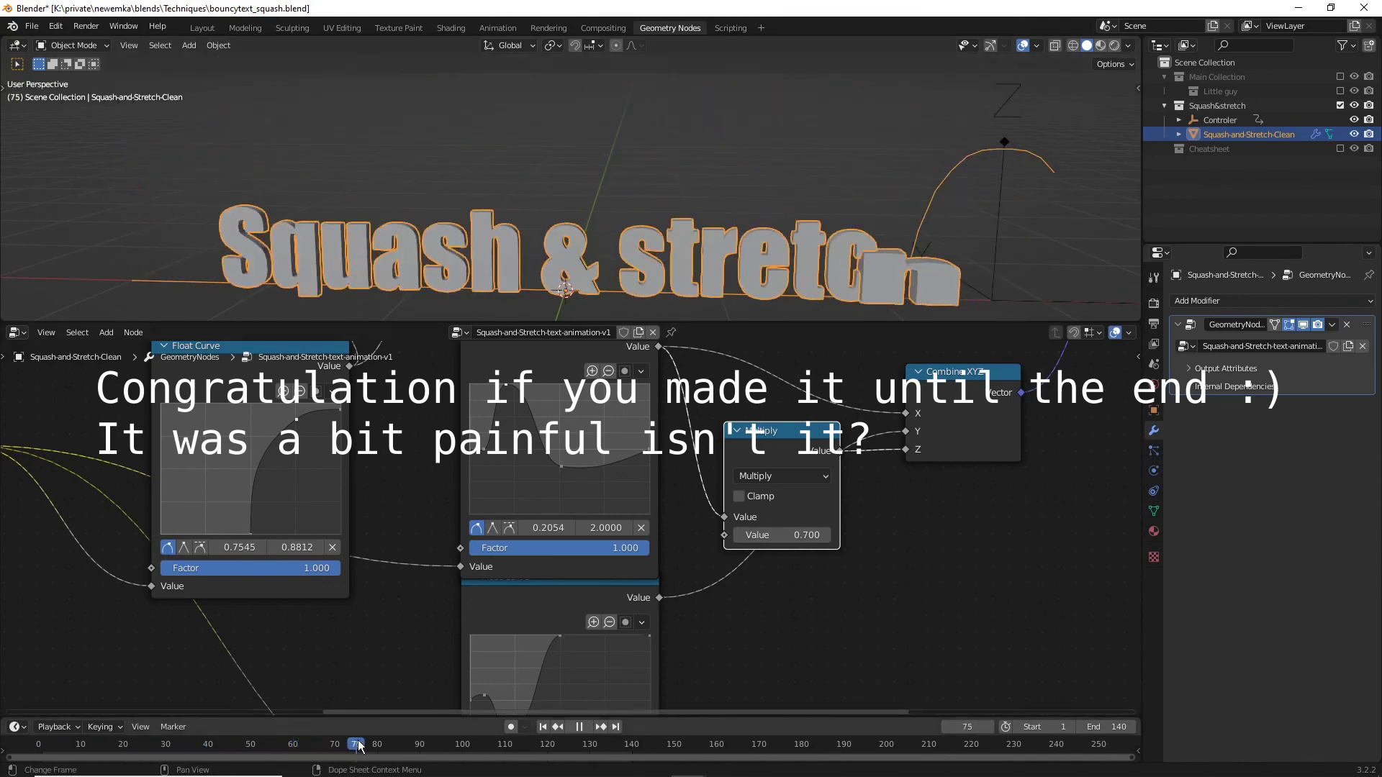
left_click_drag(445, 740, 331, 742)
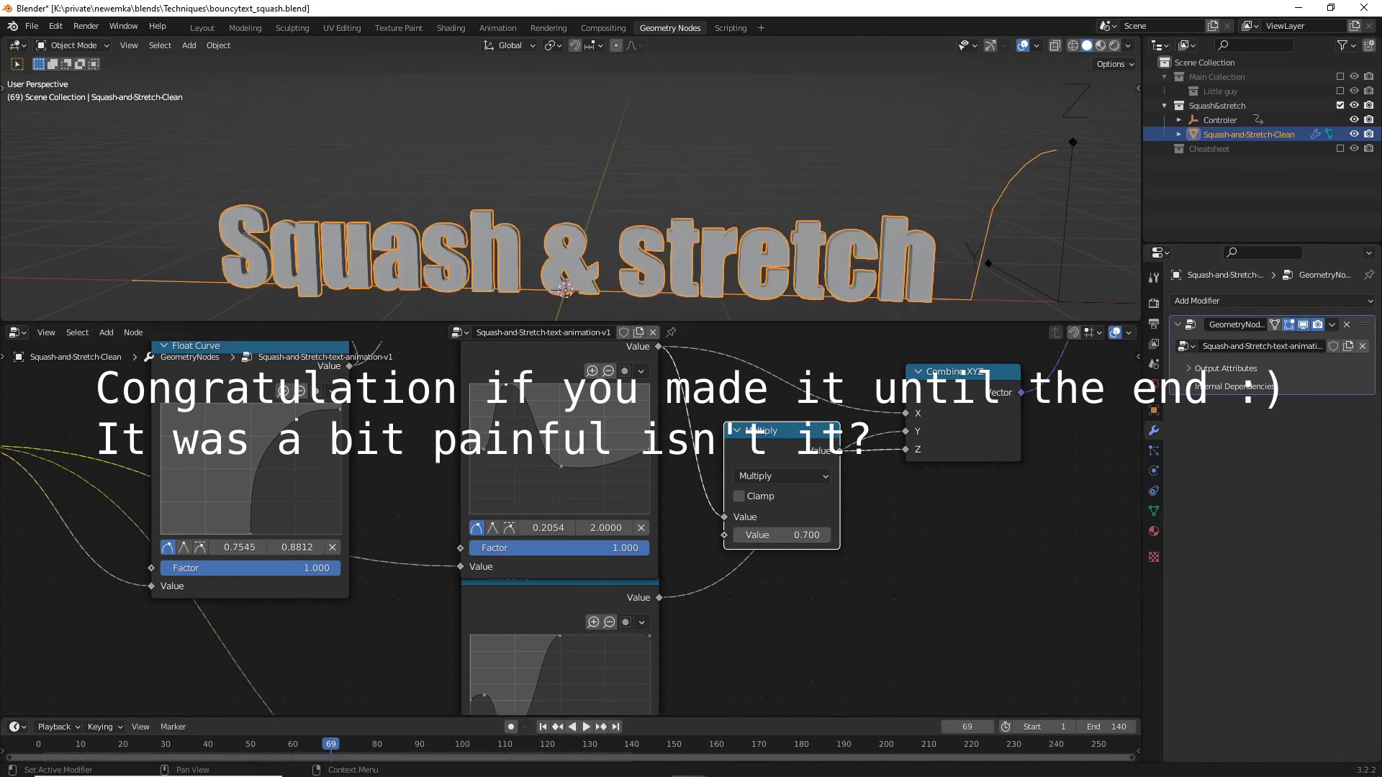